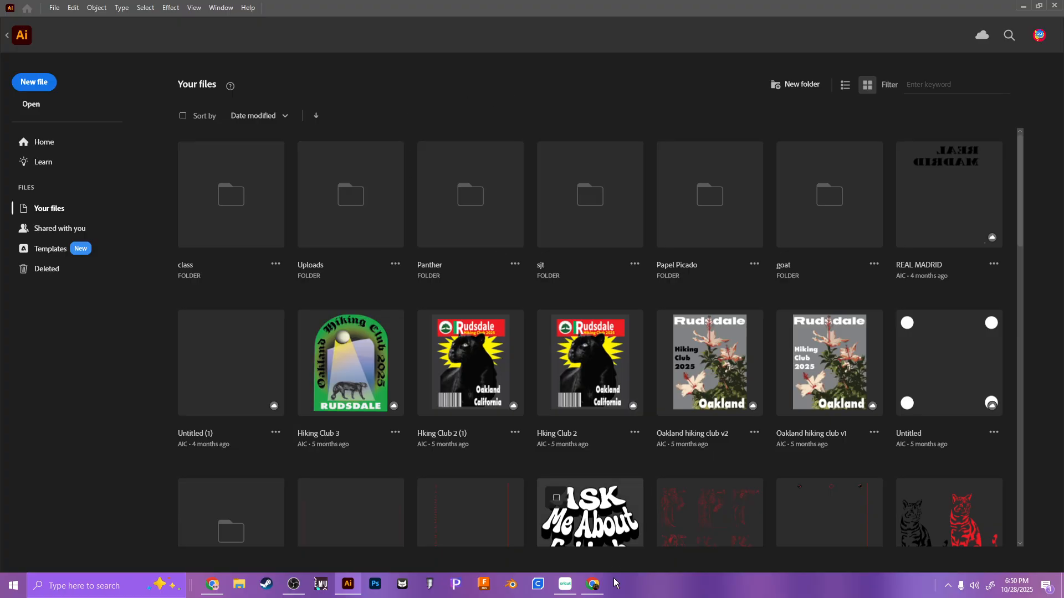
# Step: Switch to Chrome and look through the stamp designs in the Mexican Stamps Reference folder on Google Drive
pyautogui.click(596, 588)
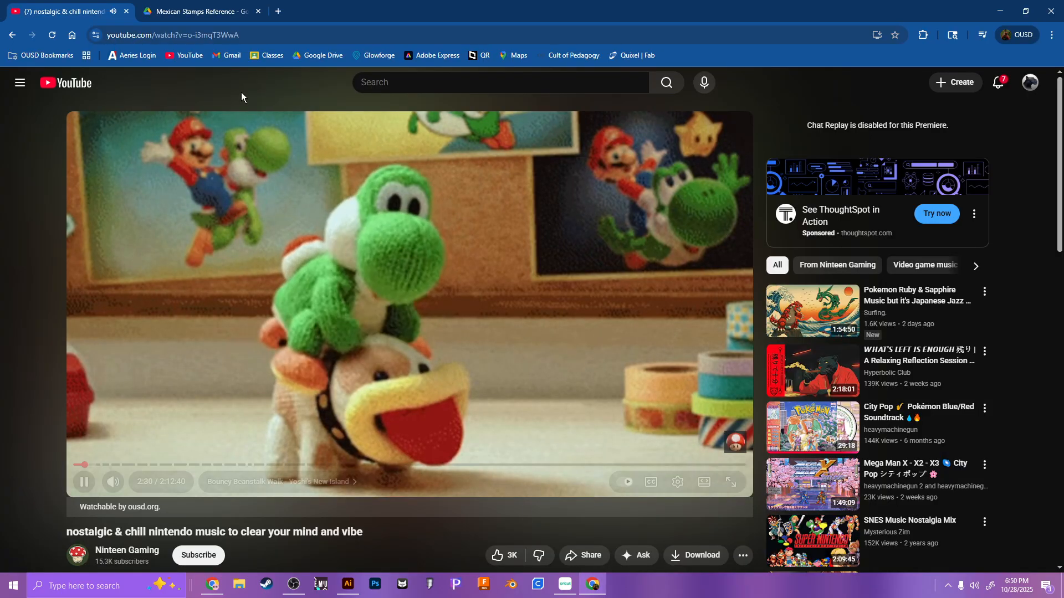
pyautogui.click(196, 11)
pyautogui.scroll(10, 423, 403)
pyautogui.scroll(15, 423, 403)
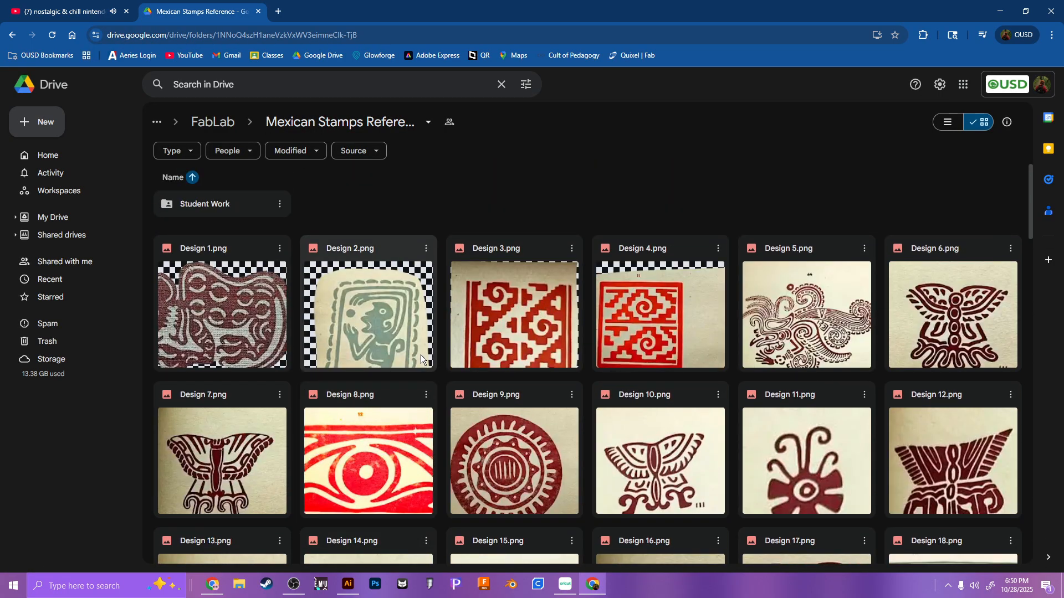
pyautogui.scroll(-3, 420, 355)
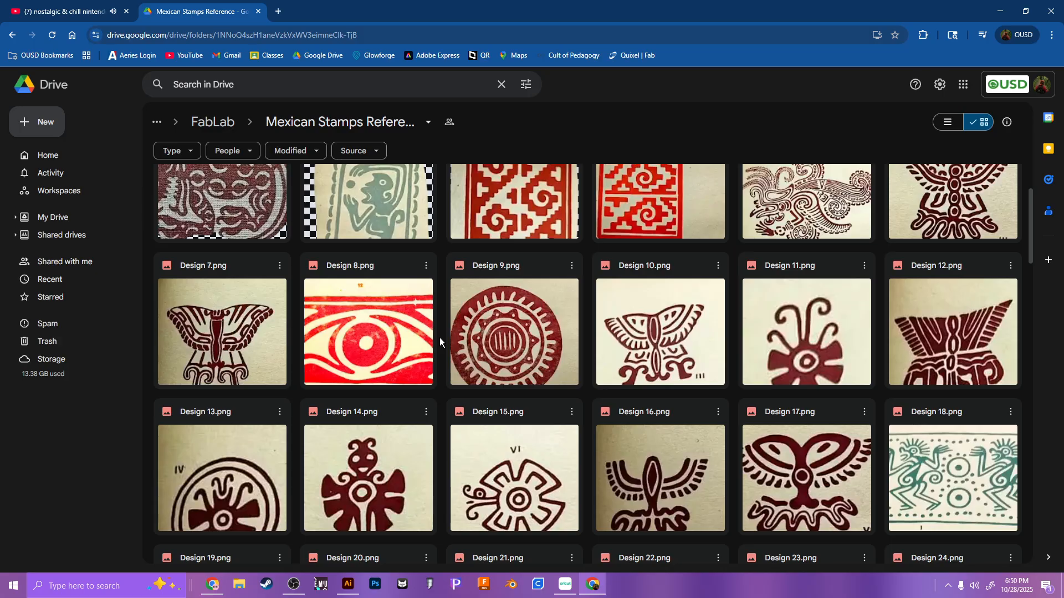
pyautogui.scroll(-6, 440, 341)
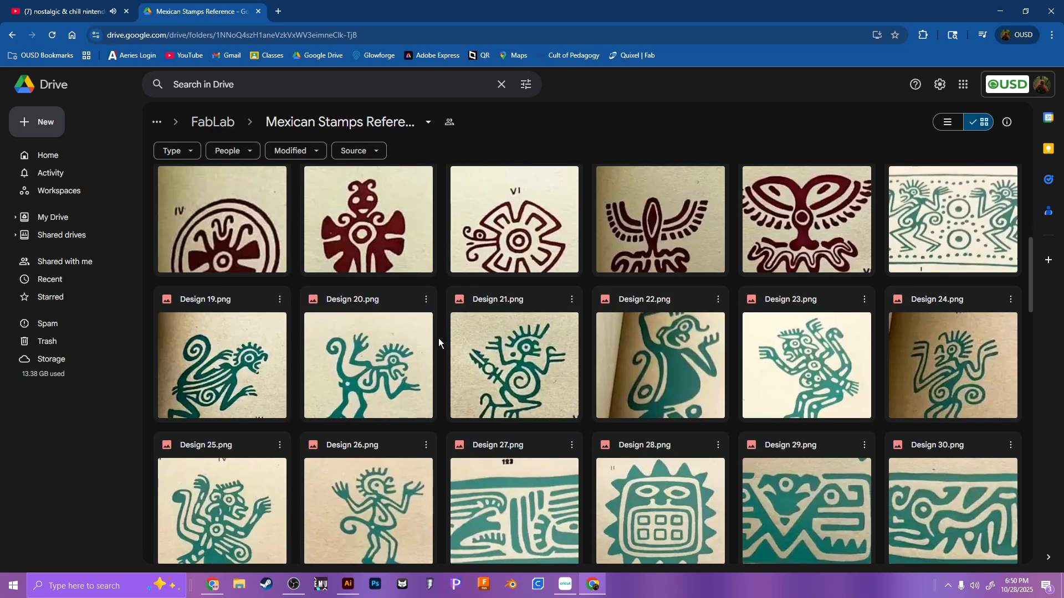
pyautogui.scroll(8, 438, 340)
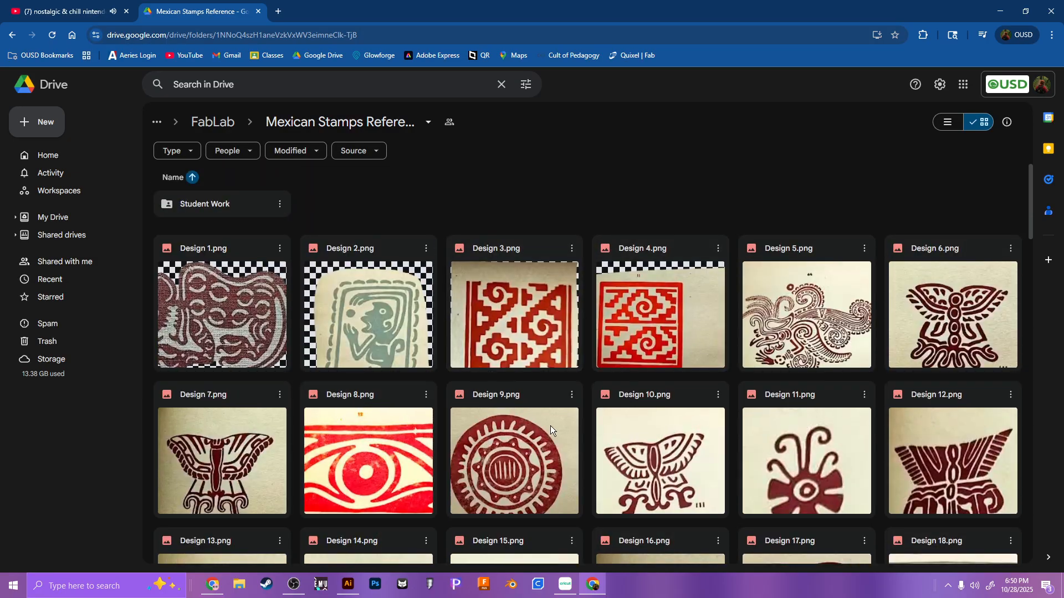
pyautogui.scroll(-5, 506, 397)
pyautogui.scroll(-4, 759, 404)
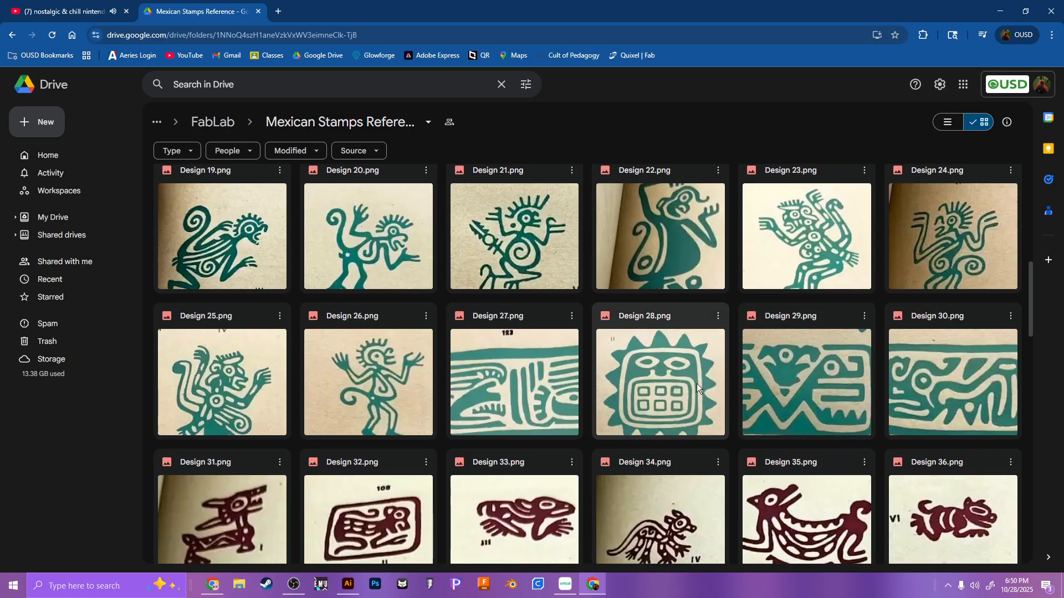
pyautogui.scroll(-5, 650, 342)
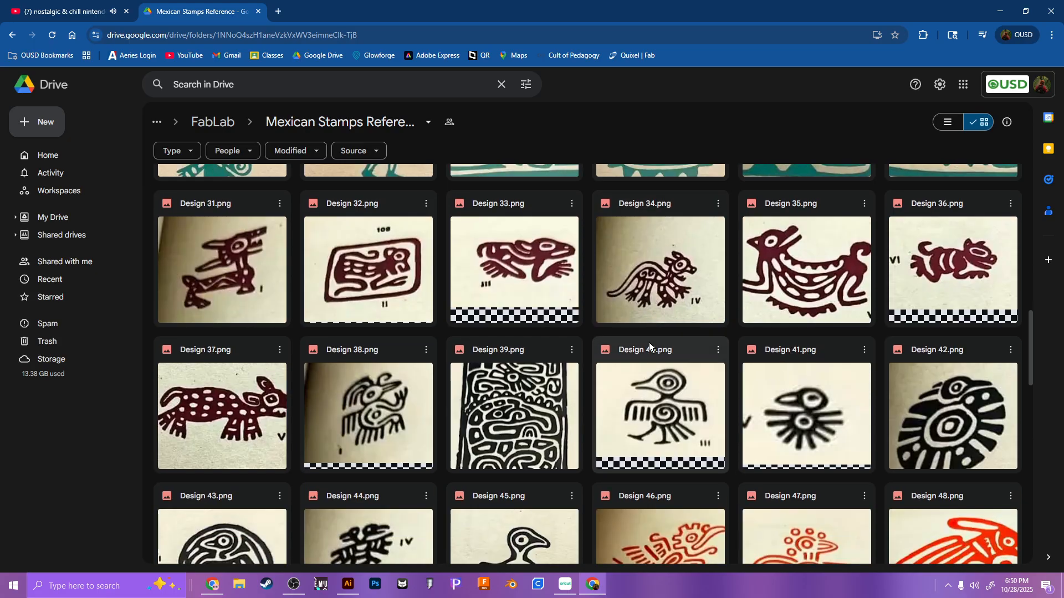
pyautogui.scroll(-3, 650, 346)
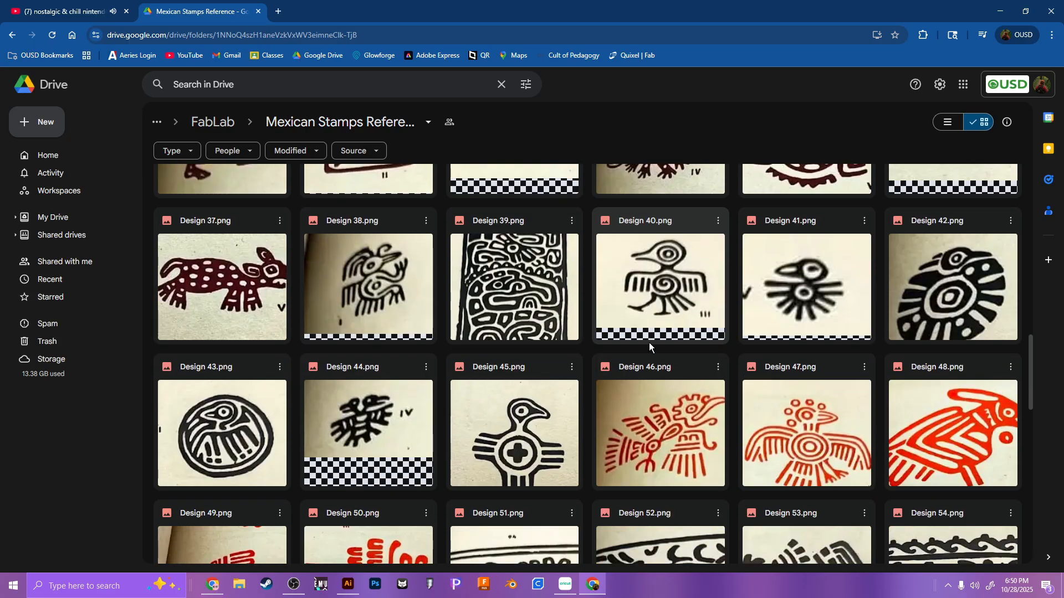
pyautogui.scroll(15, 625, 334)
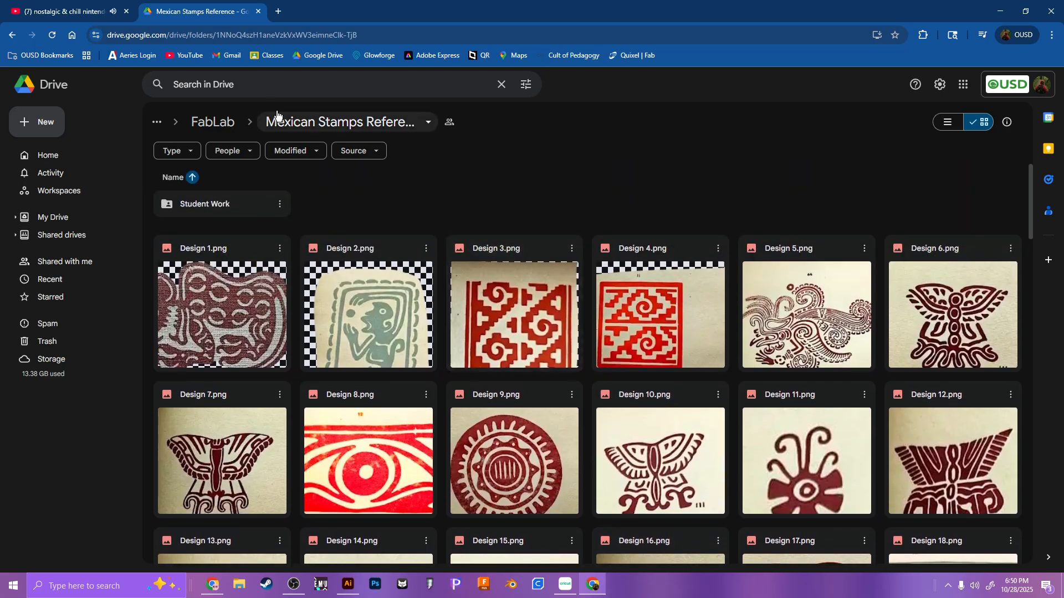
# Step: Search Drive for "mexica" and look through the Mexican stamps folder before returning to the reference designs
pyautogui.click(261, 85)
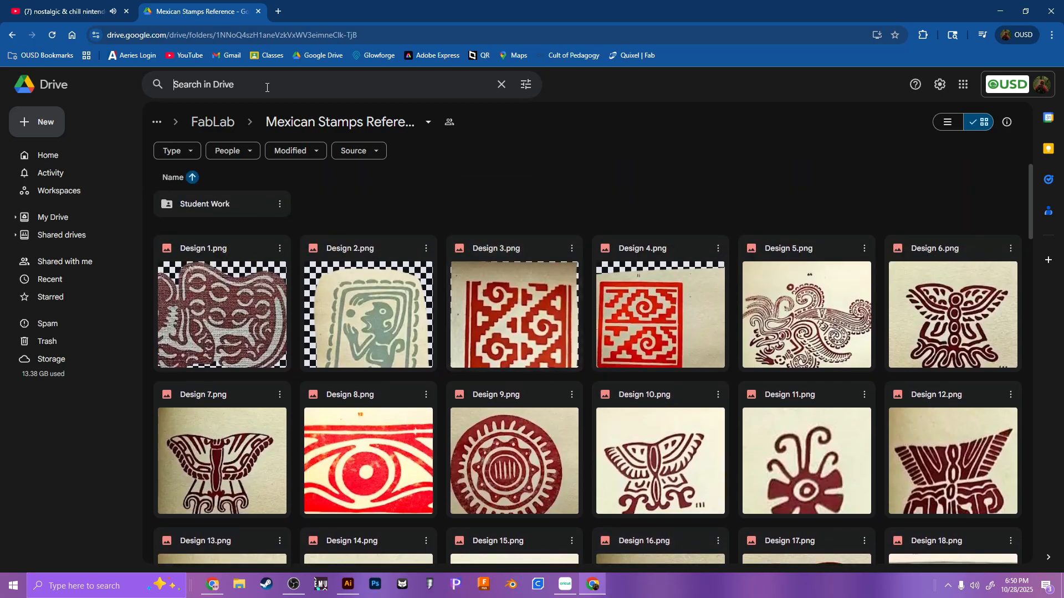
pyautogui.write('mexican')
pyautogui.press('BackSpace')
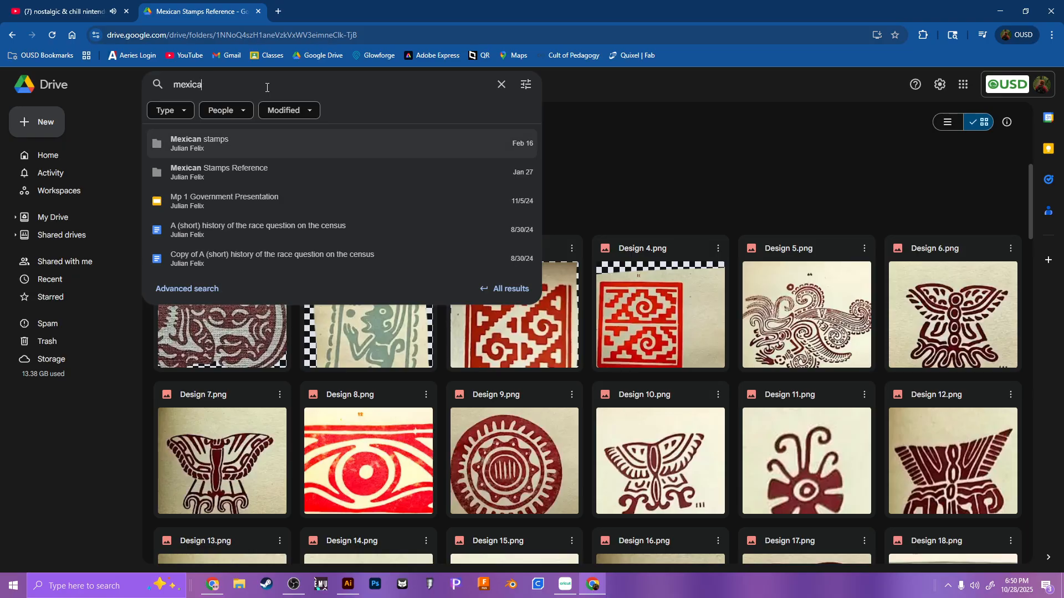
pyautogui.press('Return')
pyautogui.scroll(-4, 651, 401)
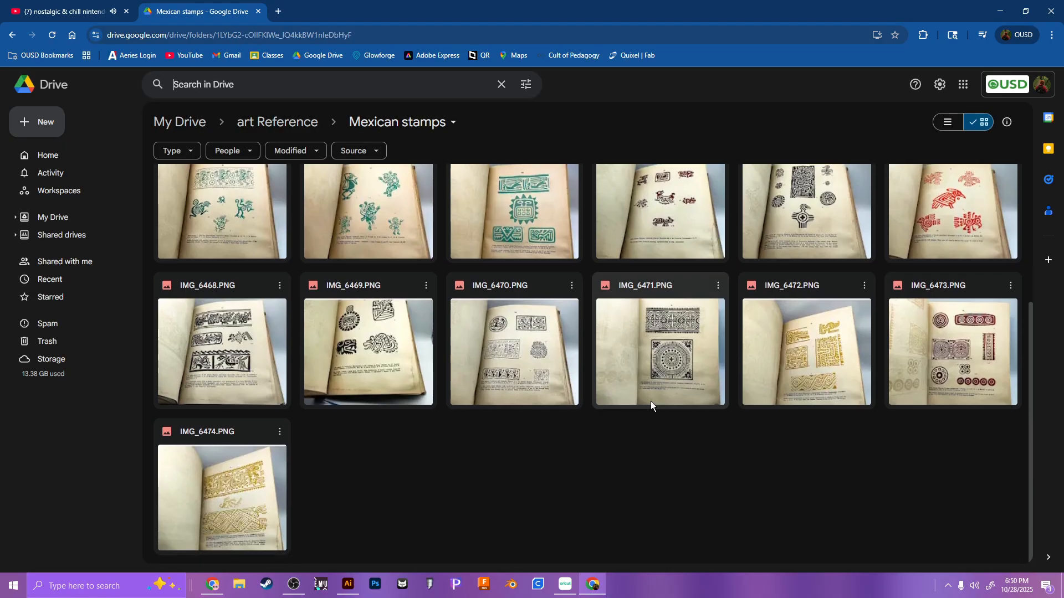
pyautogui.scroll(5, 552, 489)
pyautogui.click(10, 35)
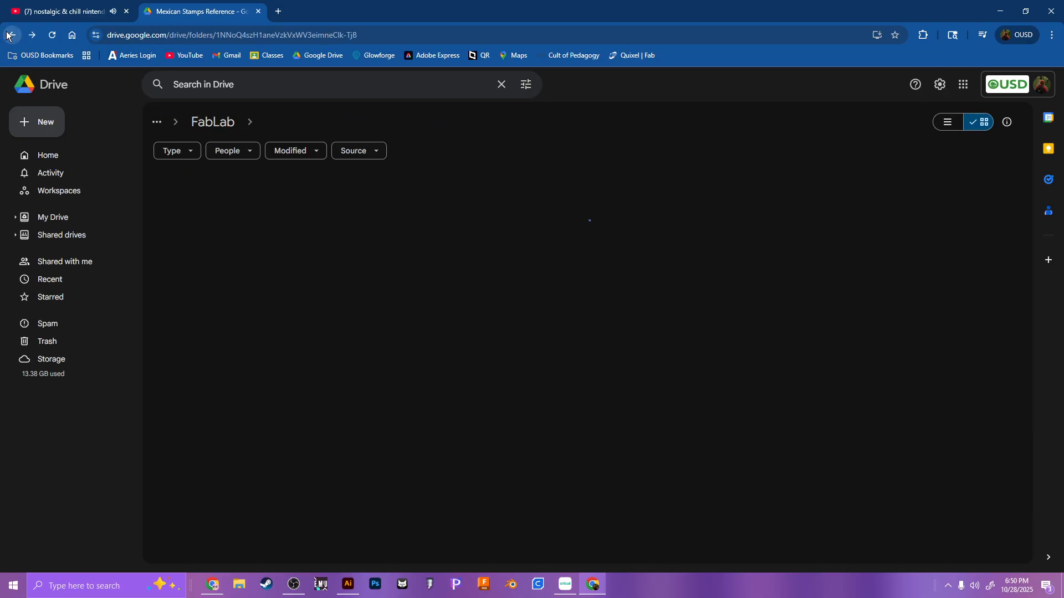
# Step: Browse the numbered stamp designs in the reference folder and preview Design 14.png
pyautogui.scroll(-6, 707, 347)
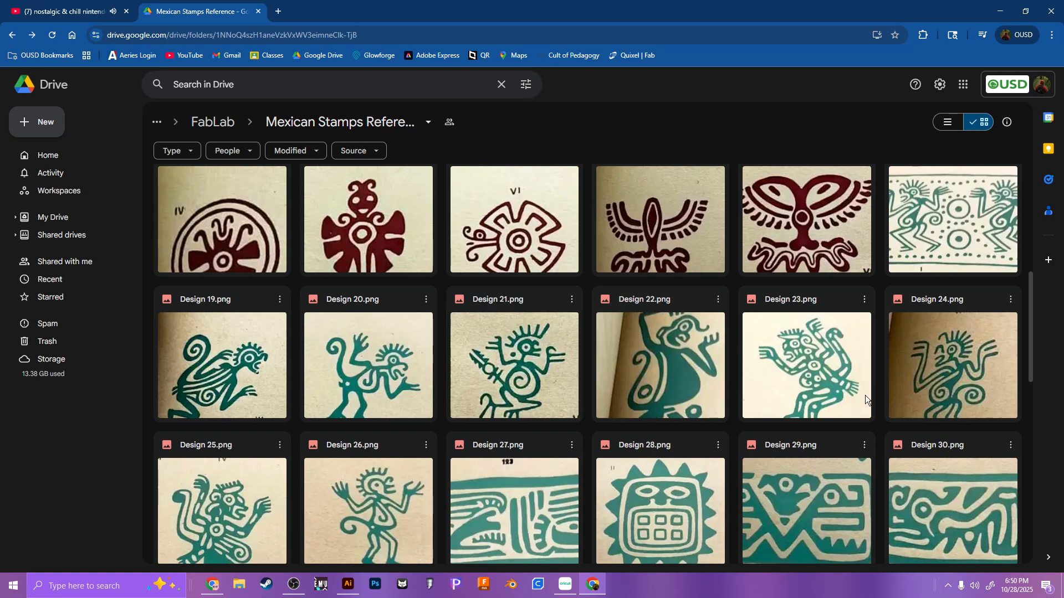
pyautogui.scroll(-4, 651, 395)
pyautogui.press('super')
pyautogui.click(581, 337)
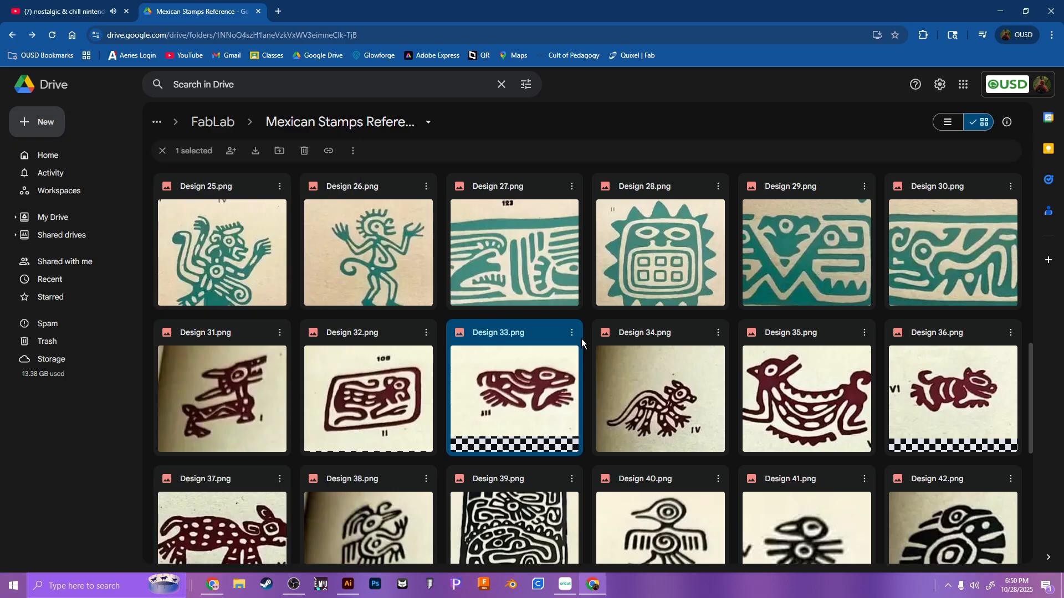
pyautogui.scroll(-5, 581, 338)
pyautogui.click(836, 327)
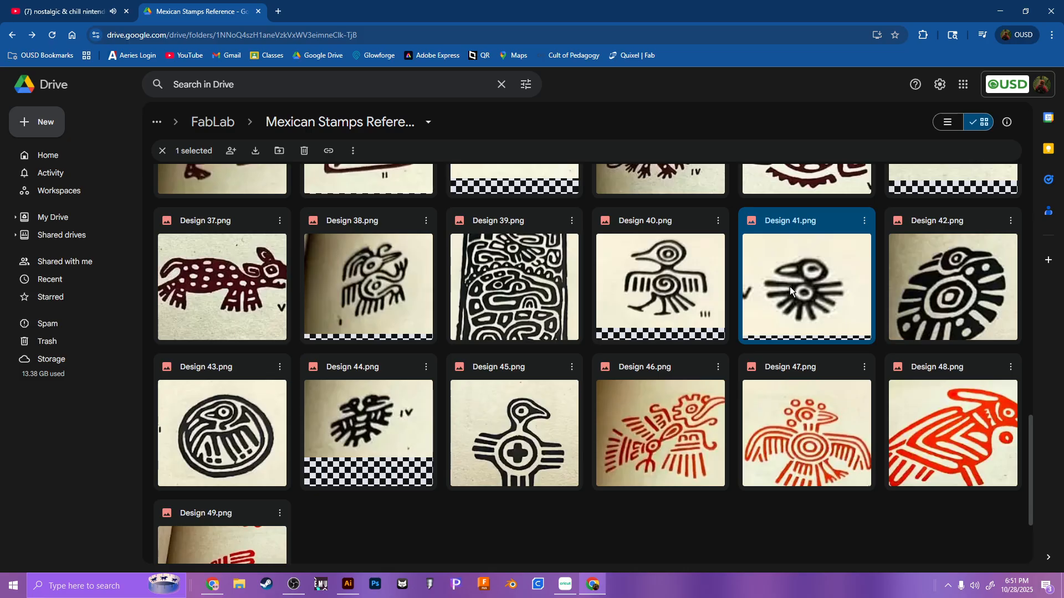
pyautogui.scroll(10, 779, 306)
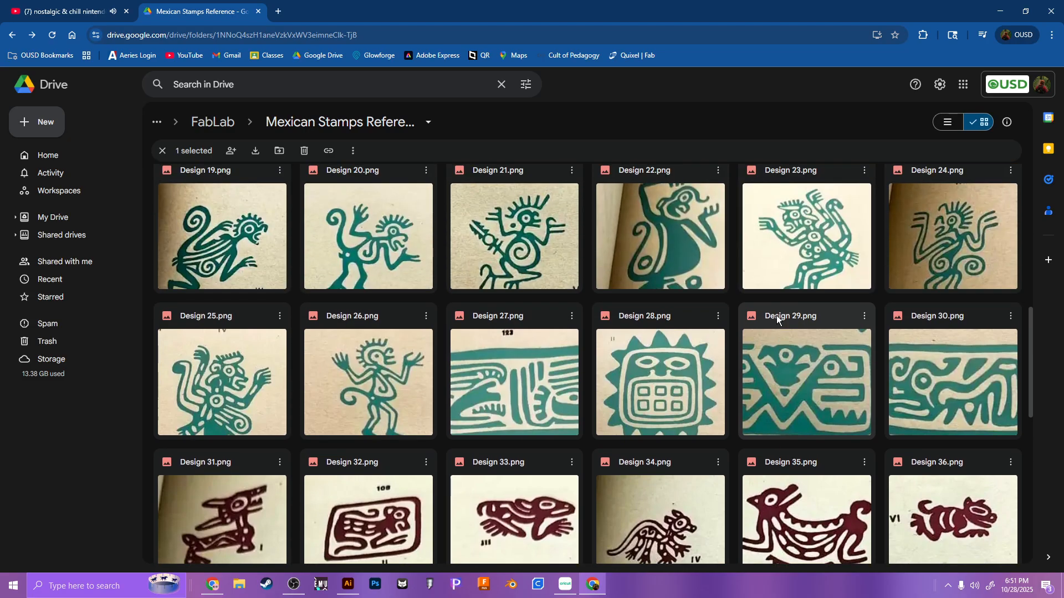
pyautogui.scroll(5, 772, 321)
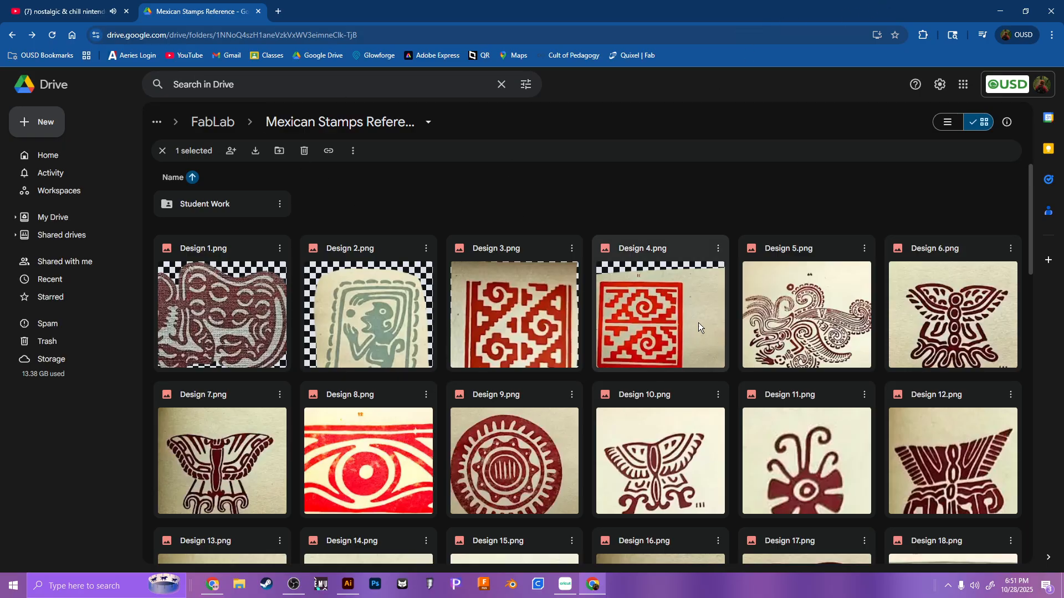
pyautogui.scroll(-5, 689, 350)
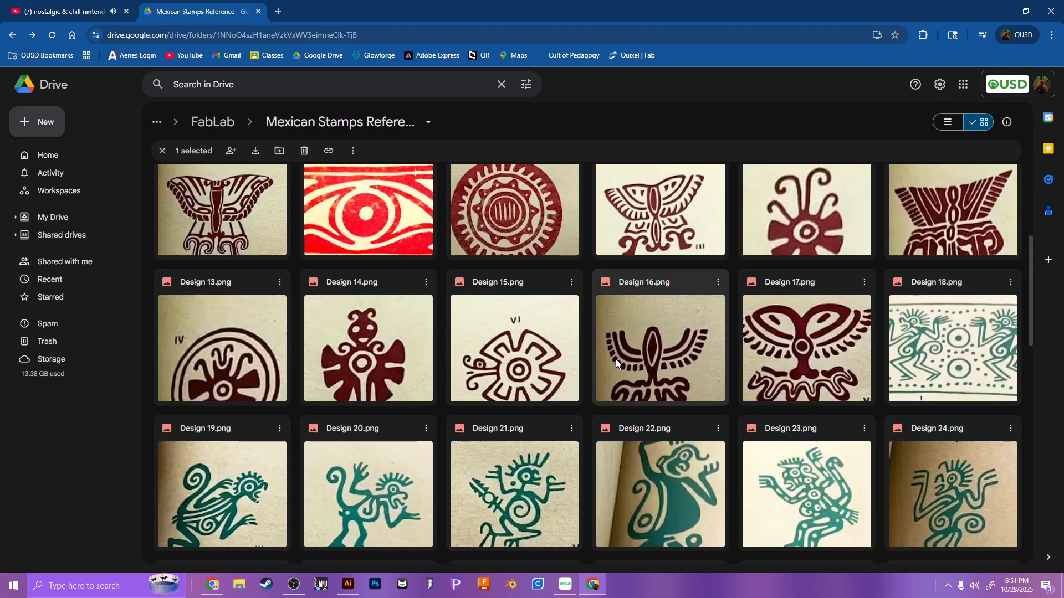
pyautogui.doubleClick(384, 354)
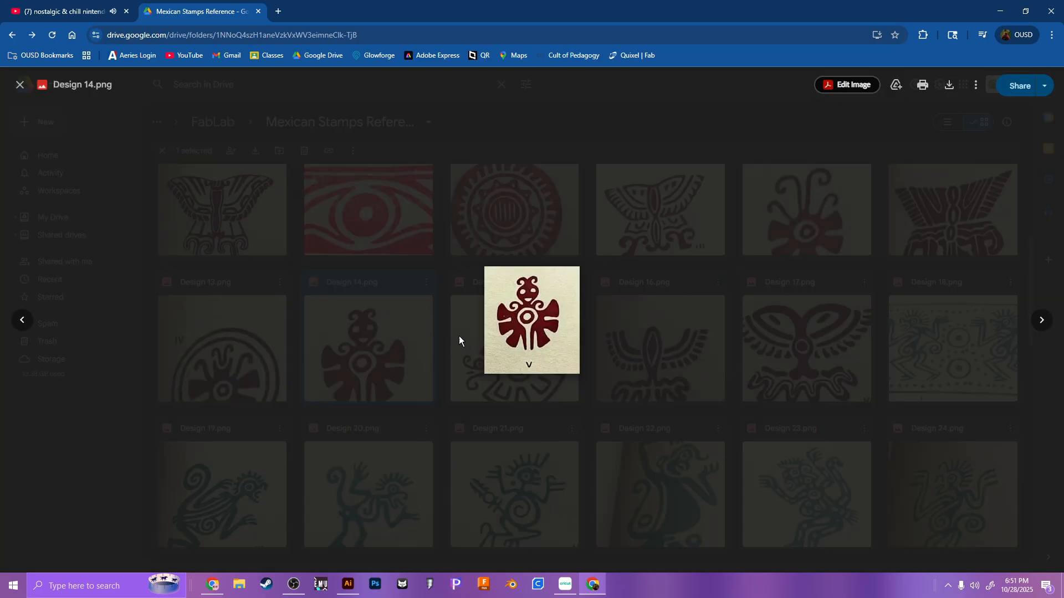
# Step: Switch back to Illustrator and create a 4 x 4 in document named "keychain mexican" with two artboards
pyautogui.click(1000, 9)
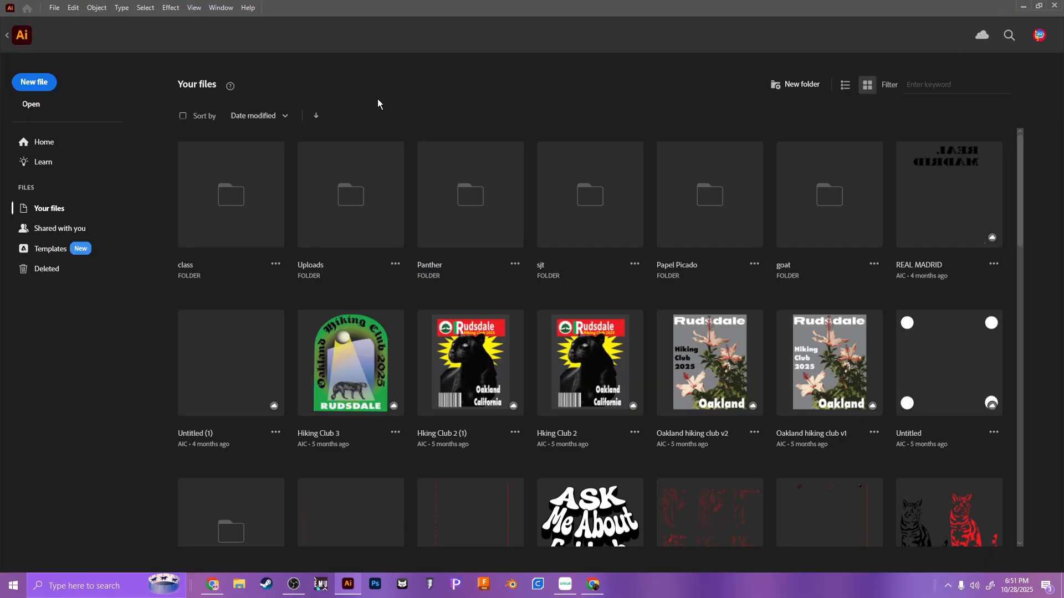
pyautogui.click(32, 105)
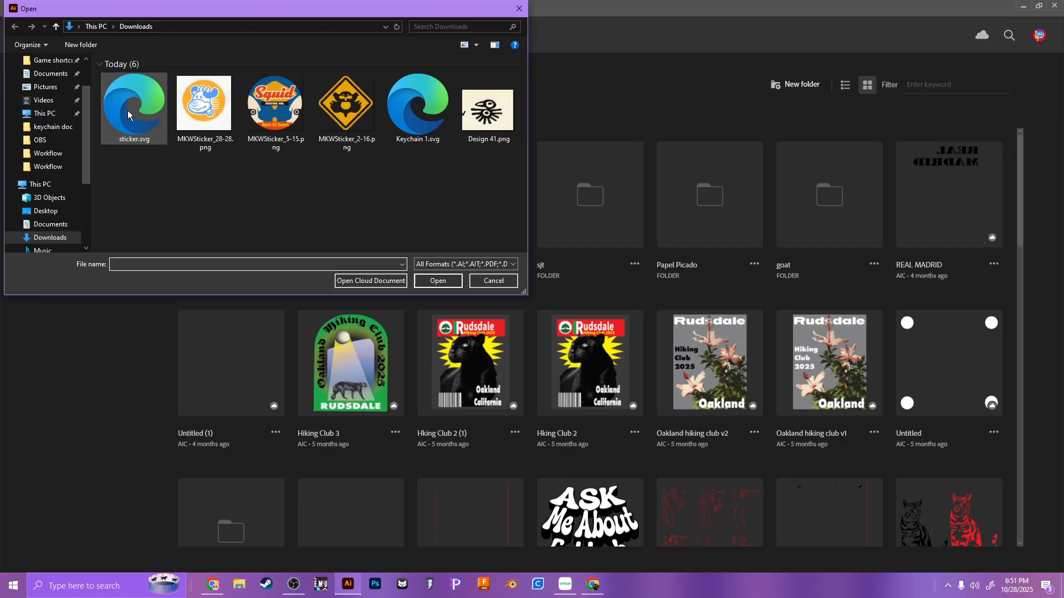
pyautogui.click(519, 16)
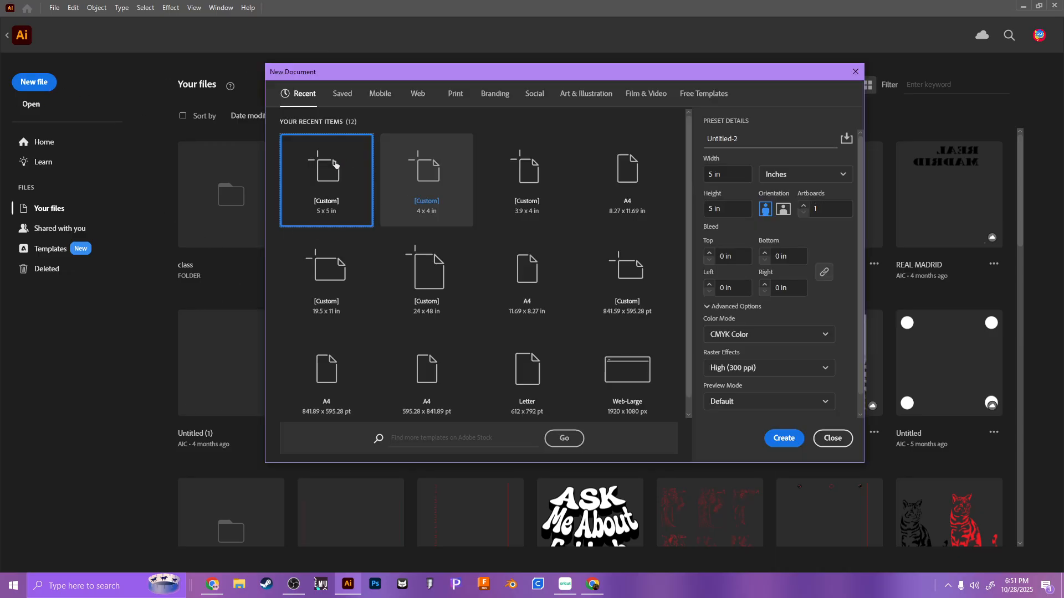
pyautogui.click(410, 163)
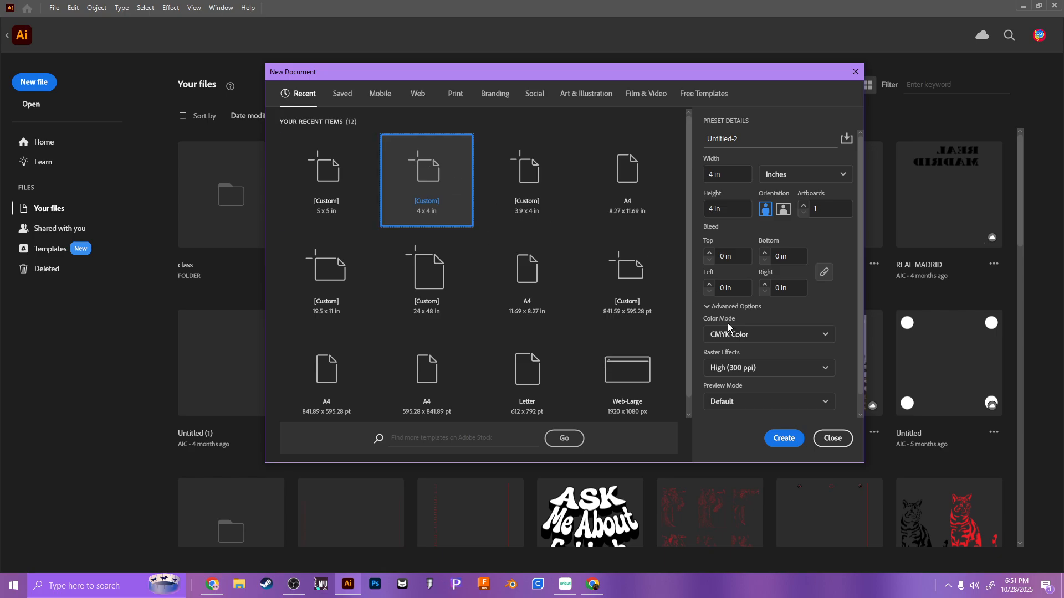
pyautogui.click(802, 204)
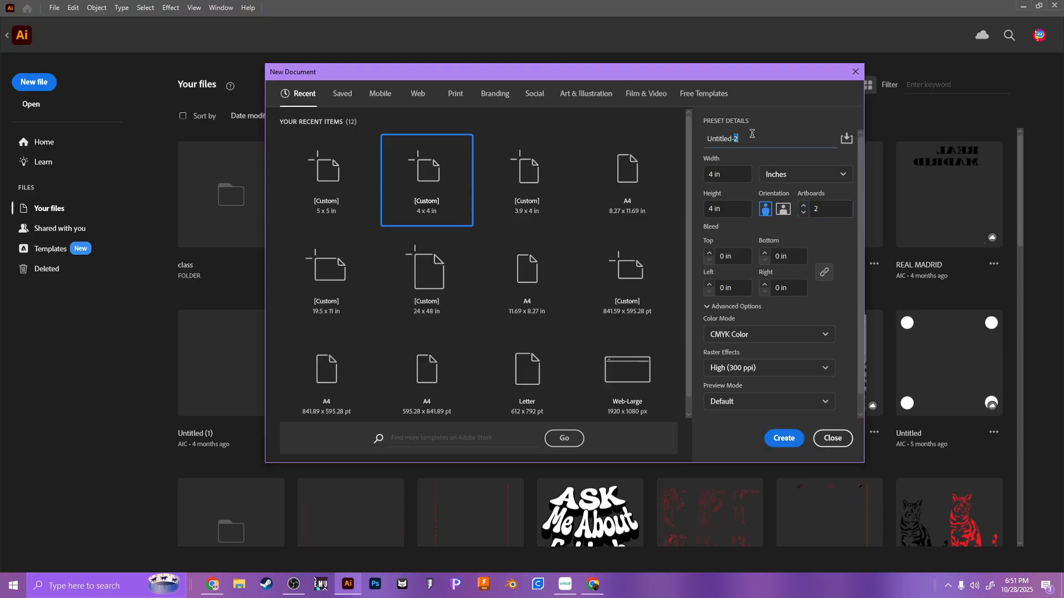
pyautogui.click(752, 138)
pyautogui.write('keychain mexican')
pyautogui.press('Return')
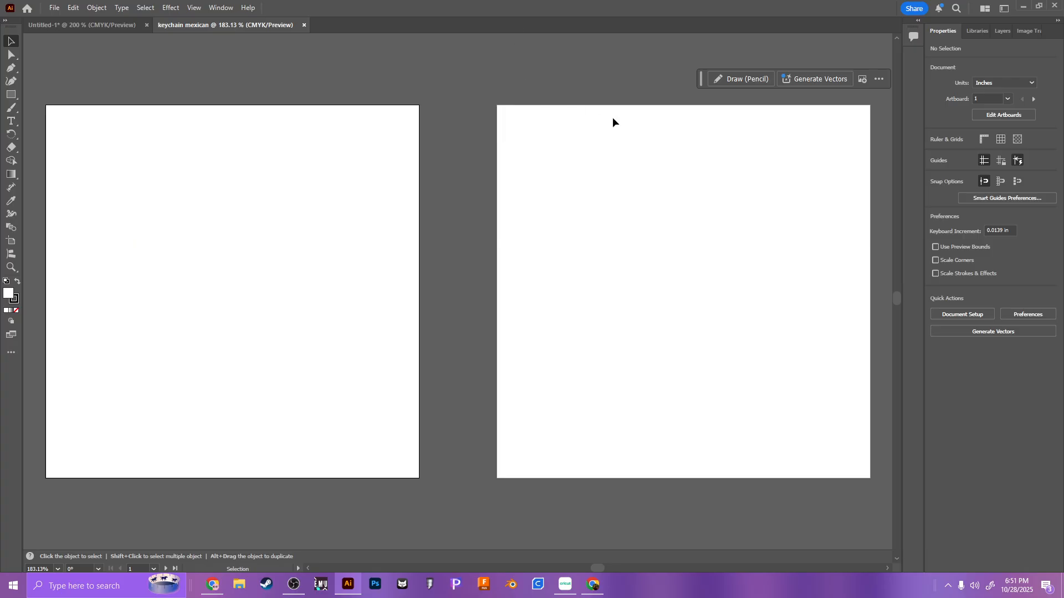
# Step: Place Design 41.png over the first artboard at about 4.26 x 3.38 in, roughly centred on it
pyautogui.press('ctrl')
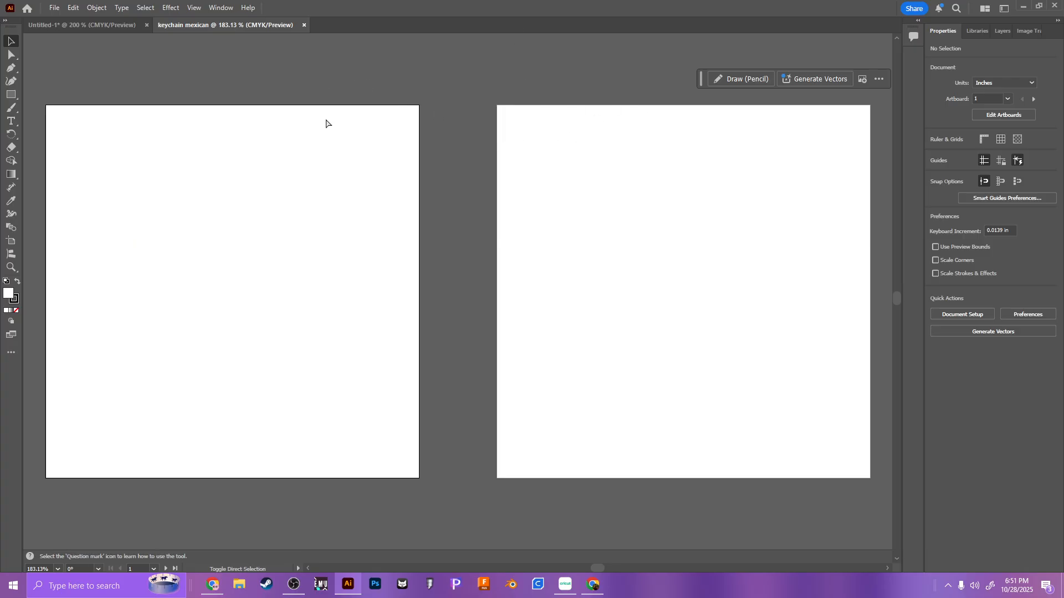
pyautogui.hotkey('ctrl', 'shift', 'p')
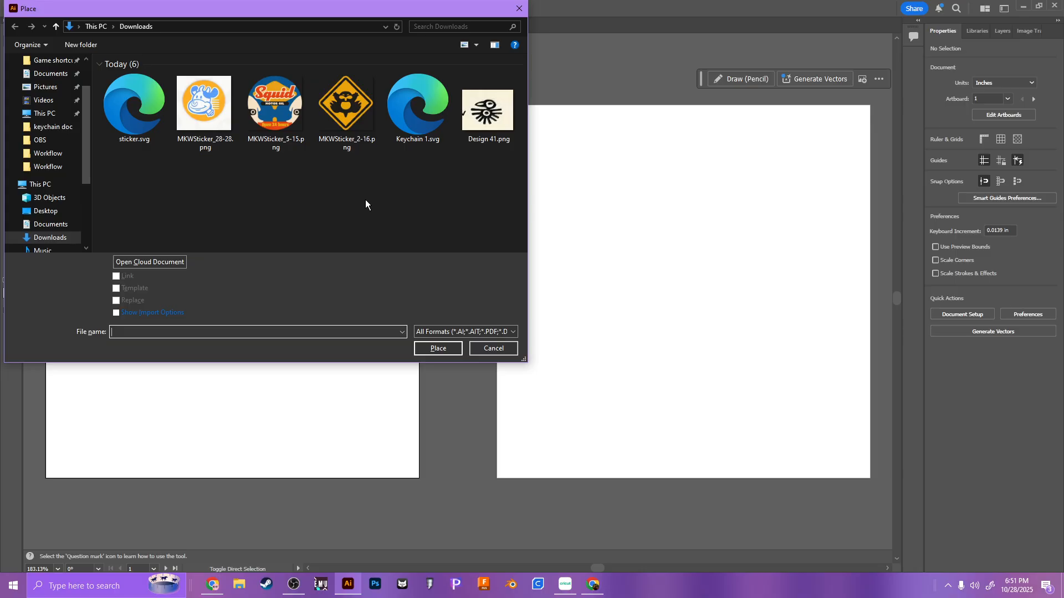
pyautogui.click(499, 115)
pyautogui.doubleClick(499, 115)
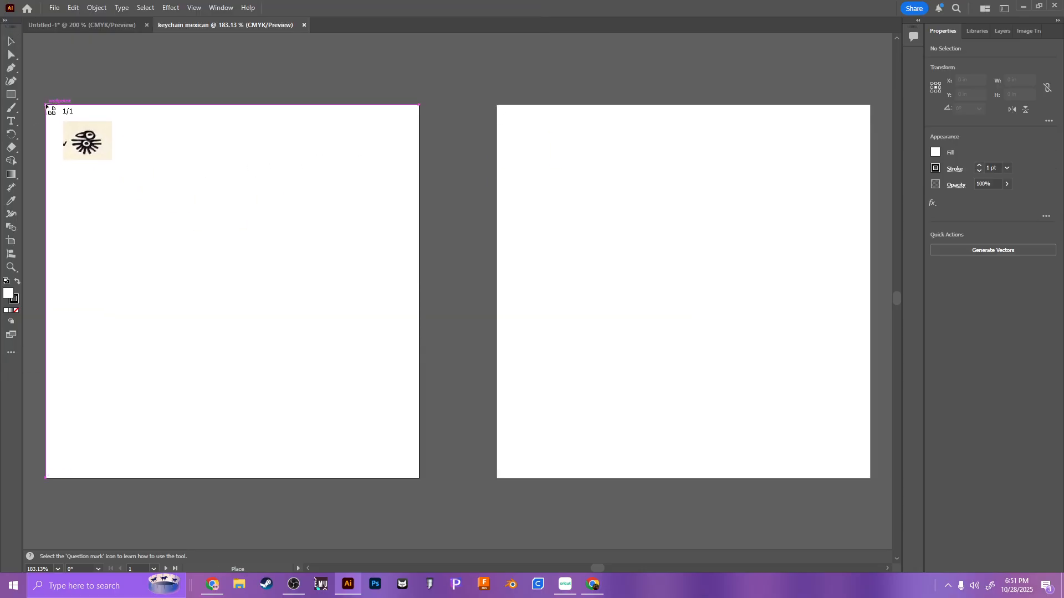
pyautogui.moveTo(46, 106); pyautogui.dragTo(443, 458)
pyautogui.moveTo(285, 267); pyautogui.dragTo(271, 298)
# Step: Trace the placed bird image with the Default Image Trace preset and open the detailed trace settings
pyautogui.click(979, 330)
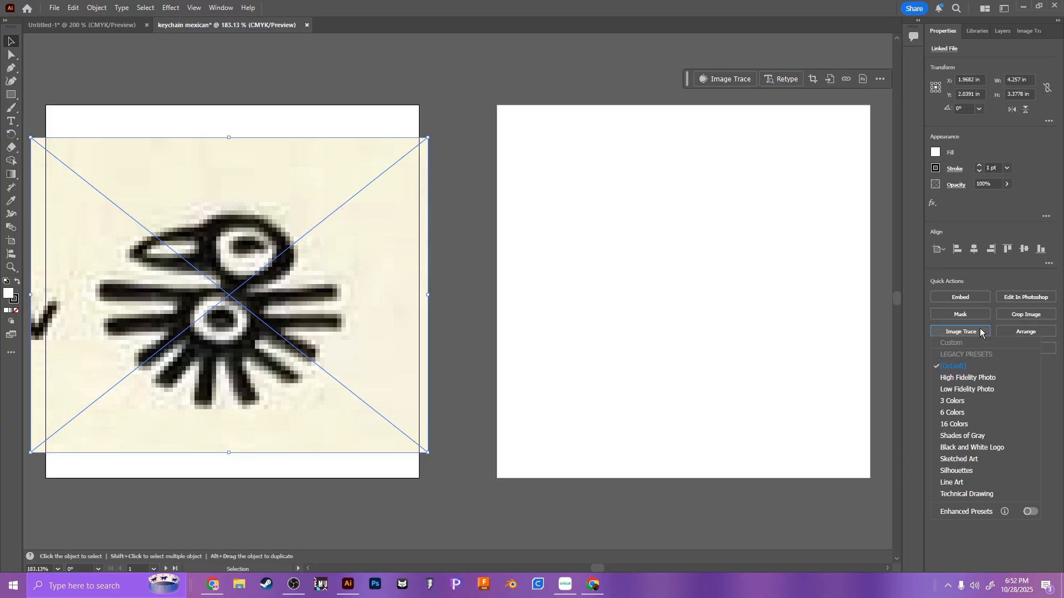
pyautogui.click(986, 364)
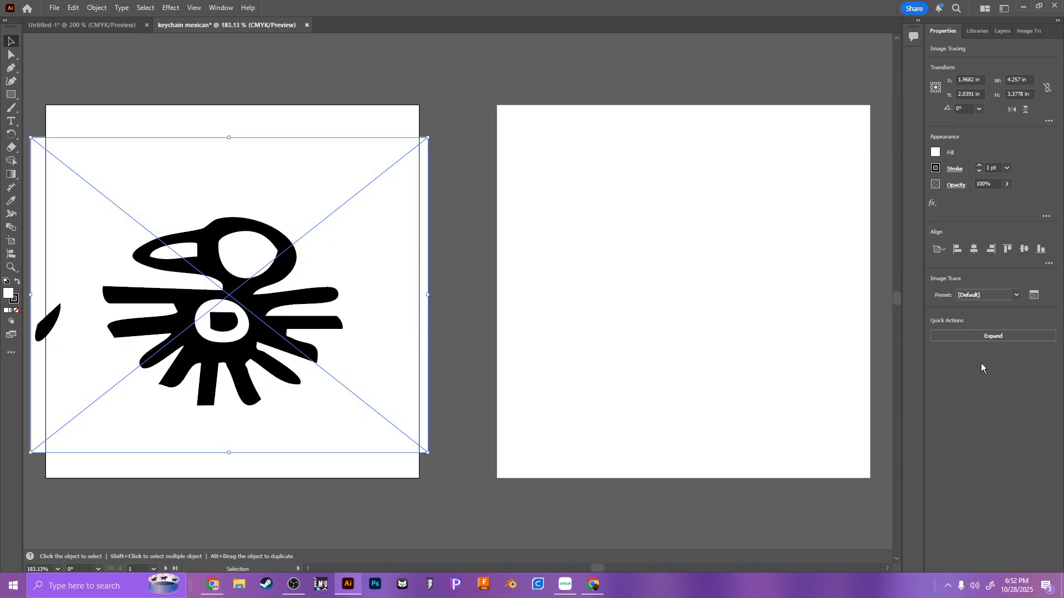
pyautogui.click(1035, 294)
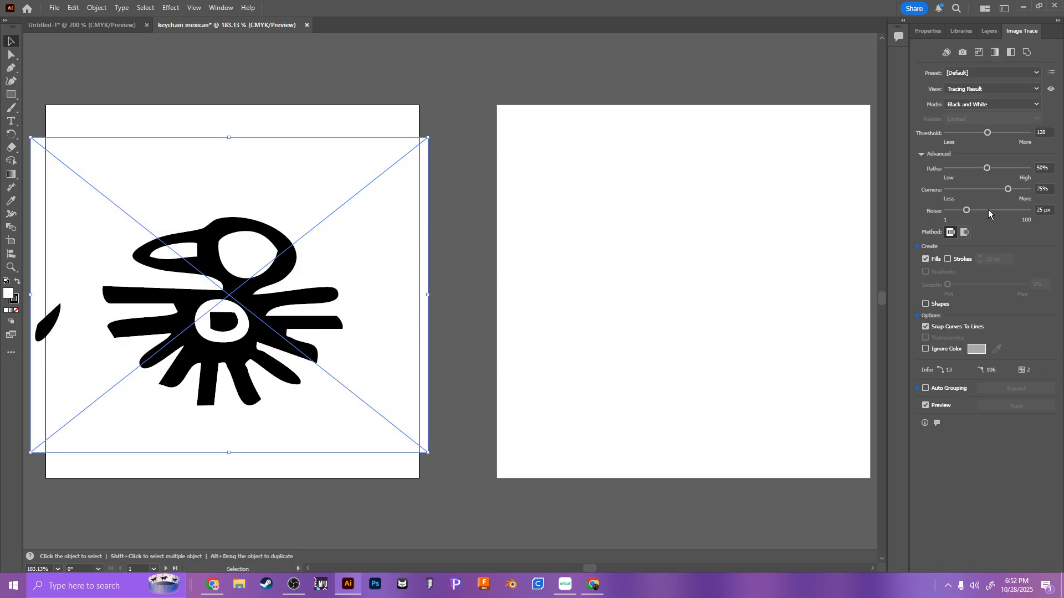
# Step: Set the bird trace to Threshold 142, Paths 53%, Corners 20% and Noise 23 px, ignoring white
pyautogui.moveTo(986, 138); pyautogui.dragTo(991, 134)
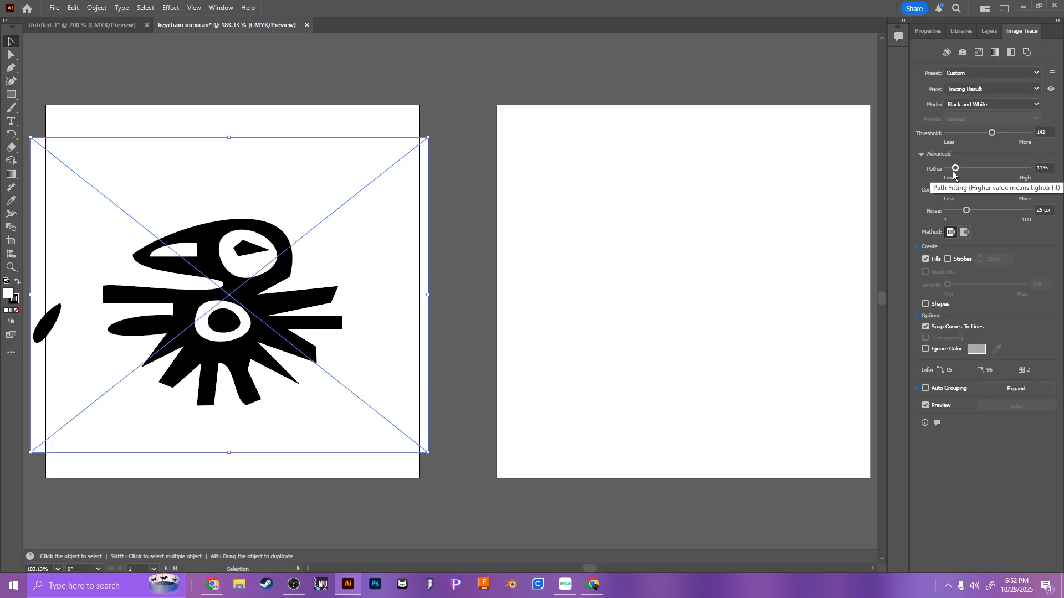
pyautogui.moveTo(987, 167)
pyautogui.mouseDown()
pyautogui.moveTo(1009, 167)
pyautogui.moveTo(955, 193)
pyautogui.moveTo(962, 213)
pyautogui.moveTo(1018, 210)
pyautogui.moveTo(964, 211)
pyautogui.mouseUp()
pyautogui.click(1030, 173)
pyautogui.click(990, 173)
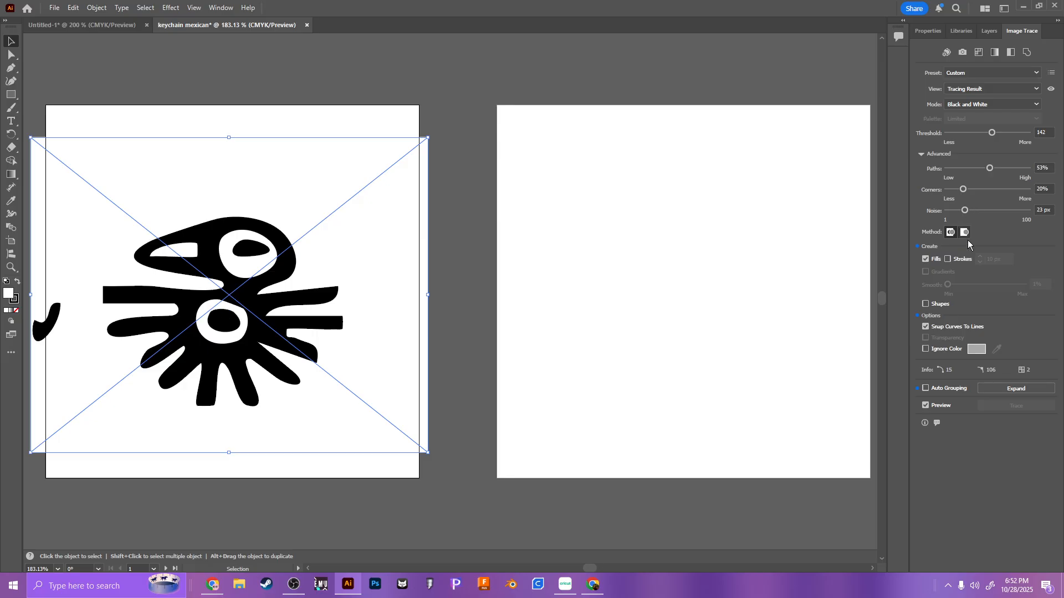
pyautogui.click(925, 349)
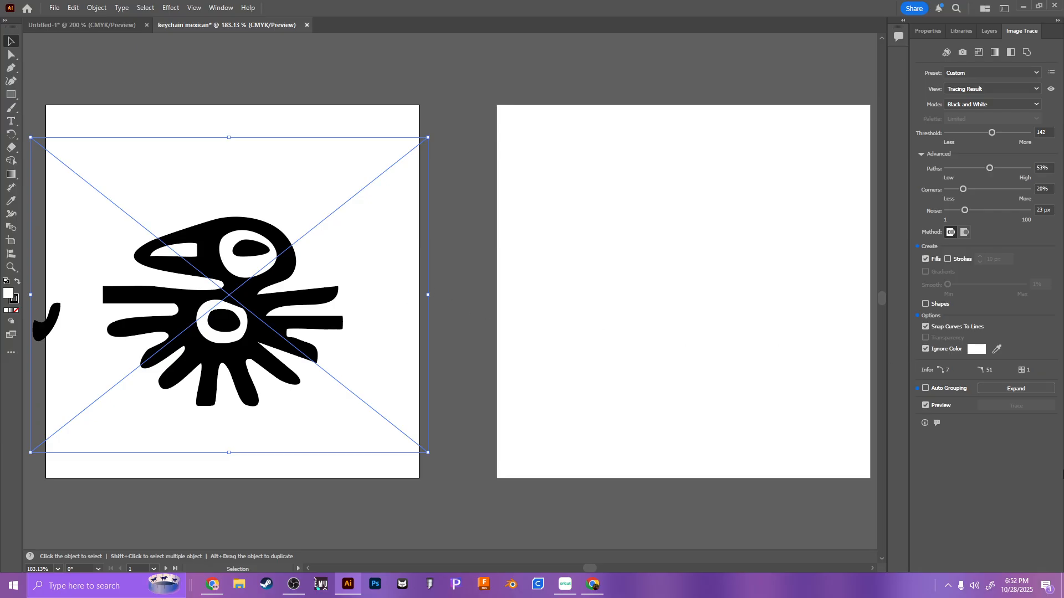
# Step: Expand the traced bird into editable vector shapes and delete the stray mark beside the bird's wing
pyautogui.click(997, 391)
pyautogui.click(490, 238)
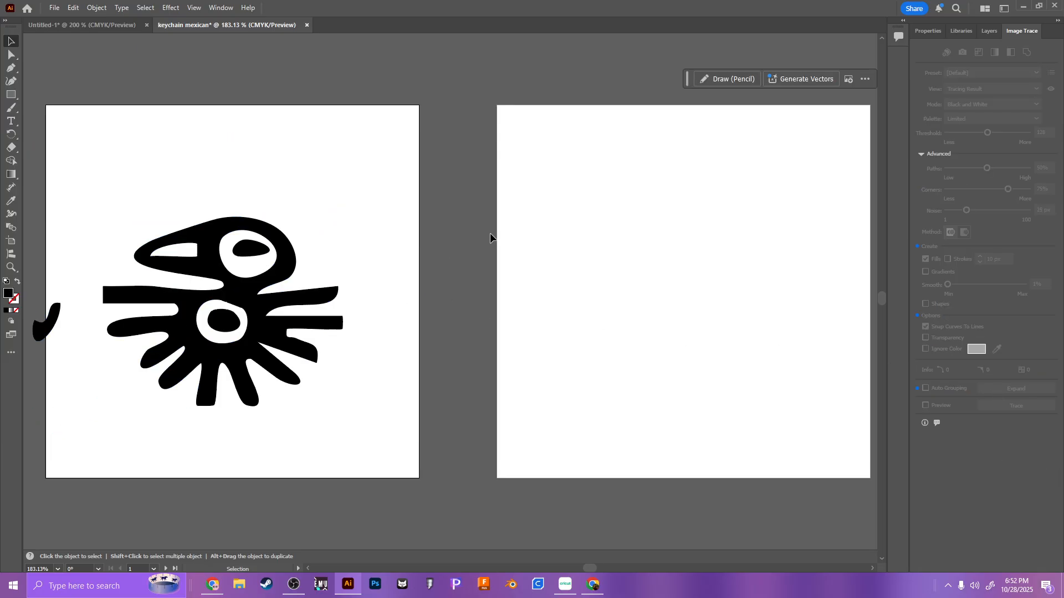
pyautogui.doubleClick(48, 321)
pyautogui.moveTo(56, 317); pyautogui.dragTo(421, 249)
pyautogui.press('Delete')
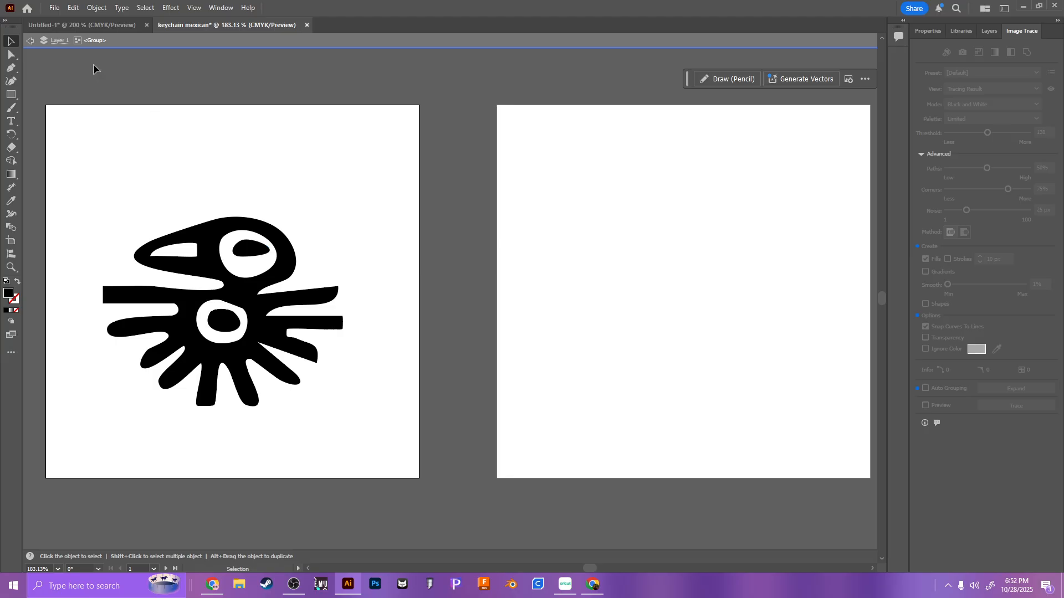
# Step: Move the irregular pupil shapes out of the bird's head and body circles and delete them both
pyautogui.moveTo(261, 250); pyautogui.dragTo(384, 220)
pyautogui.press('=')
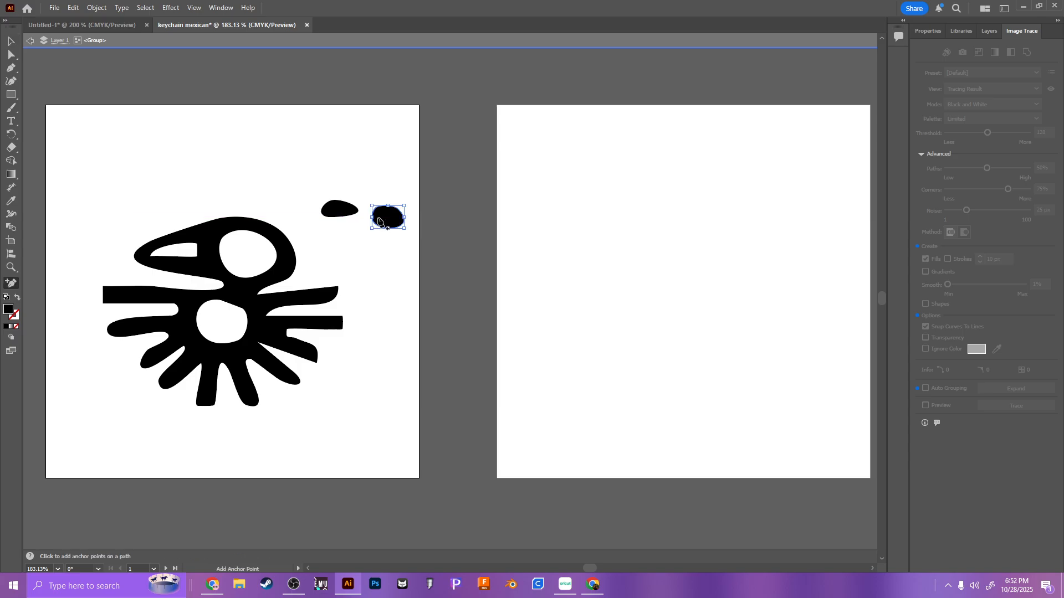
pyautogui.press('BackSpace')
pyautogui.click(342, 212)
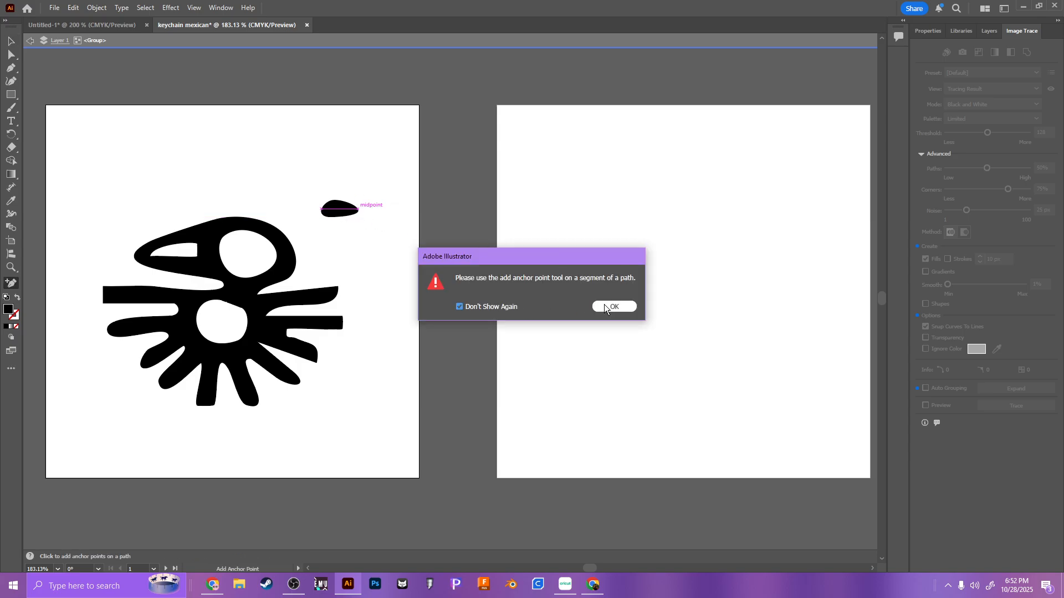
pyautogui.click(614, 306)
pyautogui.click(11, 42)
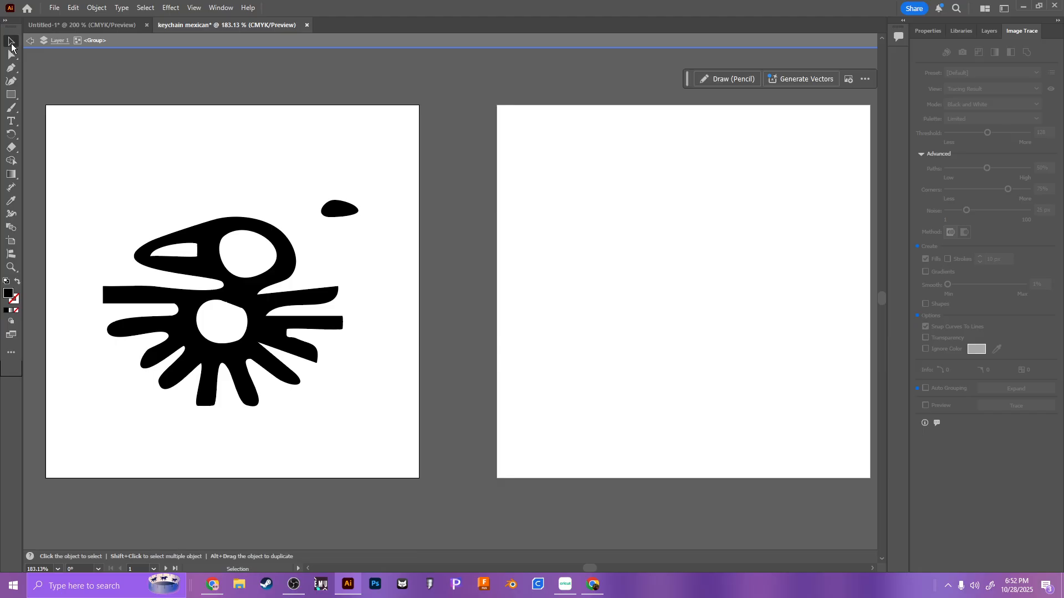
pyautogui.click(338, 209)
pyautogui.doubleClick(338, 209)
pyautogui.press('Delete')
pyautogui.doubleClick(326, 216)
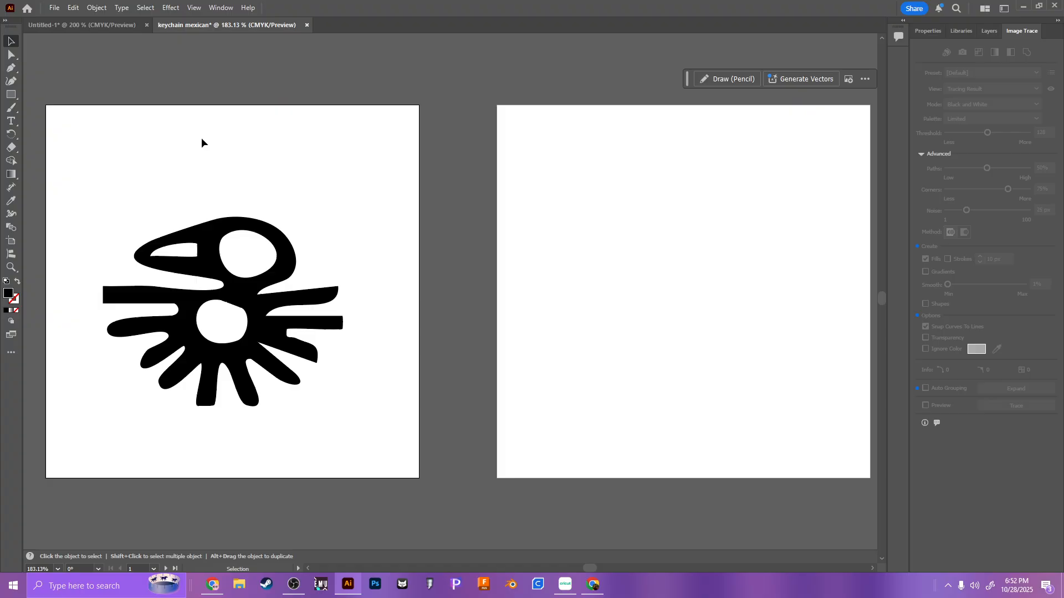
pyautogui.doubleClick(221, 240)
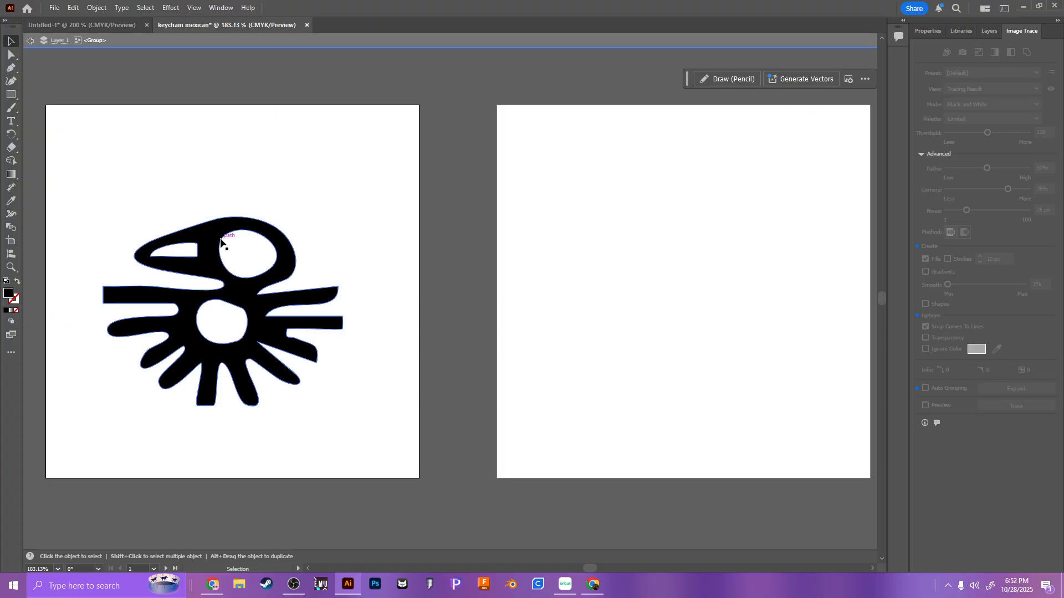
pyautogui.click(32, 42)
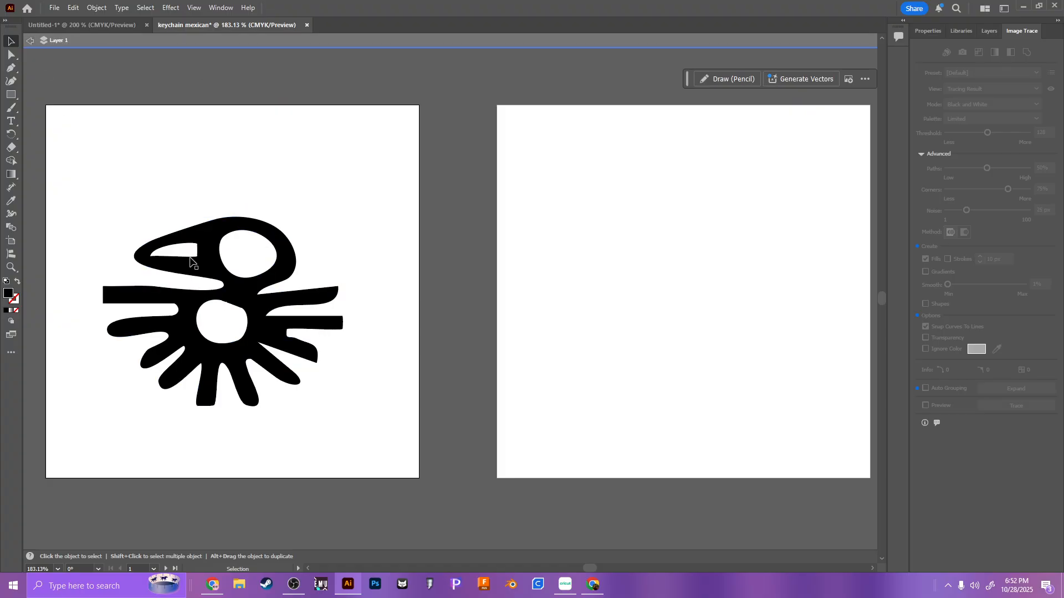
pyautogui.doubleClick(49, 62)
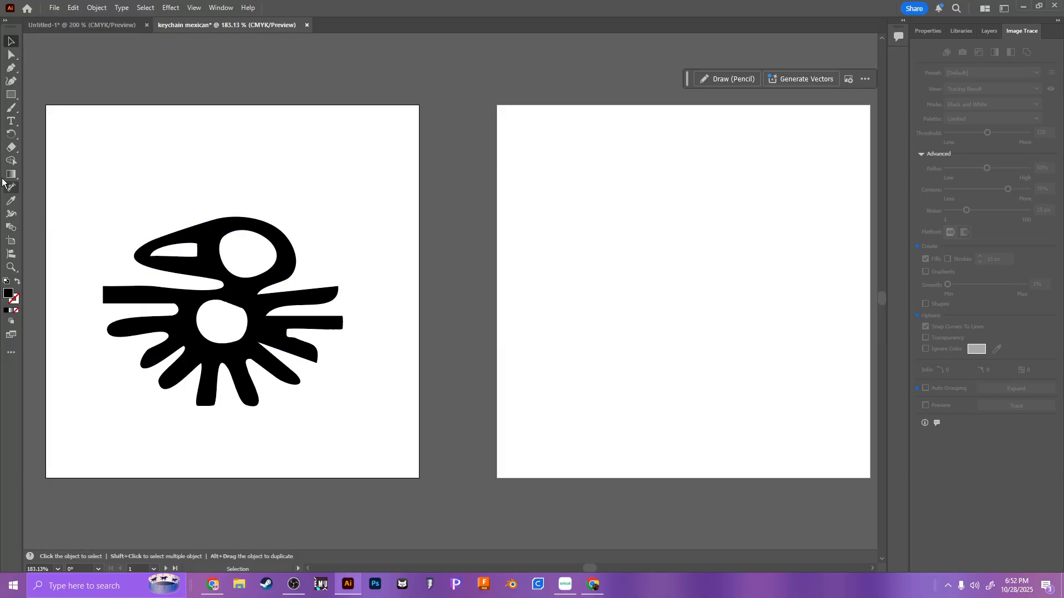
# Step: Draw a solid black circle inside the head's eye opening and another about 0.24 in wide inside the body opening
pyautogui.click(11, 97)
pyautogui.click(11, 98)
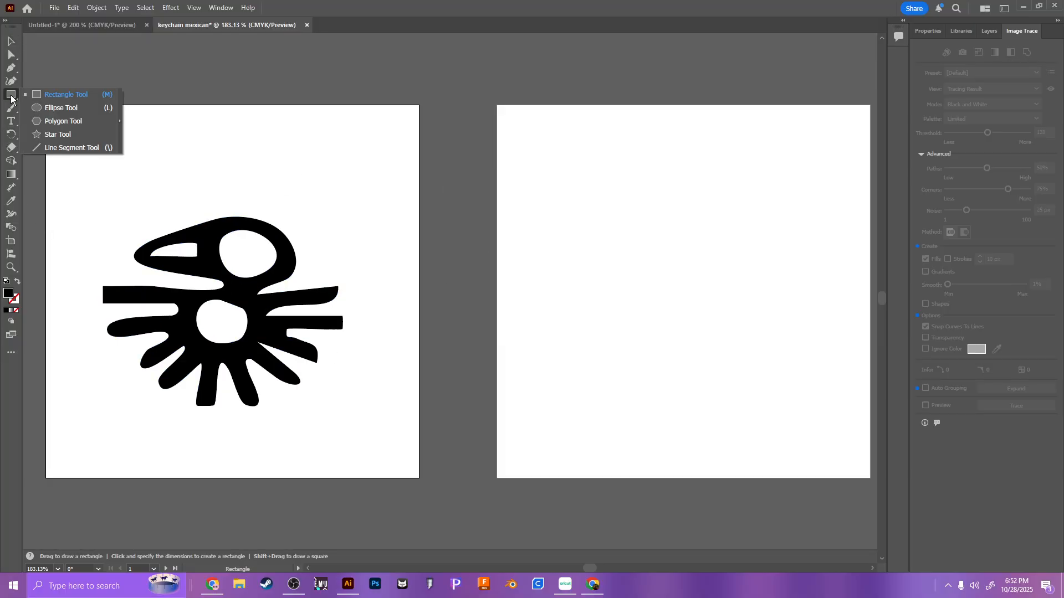
pyautogui.click(67, 107)
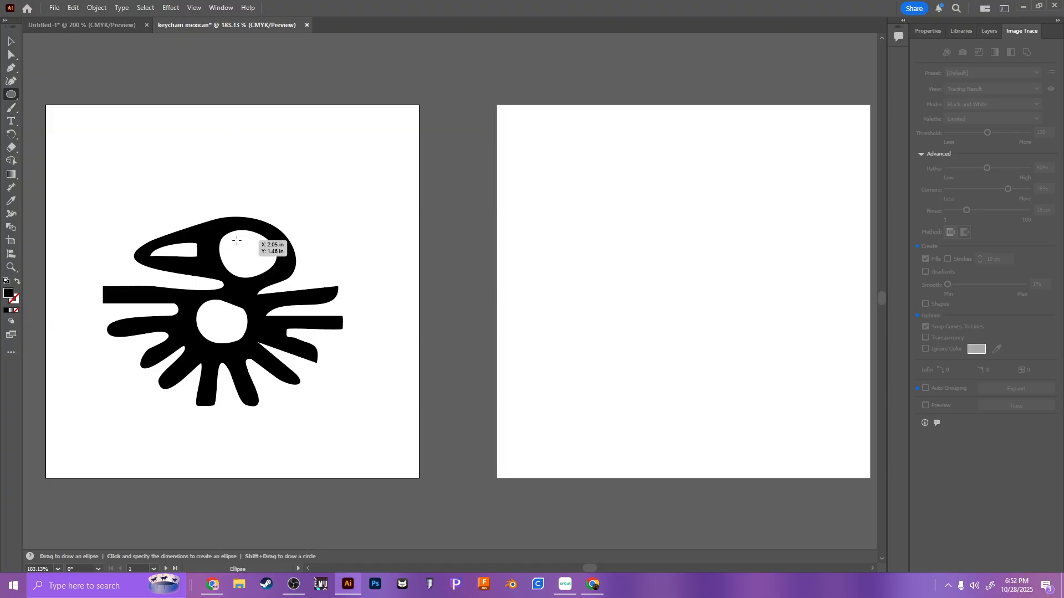
pyautogui.moveTo(236, 240); pyautogui.dragTo(265, 268)
pyautogui.moveTo(209, 312); pyautogui.dragTo(232, 337)
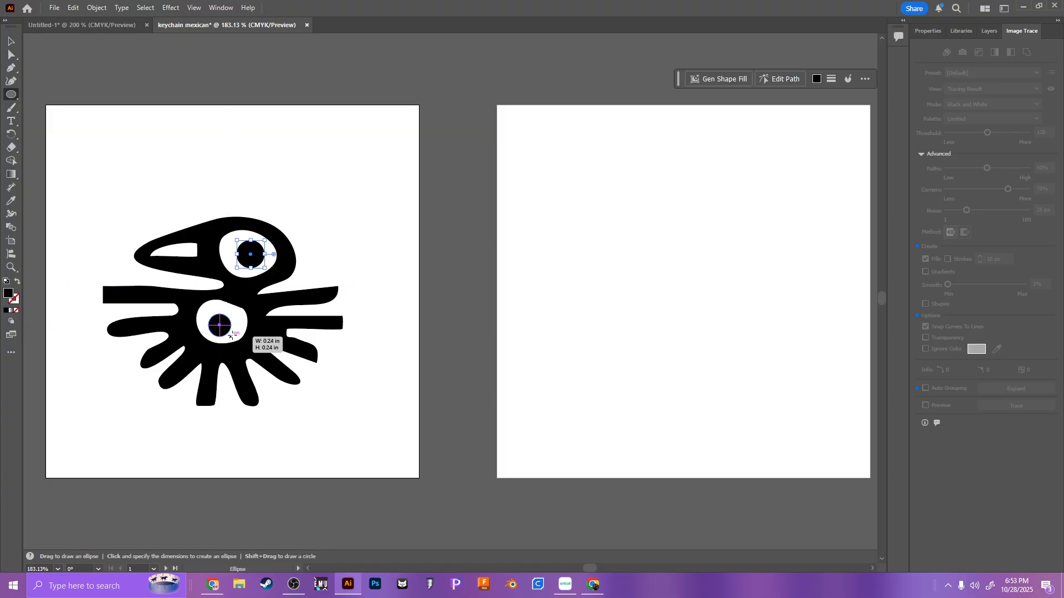
# Step: Shift the two new black circles slightly so each sits centred in its white opening
pyautogui.click(11, 41)
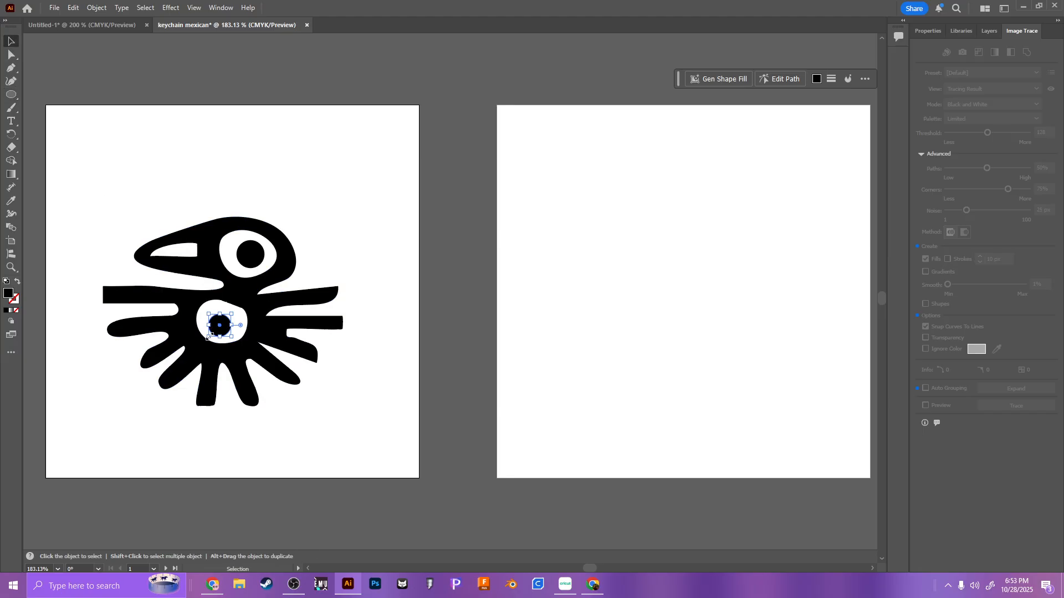
pyautogui.moveTo(249, 260); pyautogui.dragTo(244, 255)
pyautogui.moveTo(220, 331); pyautogui.dragTo(219, 328)
pyautogui.click(381, 192)
pyautogui.moveTo(392, 181); pyautogui.dragTo(112, 442)
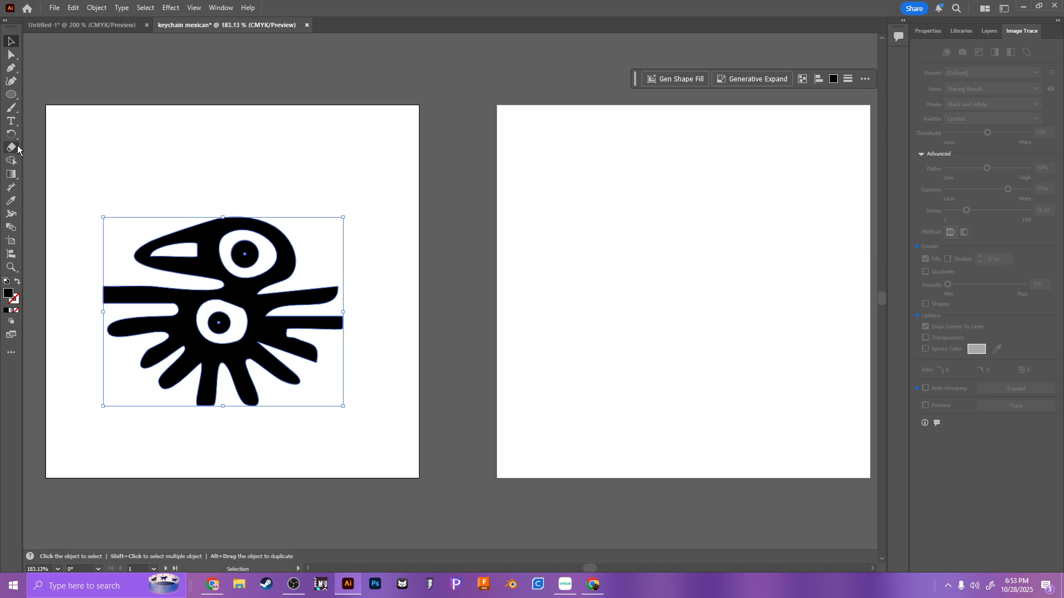
pyautogui.click(11, 214)
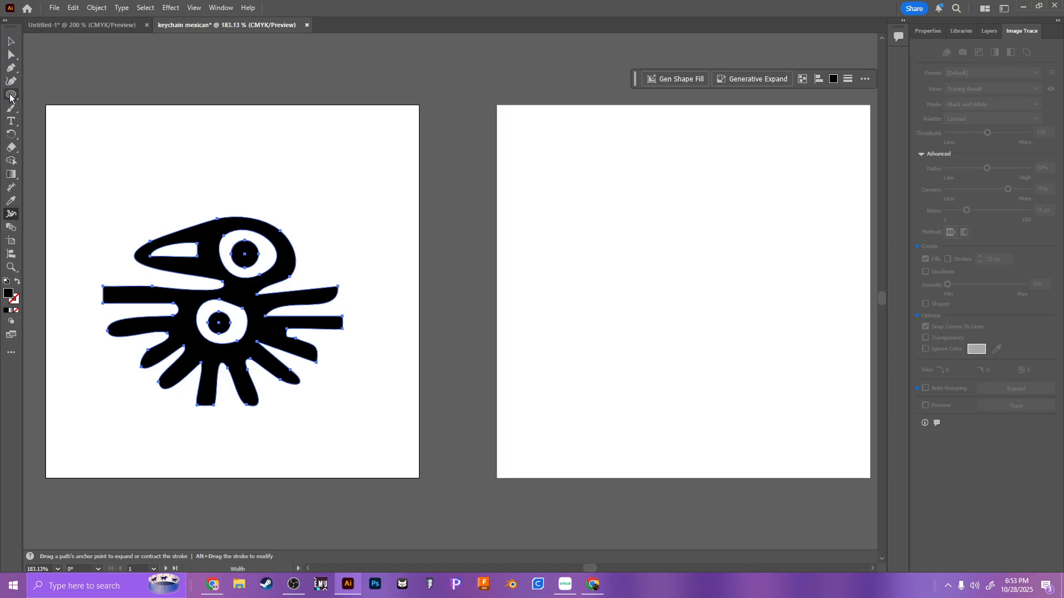
pyautogui.click(11, 67)
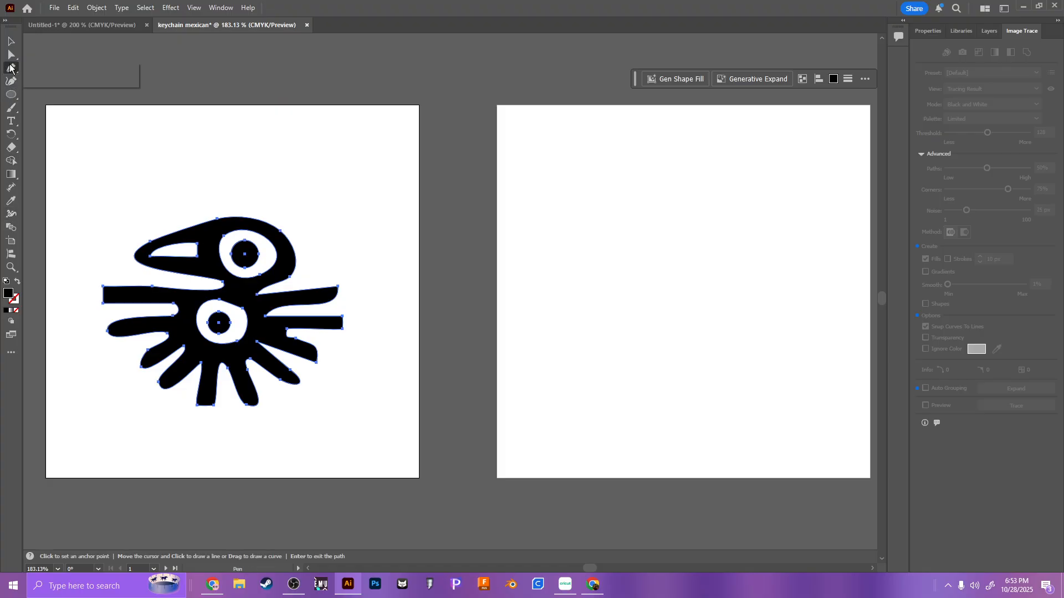
pyautogui.click(13, 107)
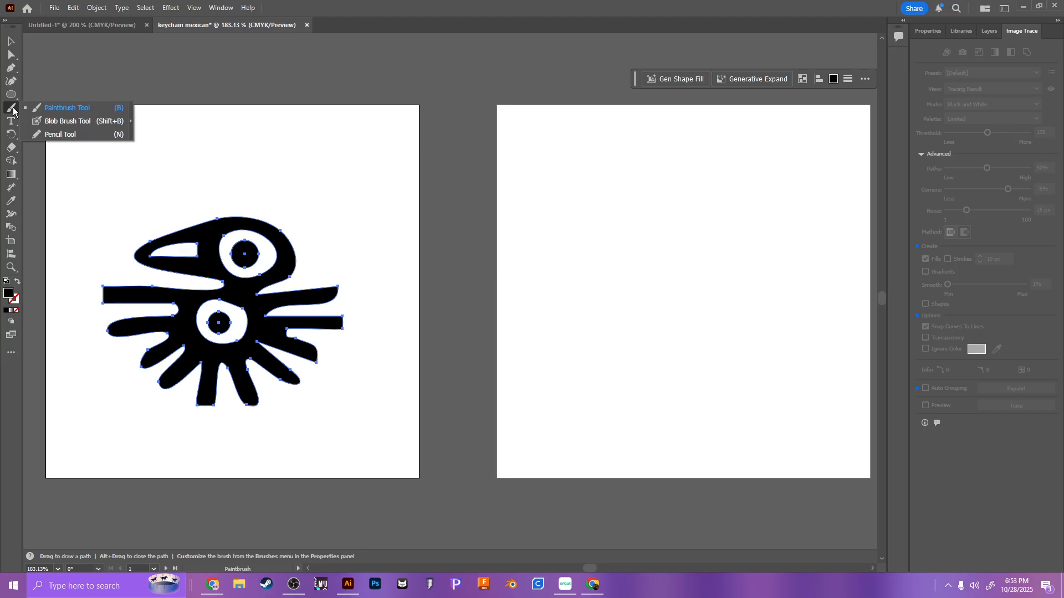
pyautogui.click(11, 134)
pyautogui.click(11, 121)
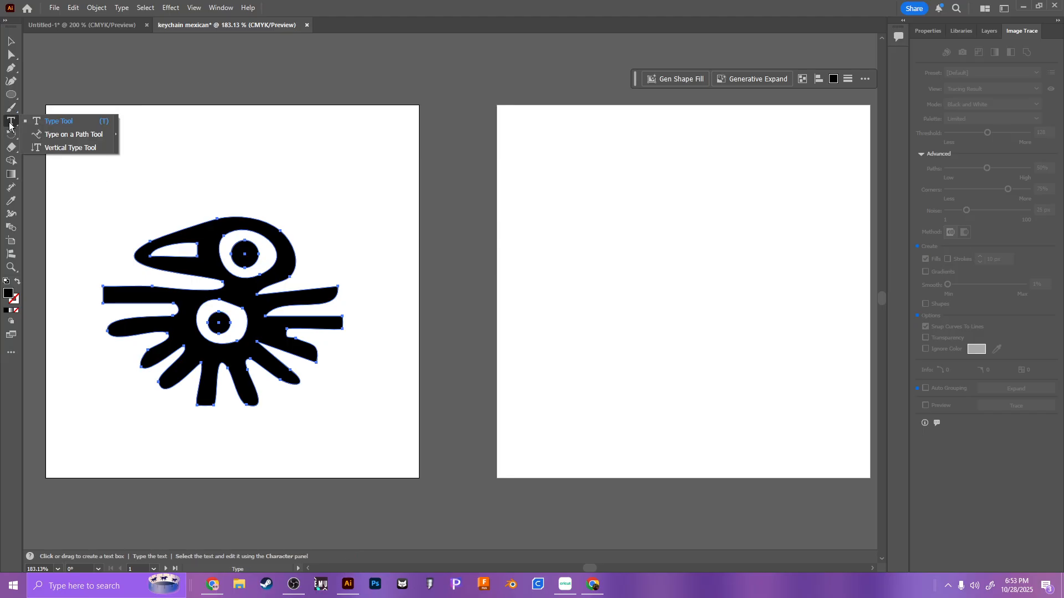
pyautogui.doubleClick(11, 161)
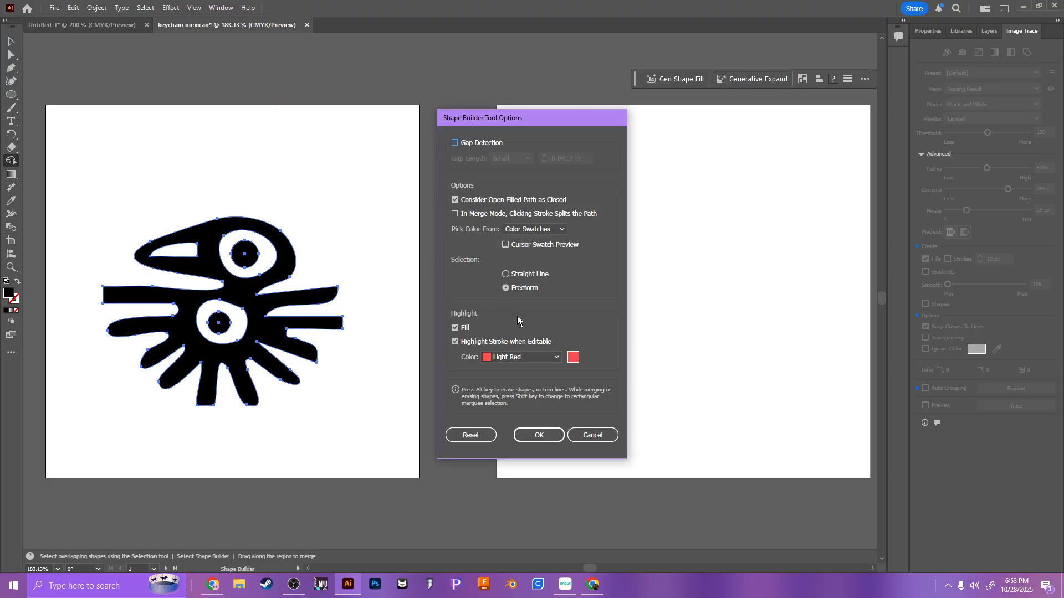
pyautogui.click(593, 435)
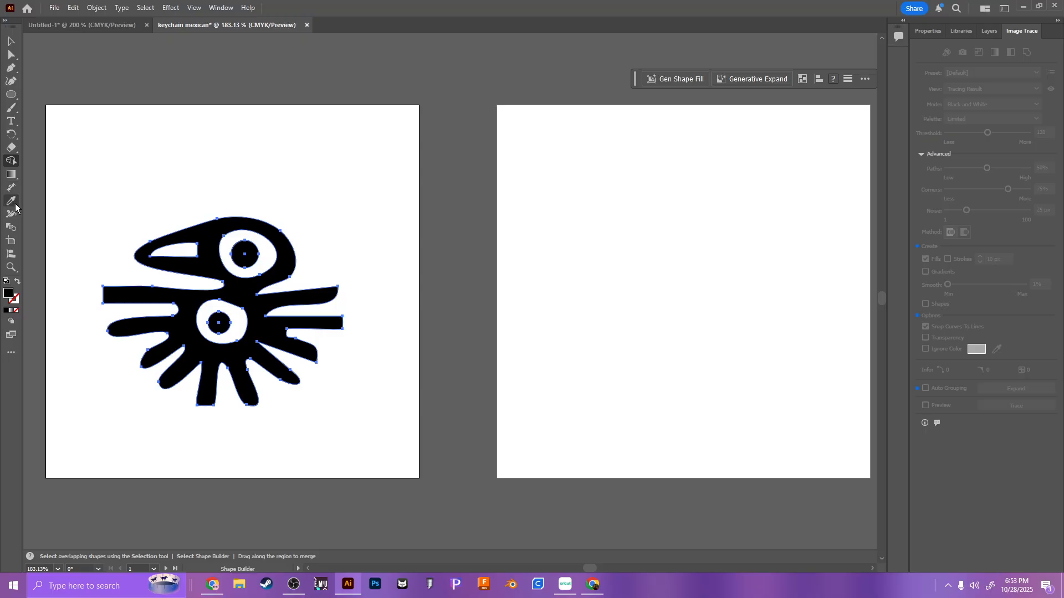
pyautogui.click(11, 41)
pyautogui.click(245, 202)
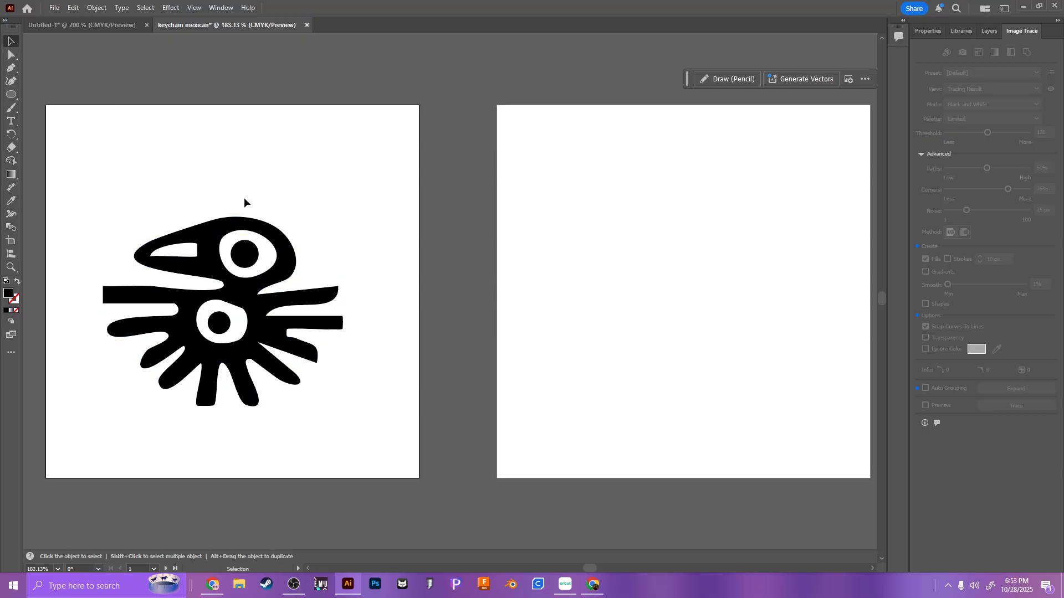
# Step: Start Offset Path on the whole bird artwork with preview on and set the joins to Round
pyautogui.moveTo(34, 170); pyautogui.dragTo(502, 452)
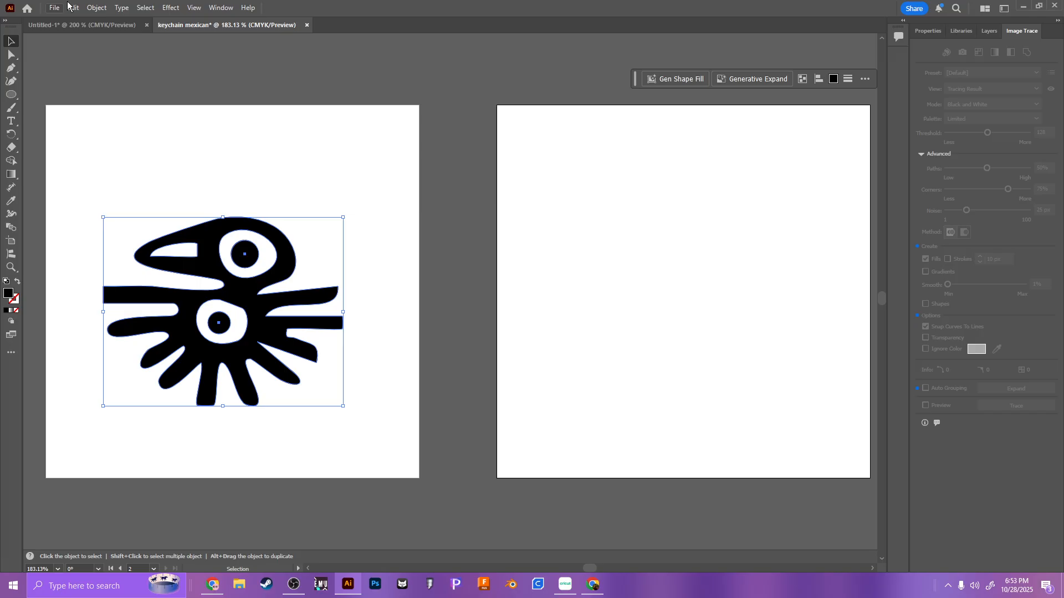
pyautogui.click(103, 8)
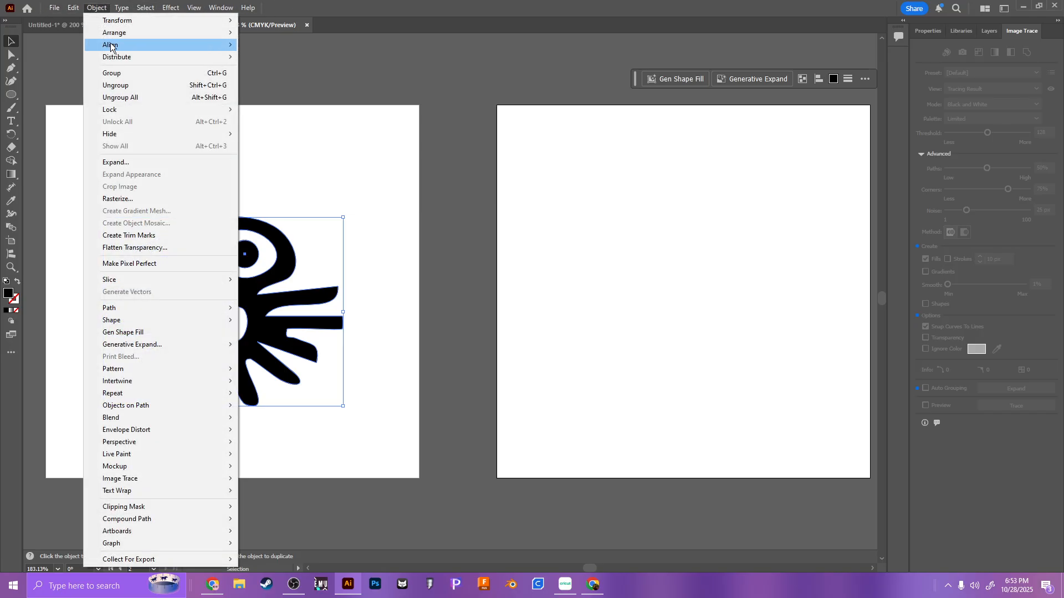
pyautogui.moveTo(153, 312)
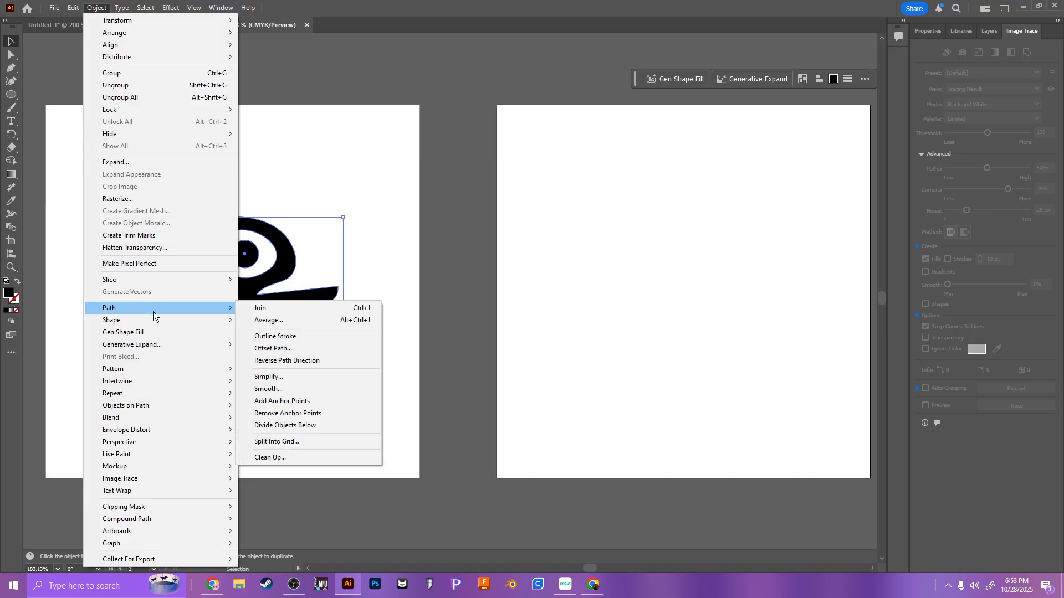
pyautogui.click(297, 349)
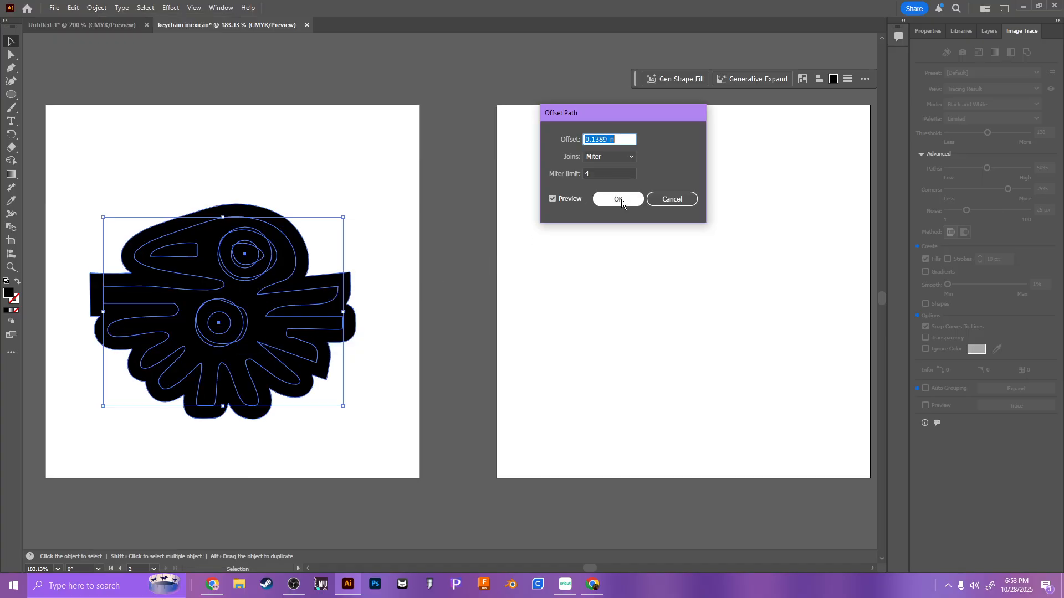
pyautogui.scroll(-1, 595, 139)
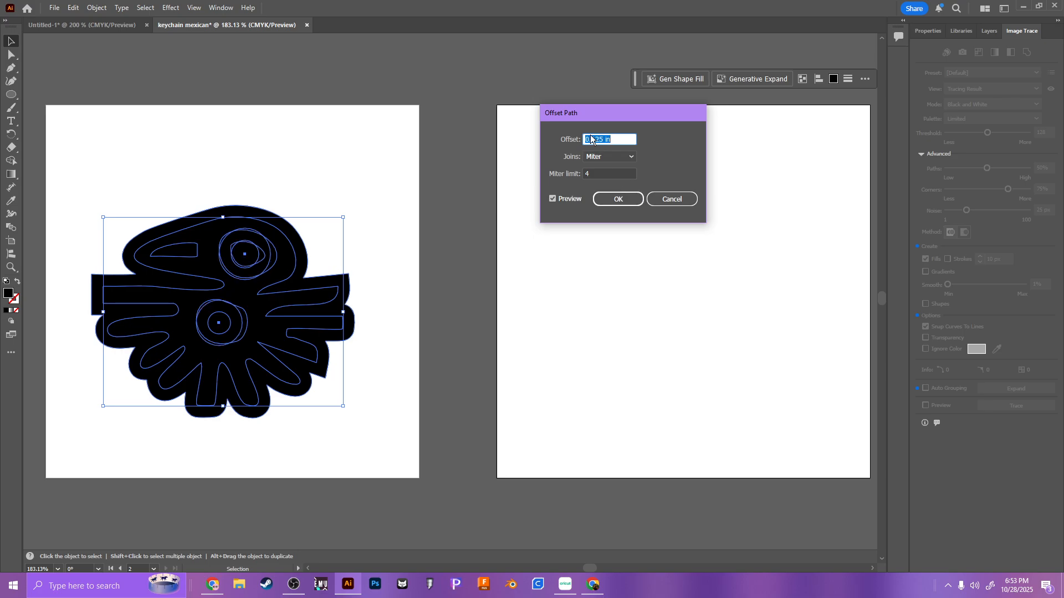
pyautogui.moveTo(589, 140); pyautogui.dragTo(609, 140)
pyautogui.click(607, 140)
pyautogui.write('0')
pyautogui.click(604, 157)
pyautogui.click(609, 181)
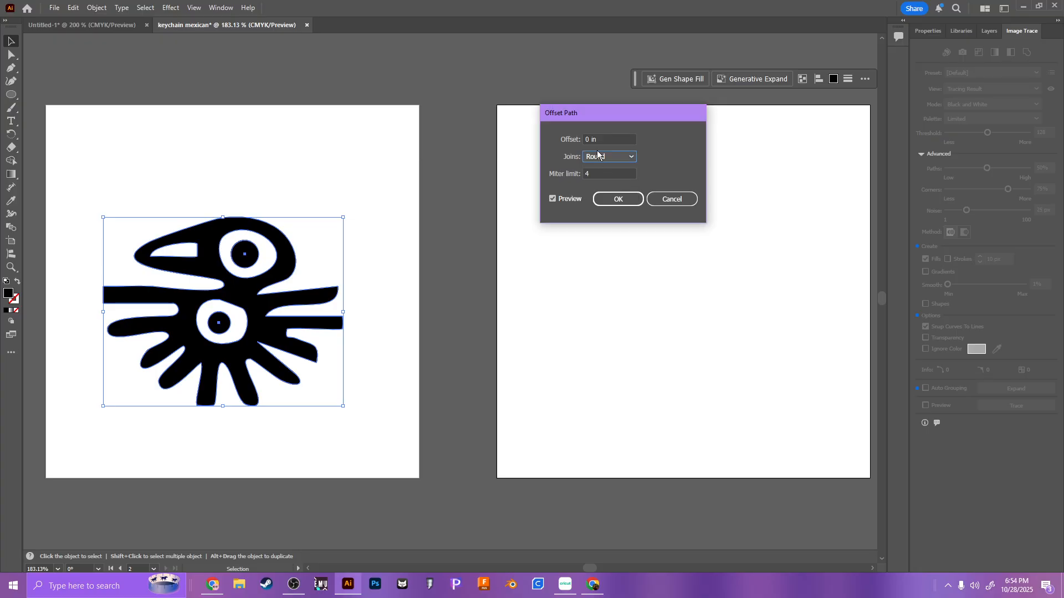
# Step: Preview the bird's outline at trial offsets of 0.5, 0.375 and 0.125 in
pyautogui.scroll(1, 599, 135)
pyautogui.moveTo(611, 141); pyautogui.dragTo(558, 143)
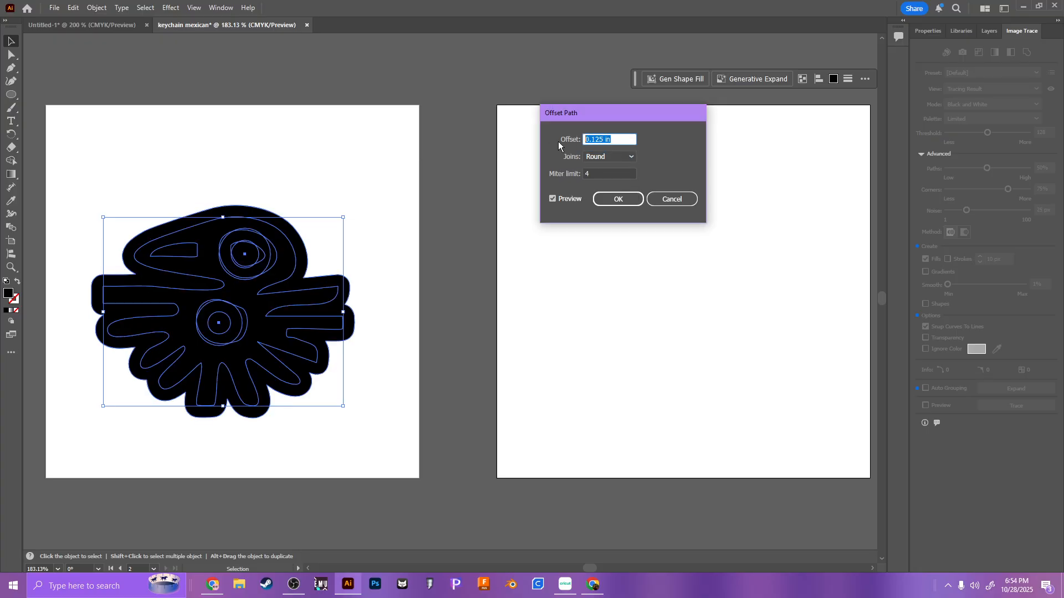
pyautogui.write('0.5')
pyautogui.click(596, 172)
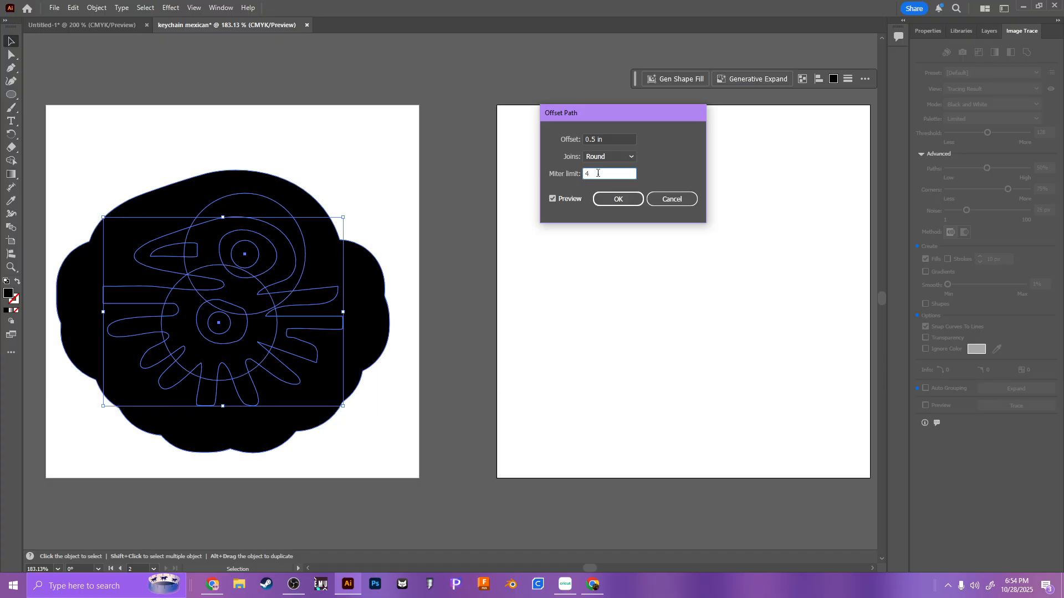
pyautogui.scroll(-1, 605, 140)
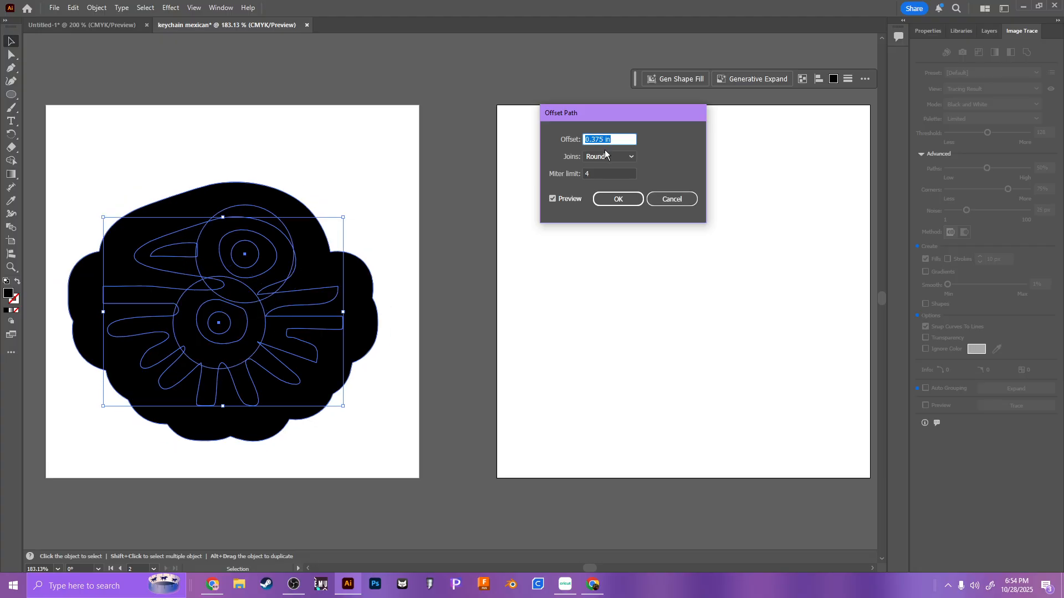
pyautogui.scroll(-2, 604, 150)
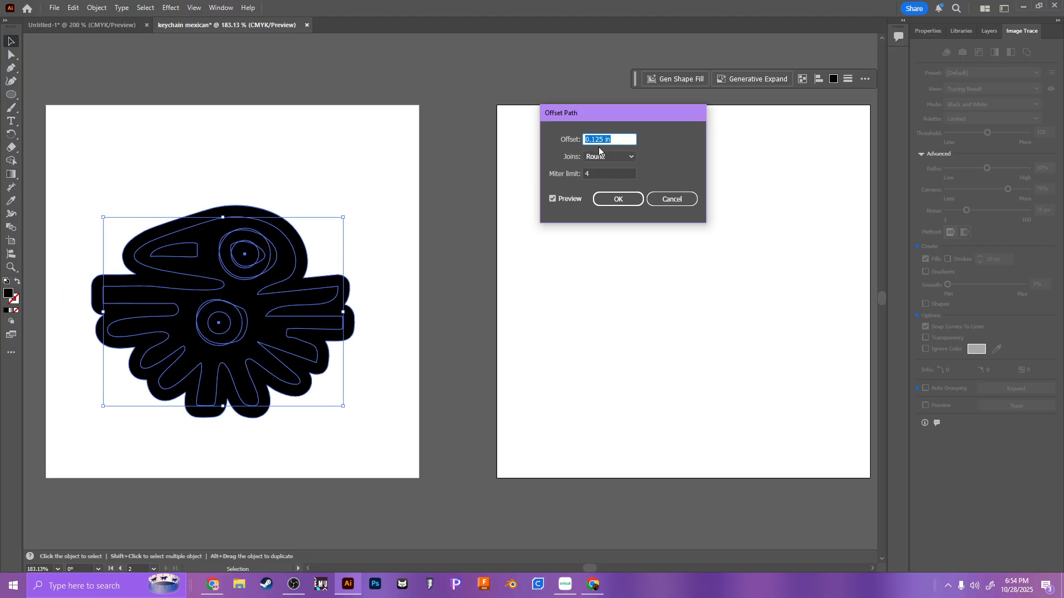
# Step: Apply a 0.09 in offset to the bird artwork and unite the resulting offset shapes into one silhouette
pyautogui.doubleClick(605, 140)
pyautogui.write('0.09')
pyautogui.click(626, 199)
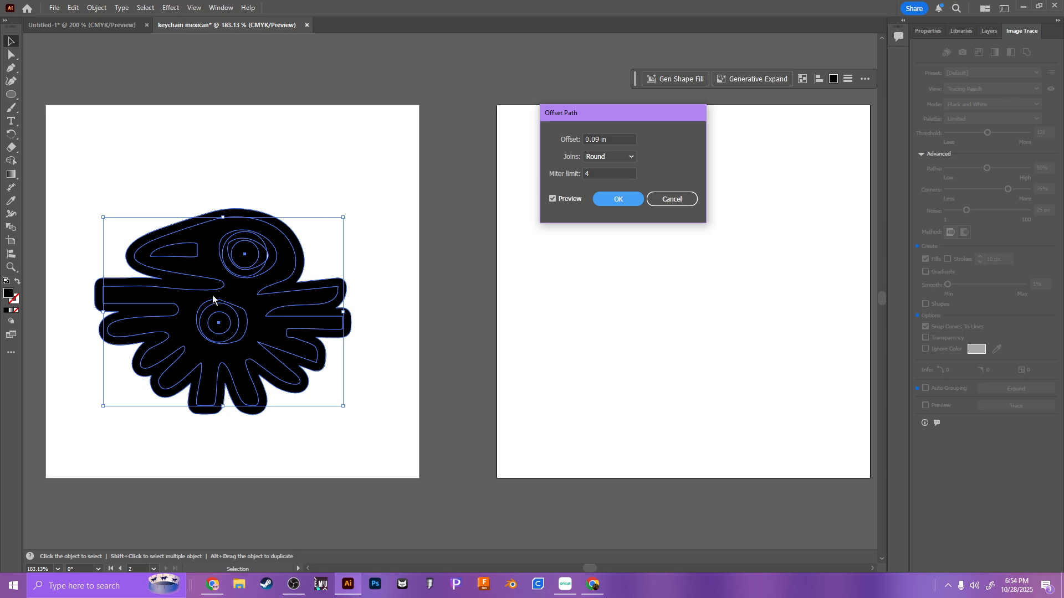
pyautogui.click(611, 201)
pyautogui.click(929, 34)
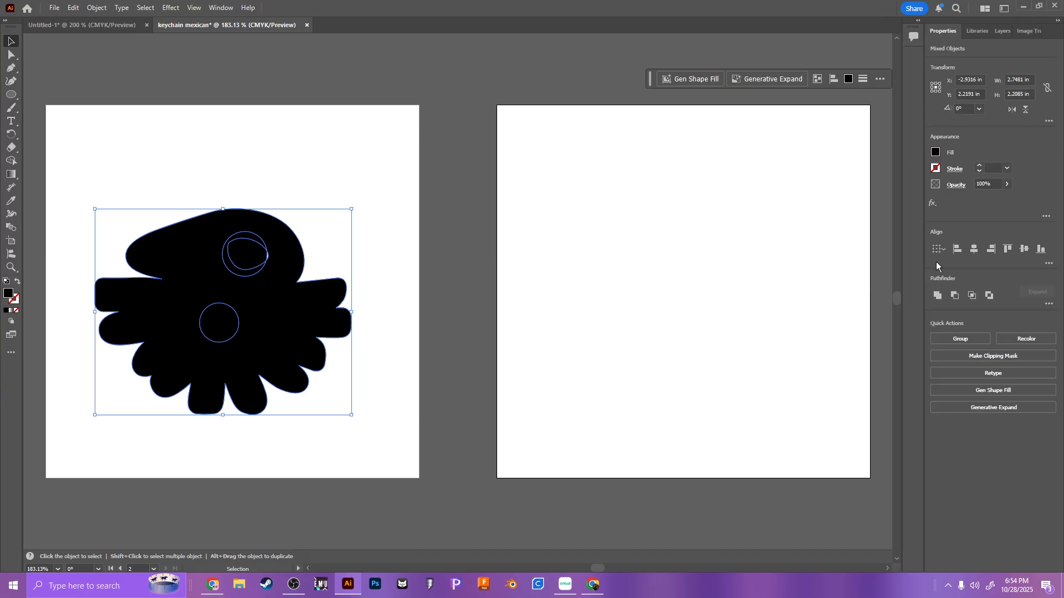
pyautogui.click(936, 296)
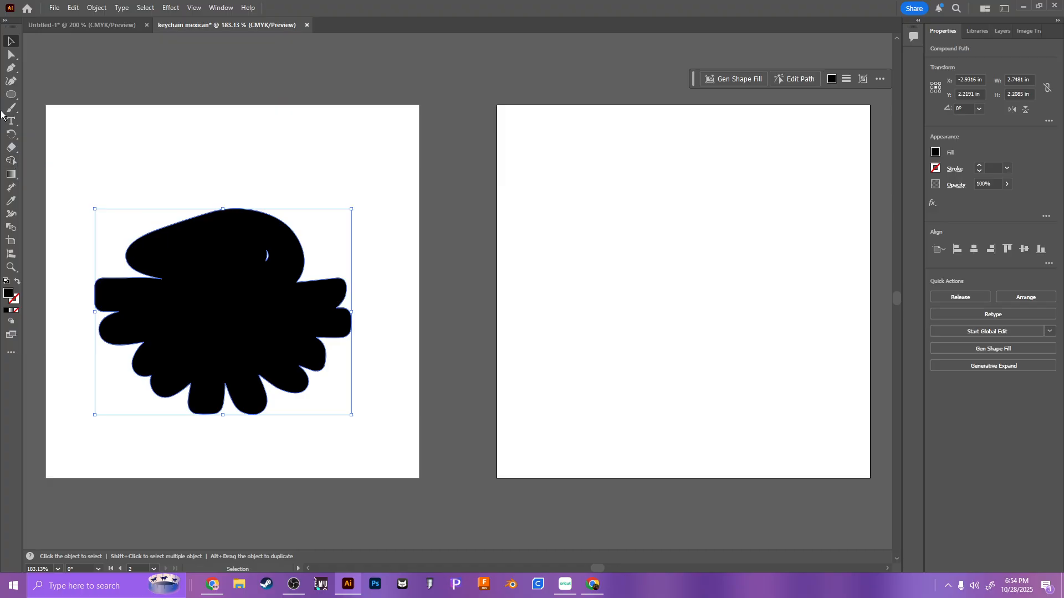
# Step: Set the backing silhouette to no fill with a red stroke and merge its inner regions into one shape with Shape Builder
pyautogui.click(8, 161)
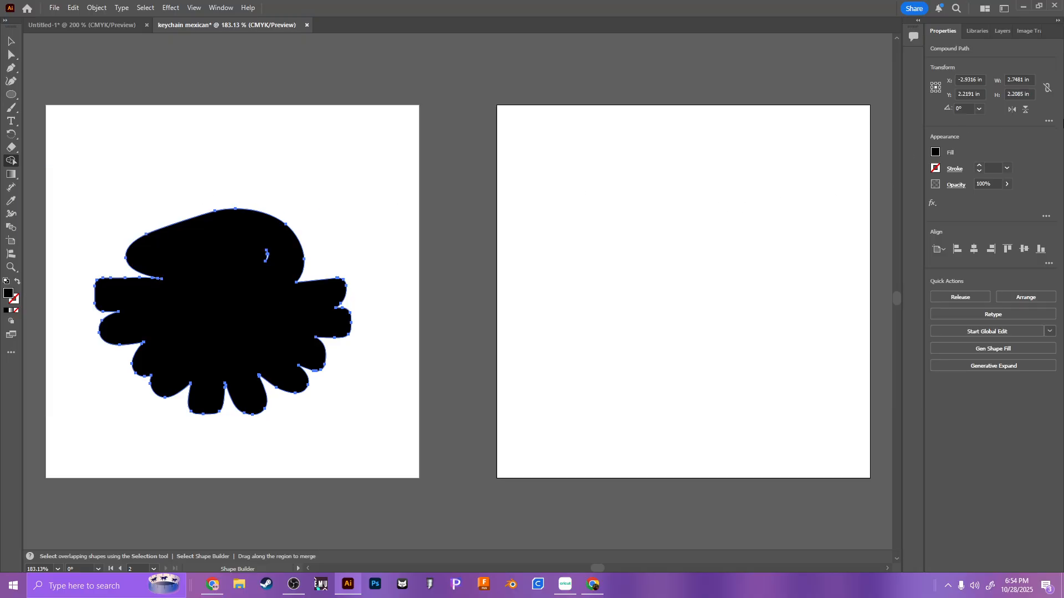
pyautogui.click(935, 152)
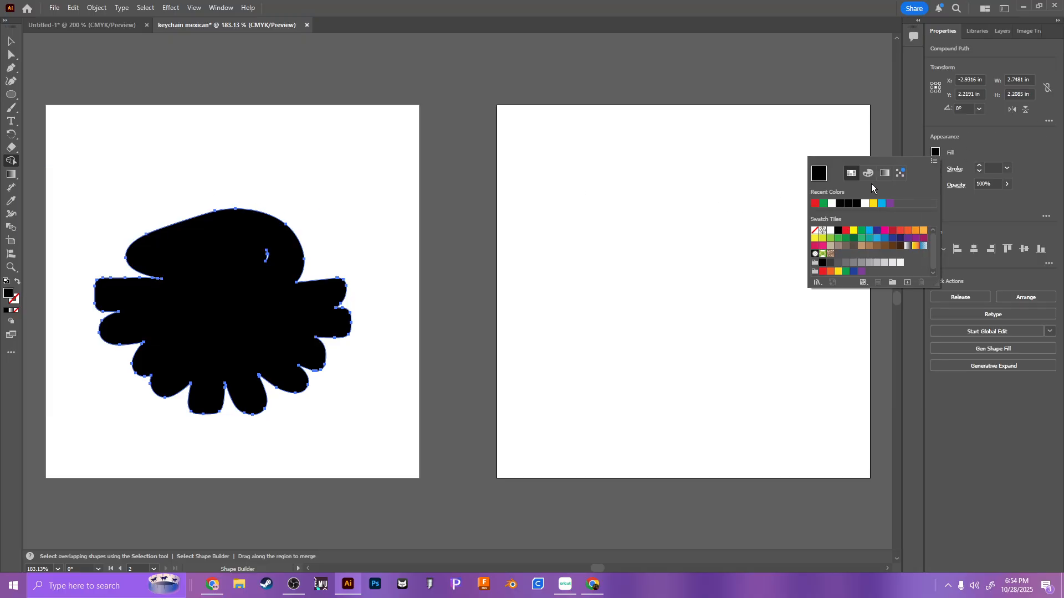
pyautogui.click(814, 231)
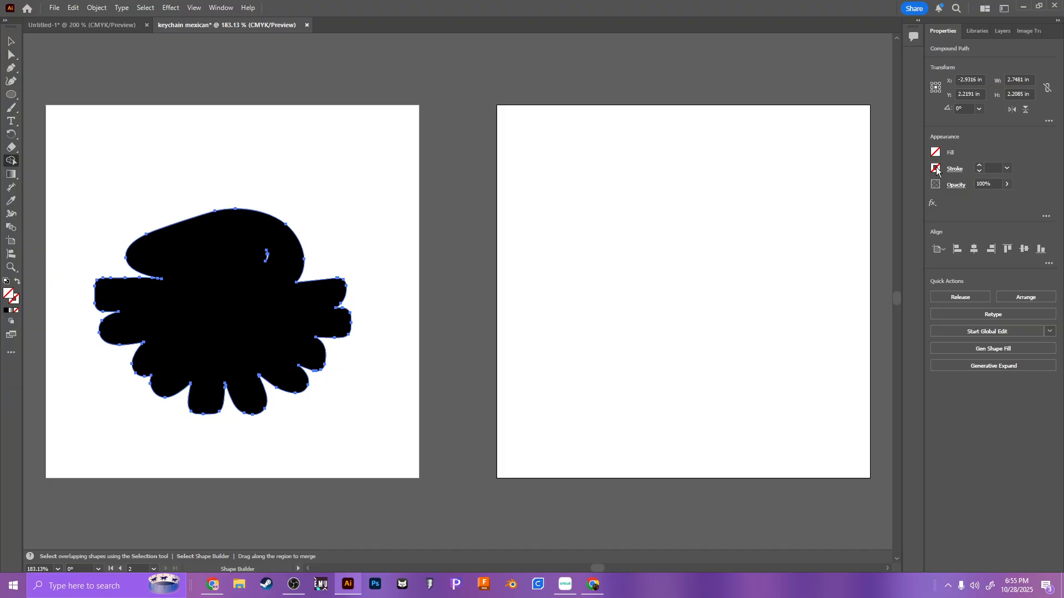
pyautogui.click(936, 168)
pyautogui.click(825, 288)
pyautogui.moveTo(96, 223)
pyautogui.mouseDown()
pyautogui.moveTo(254, 277)
pyautogui.moveTo(273, 255)
pyautogui.moveTo(264, 252)
pyautogui.moveTo(288, 258)
pyautogui.moveTo(138, 276)
pyautogui.moveTo(168, 273)
pyautogui.moveTo(135, 293)
pyautogui.moveTo(377, 309)
pyautogui.moveTo(182, 366)
pyautogui.moveTo(196, 297)
pyautogui.moveTo(233, 380)
pyautogui.mouseUp()
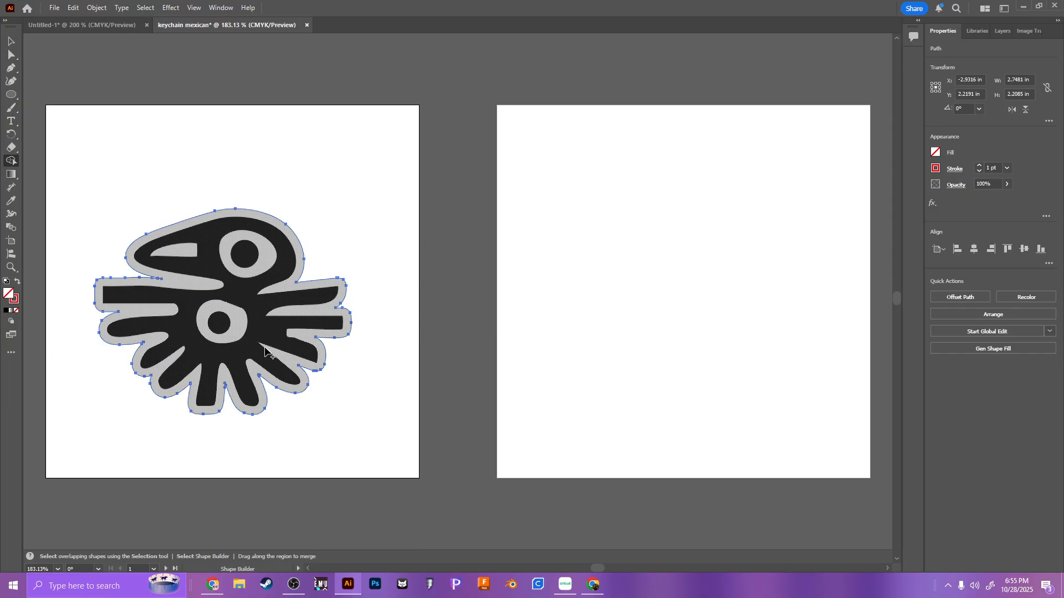
# Step: Give the merged offset outline around the bird a red stroke
pyautogui.click(12, 42)
pyautogui.click(302, 165)
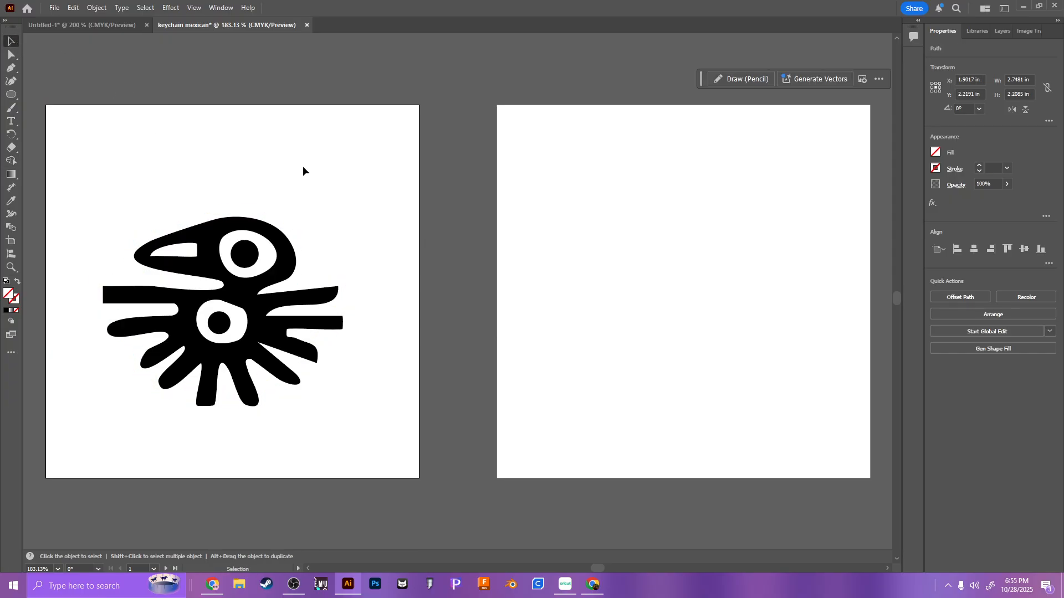
pyautogui.click(278, 222)
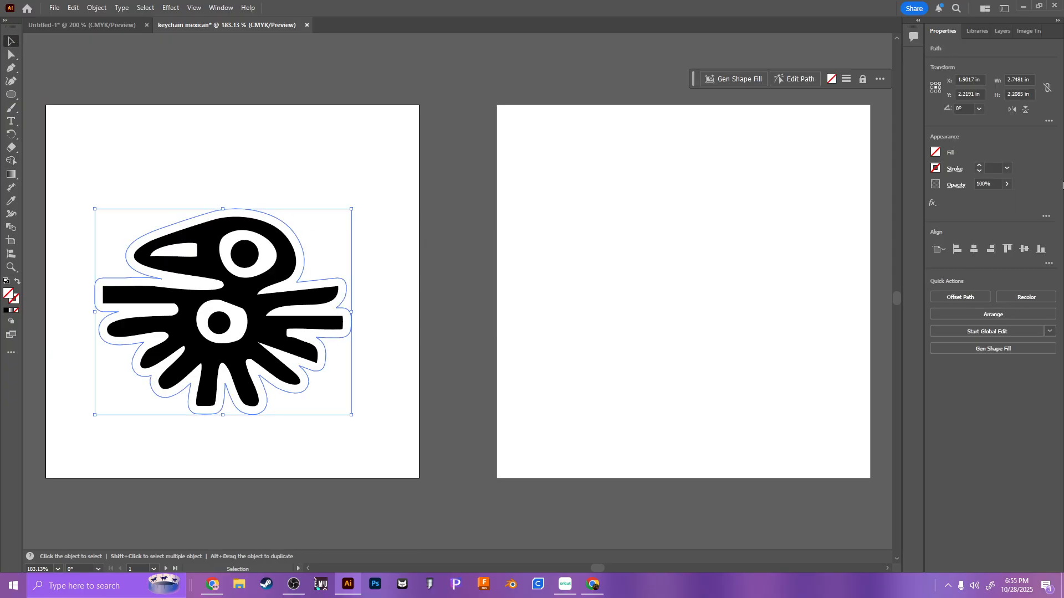
pyautogui.click(936, 168)
pyautogui.click(822, 287)
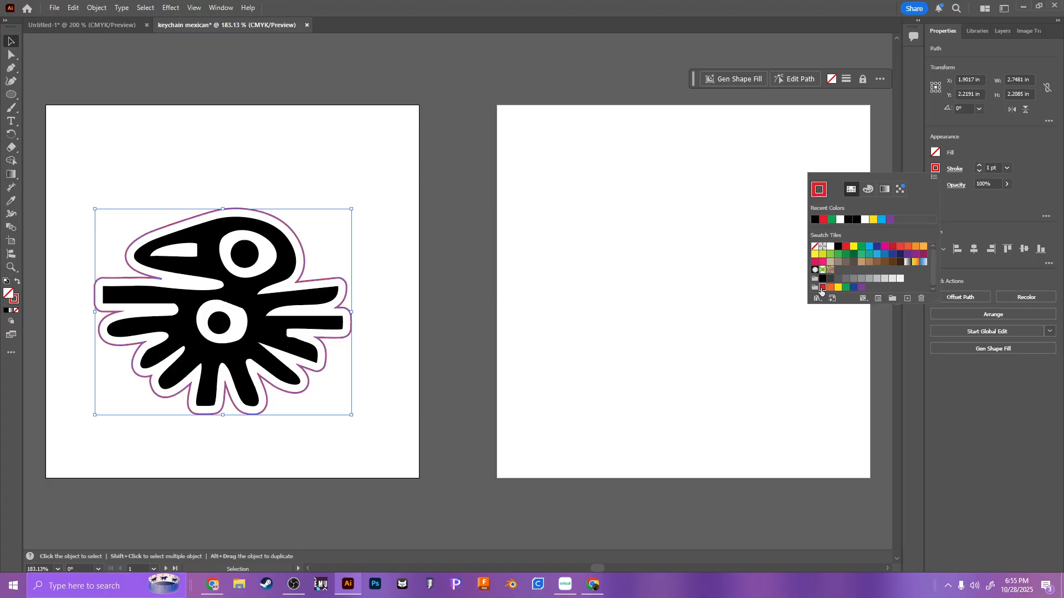
pyautogui.click(415, 221)
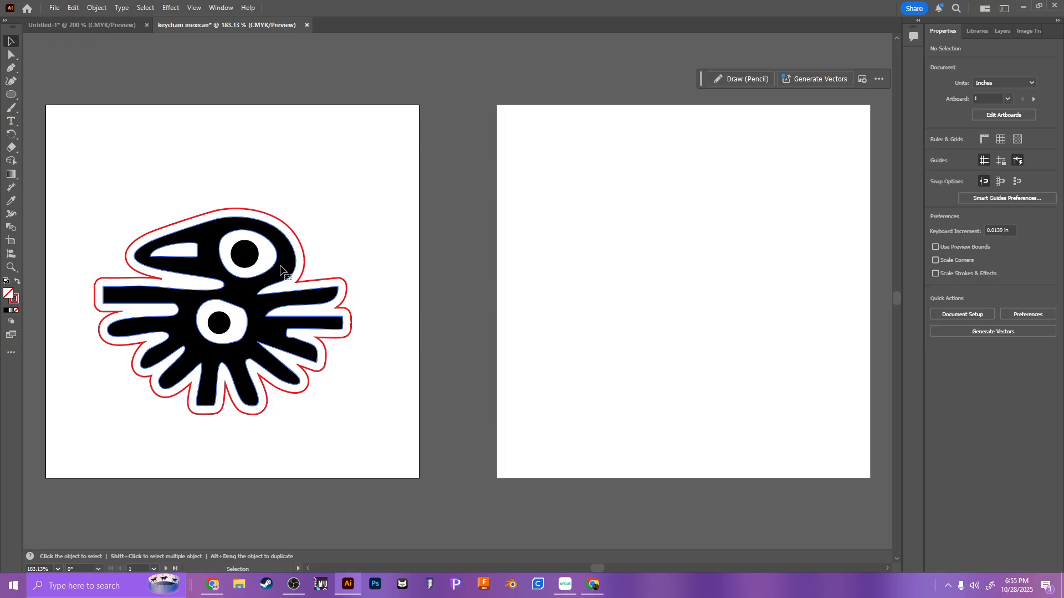
pyautogui.doubleClick(285, 267)
pyautogui.moveTo(284, 267)
pyautogui.mouseDown()
pyautogui.moveTo(252, 310)
pyautogui.moveTo(292, 256)
pyautogui.mouseUp()
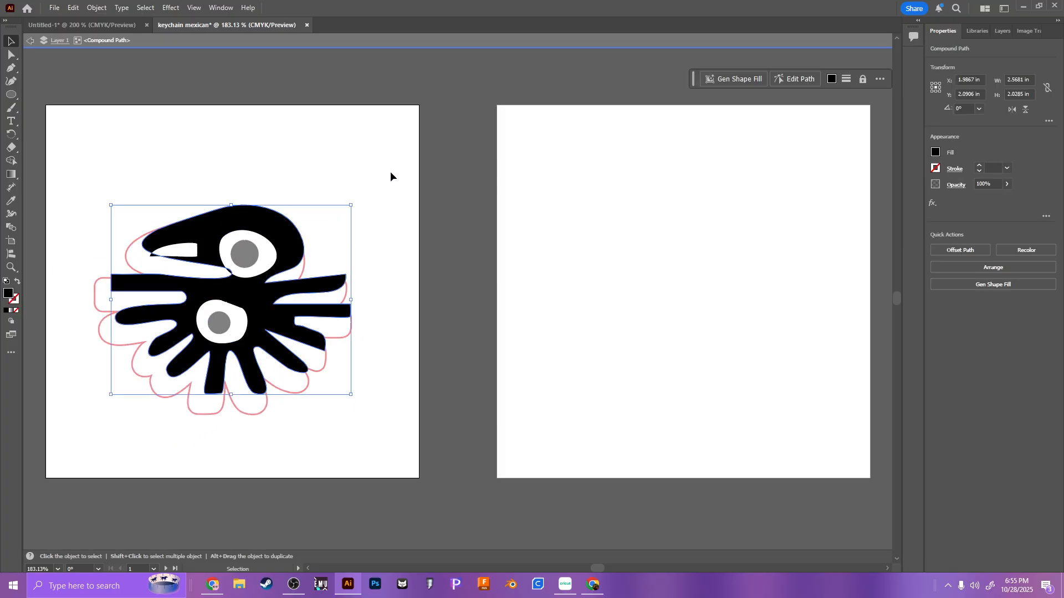
pyautogui.click(413, 65)
pyautogui.doubleClick(411, 121)
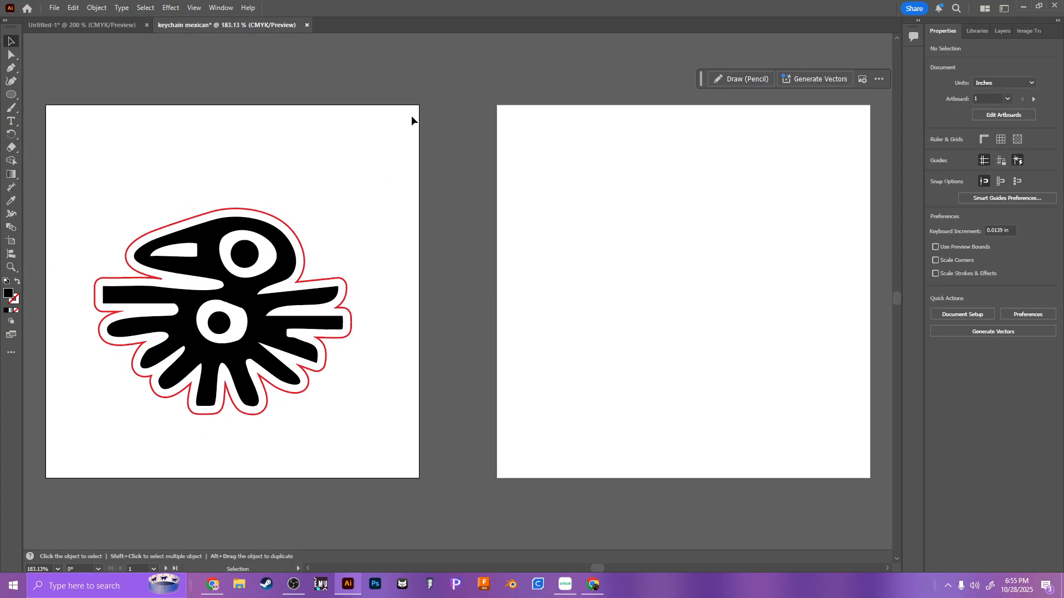
# Step: Try a red stroke on the isolated black bird shape and reset its stroke to none
pyautogui.hotkey('ctrl', '=')
pyautogui.hotkey('ctrl', '=')
pyautogui.hotkey('ctrl', '=')
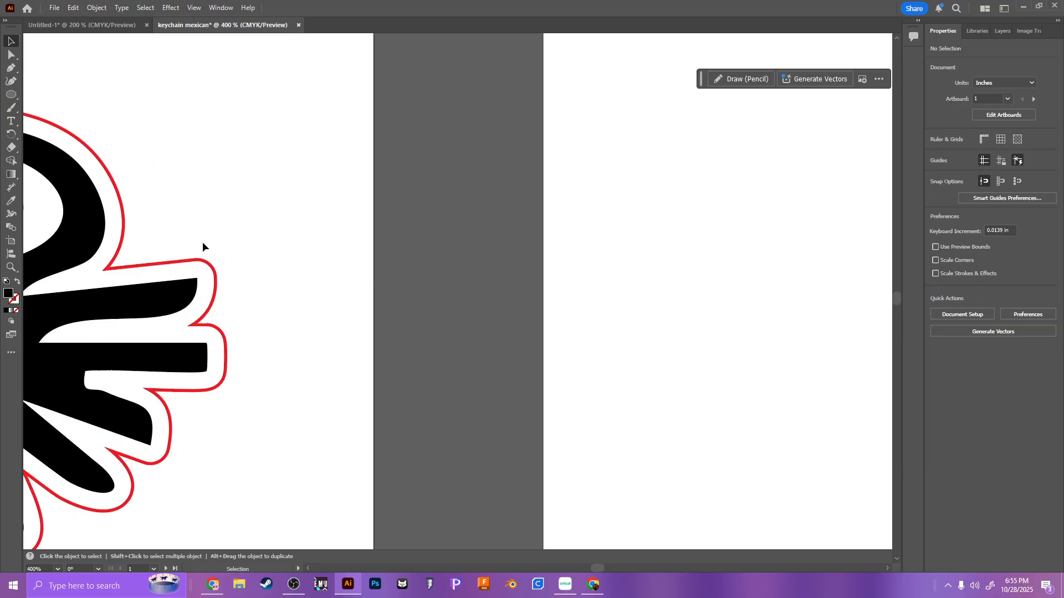
pyautogui.moveTo(204, 245); pyautogui.dragTo(677, 222)
pyautogui.doubleClick(548, 223)
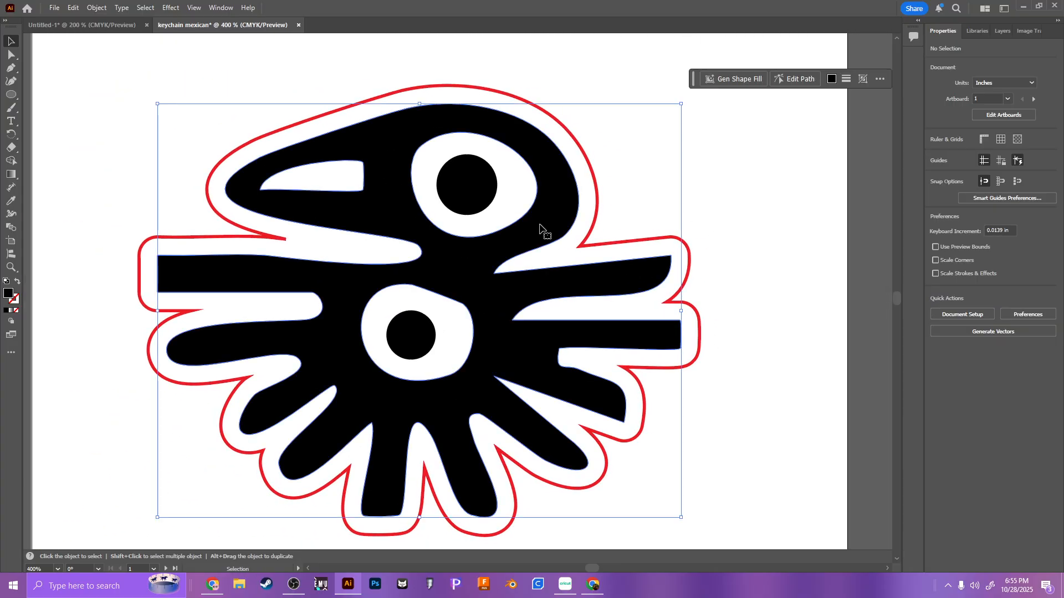
pyautogui.click(550, 222)
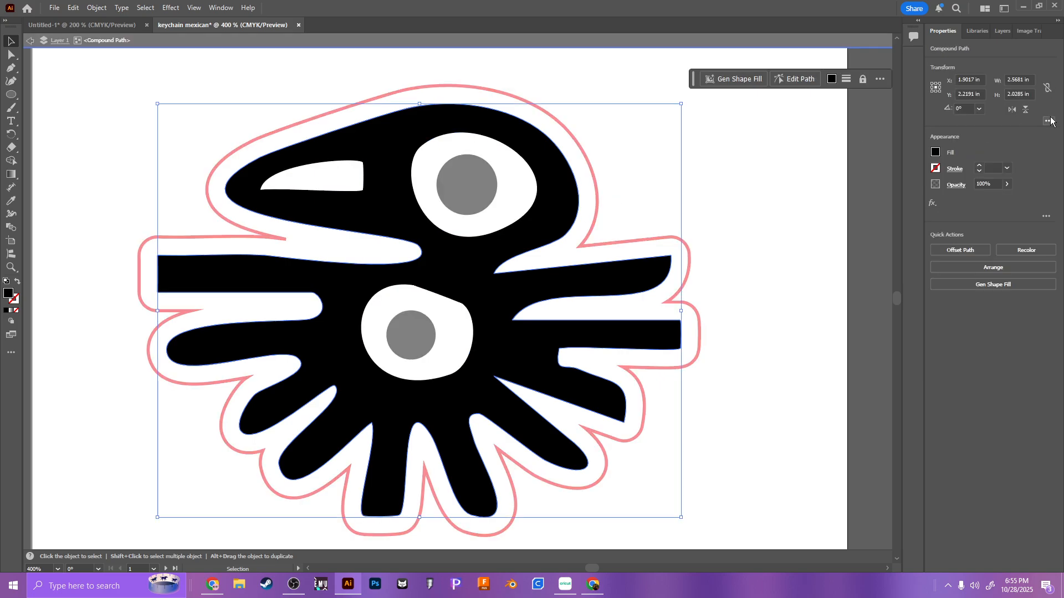
pyautogui.click(935, 168)
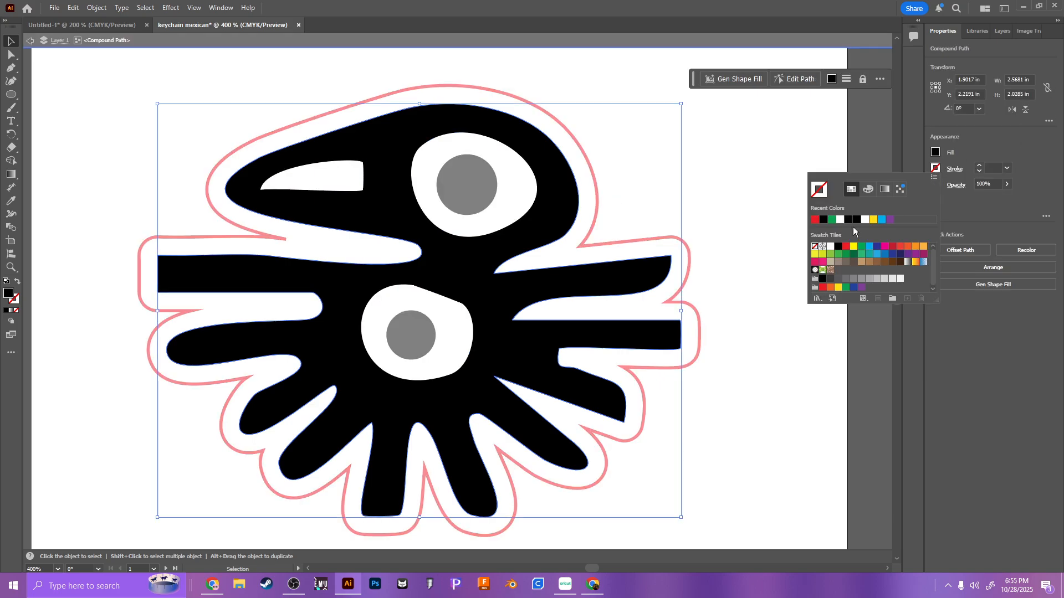
pyautogui.click(822, 287)
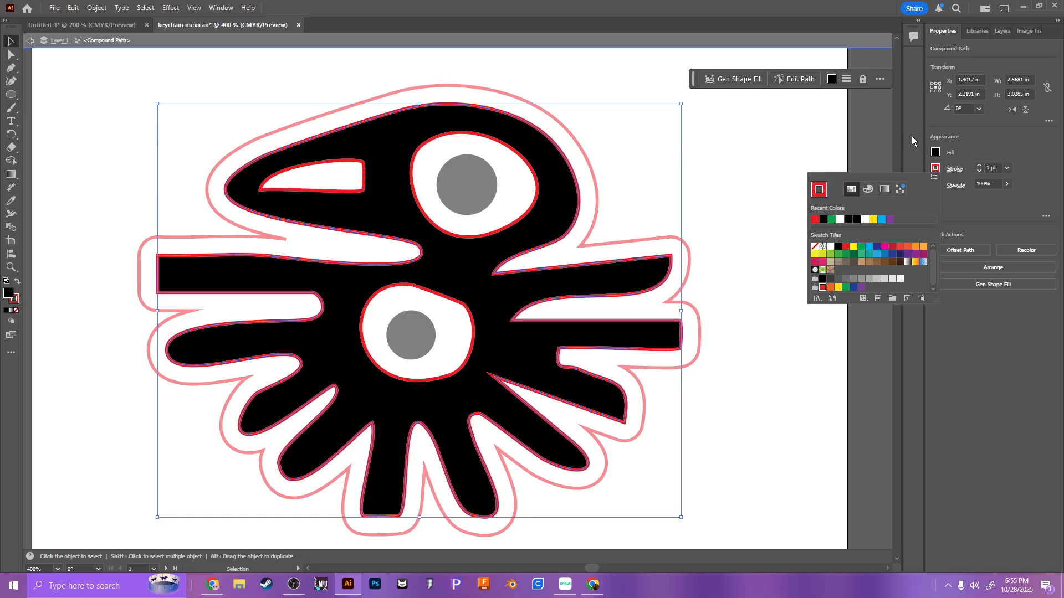
pyautogui.click(814, 246)
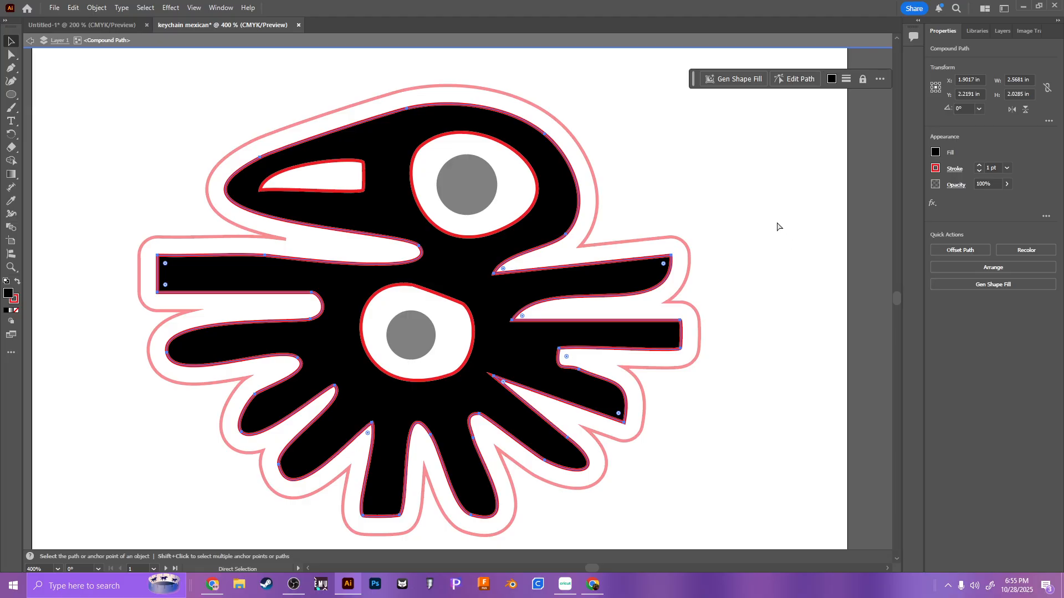
pyautogui.doubleClick(662, 185)
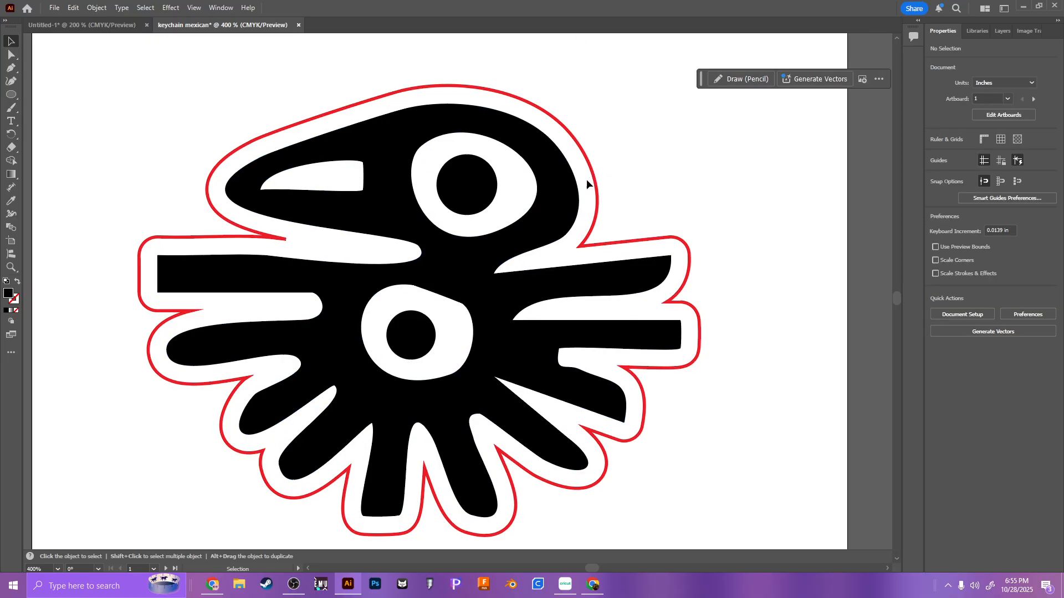
# Step: Draw a white-filled ellipse about 0.70 × 0.59 in overlapping the outline above the head, with an inner ellipse about 0.37 × 0.32 in
pyautogui.click(11, 95)
pyautogui.scroll(3, 395, 75)
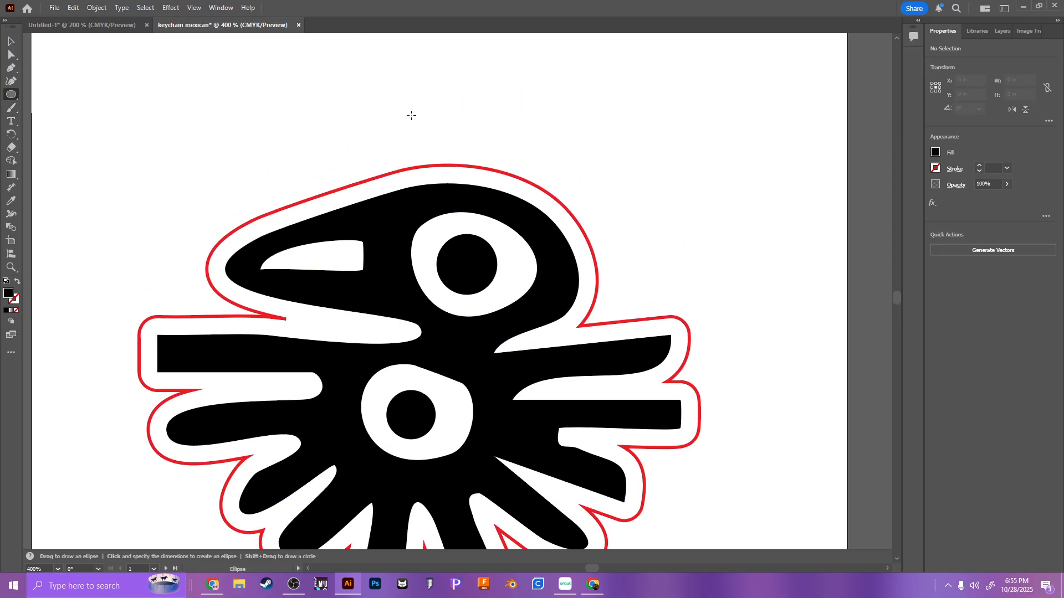
pyautogui.moveTo(352, 82); pyautogui.dragTo(495, 202)
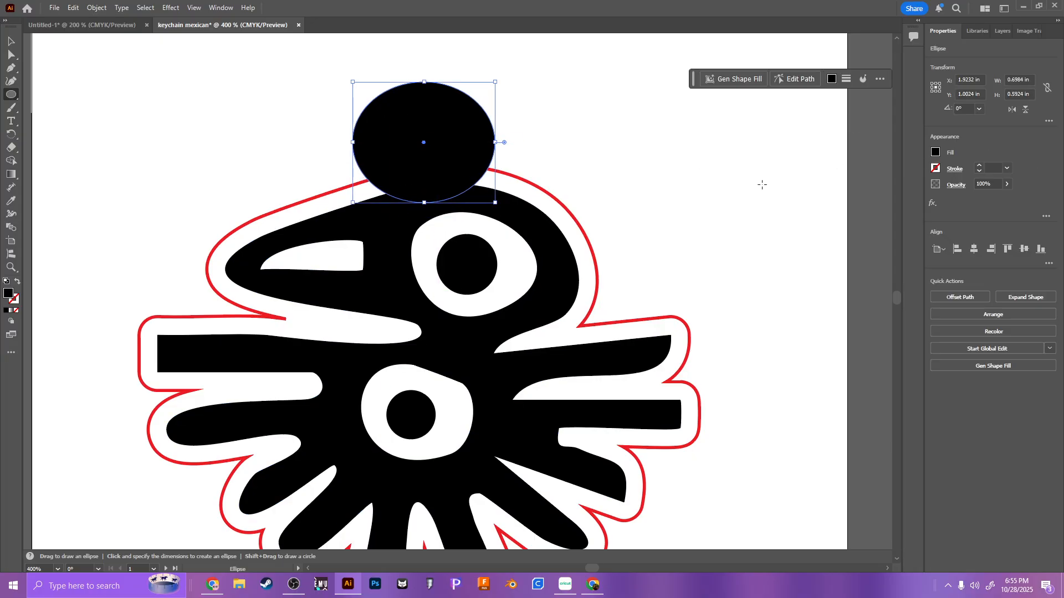
pyautogui.click(934, 153)
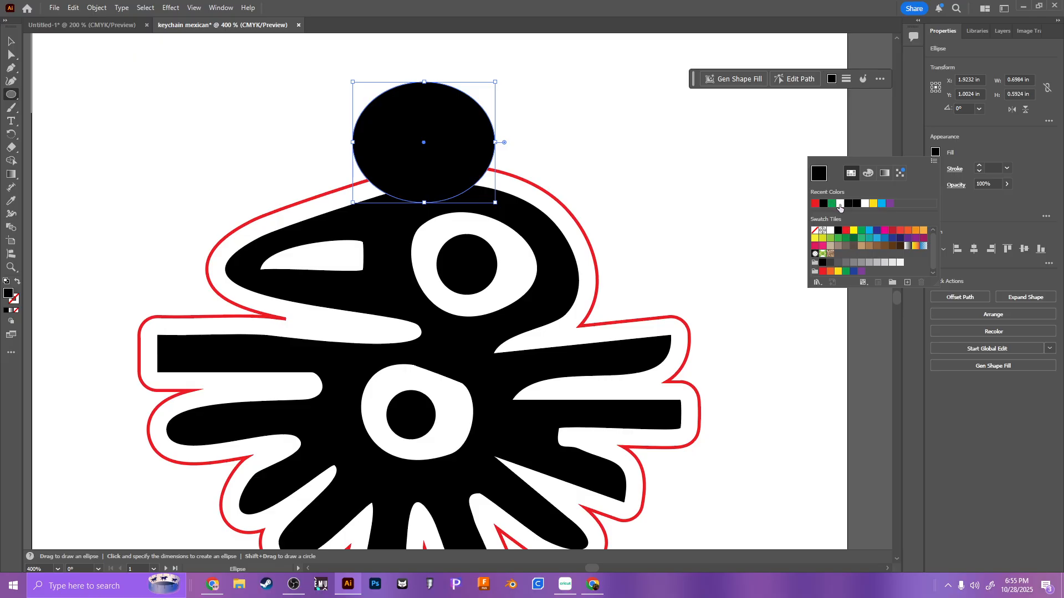
pyautogui.click(839, 204)
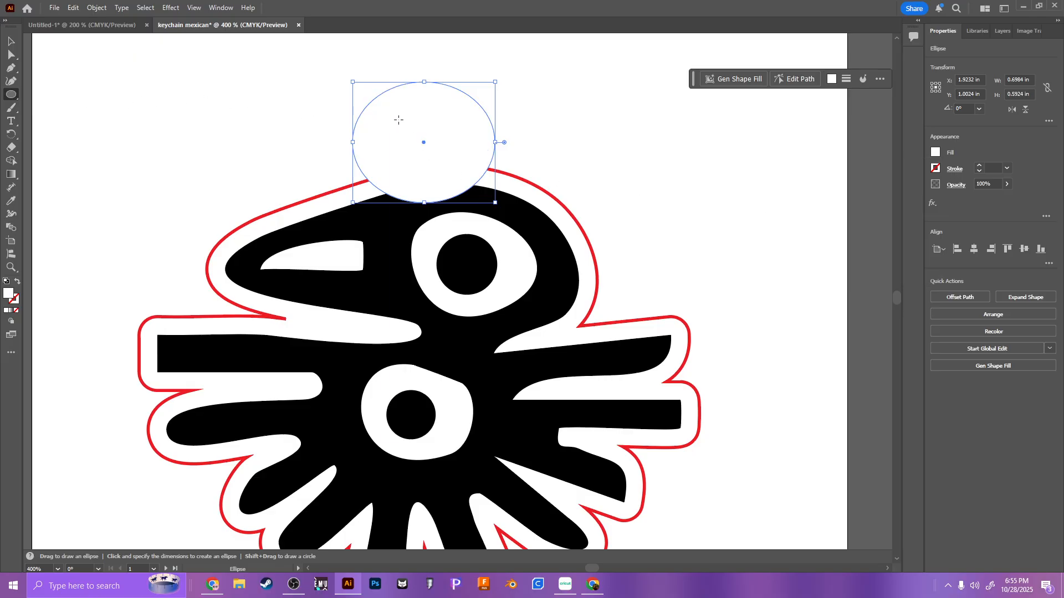
pyautogui.moveTo(386, 114); pyautogui.dragTo(464, 180)
pyautogui.press('v')
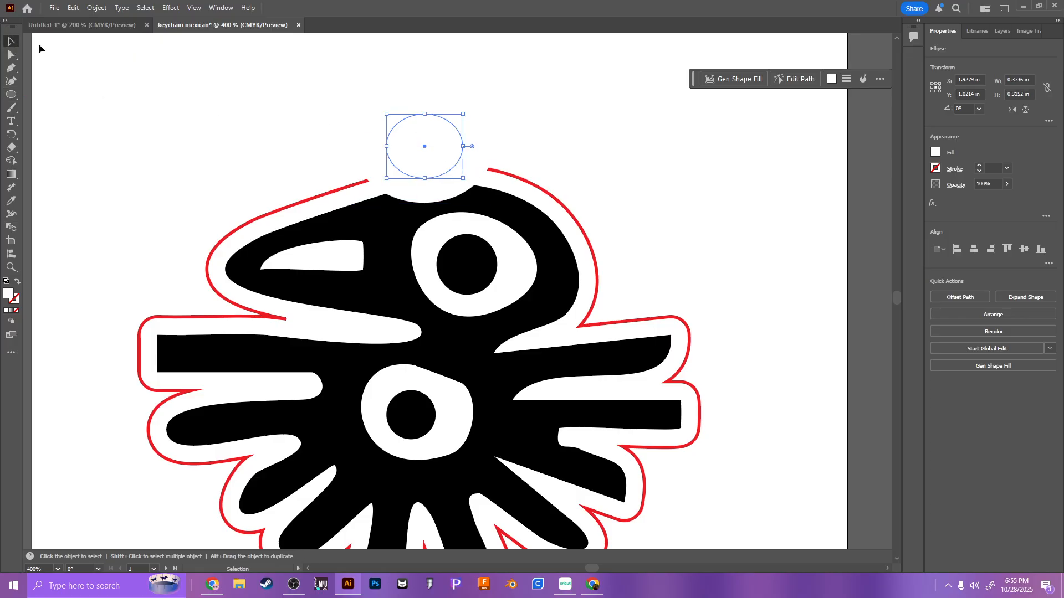
# Step: Apply a red stroke to both the outer and inner ellipses of the keychain loop
pyautogui.click(398, 98)
pyautogui.click(936, 169)
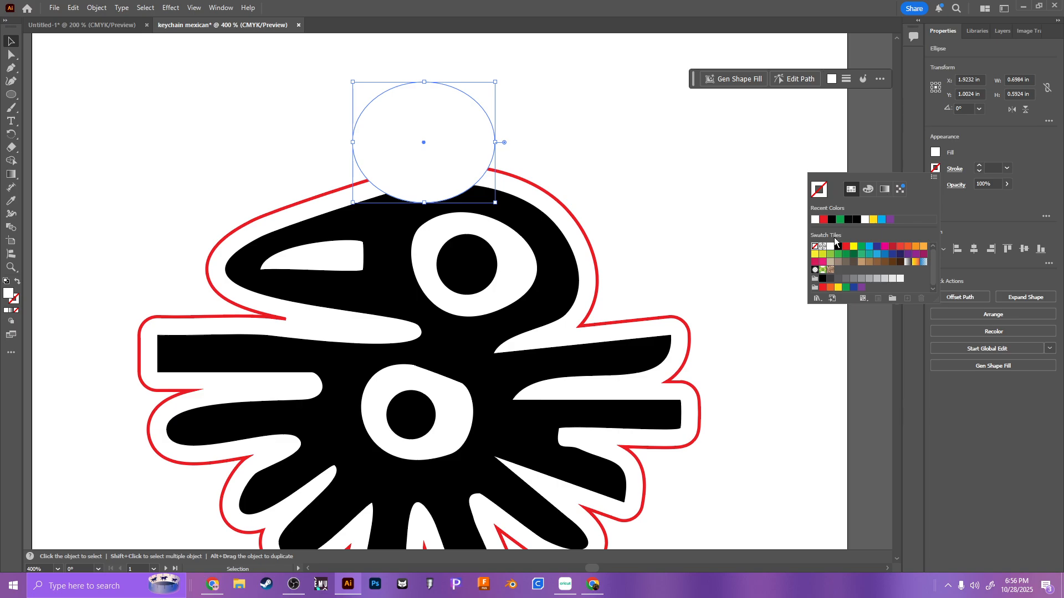
pyautogui.click(823, 287)
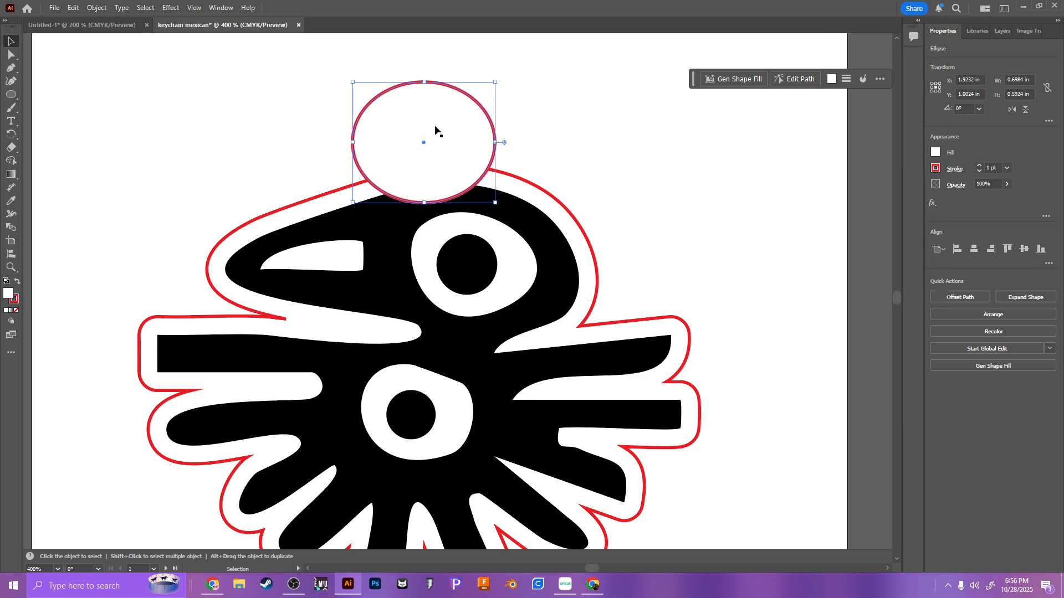
pyautogui.click(435, 131)
pyautogui.click(935, 169)
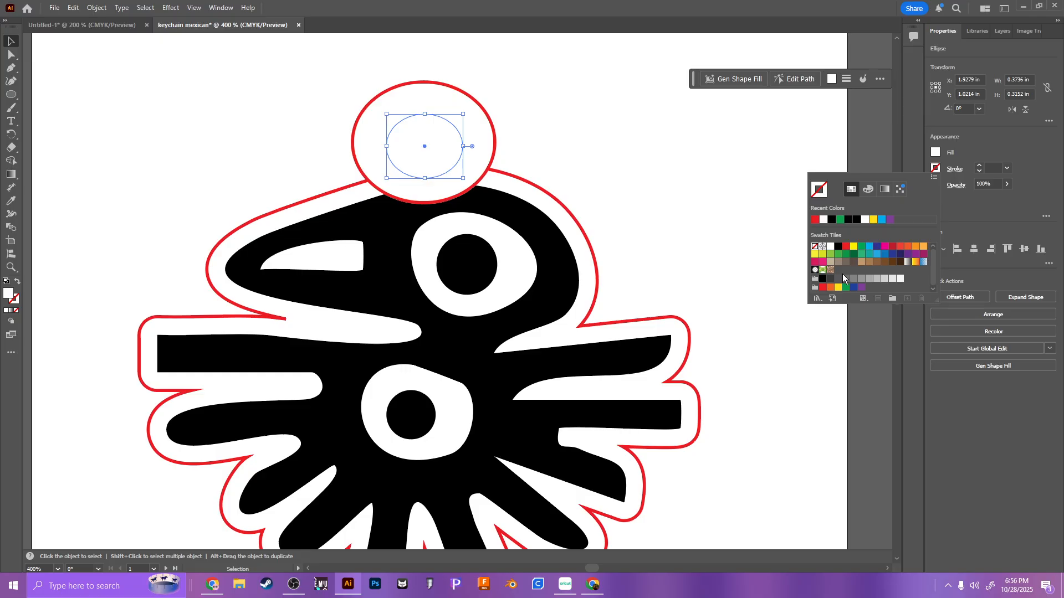
pyautogui.click(823, 288)
pyautogui.click(545, 104)
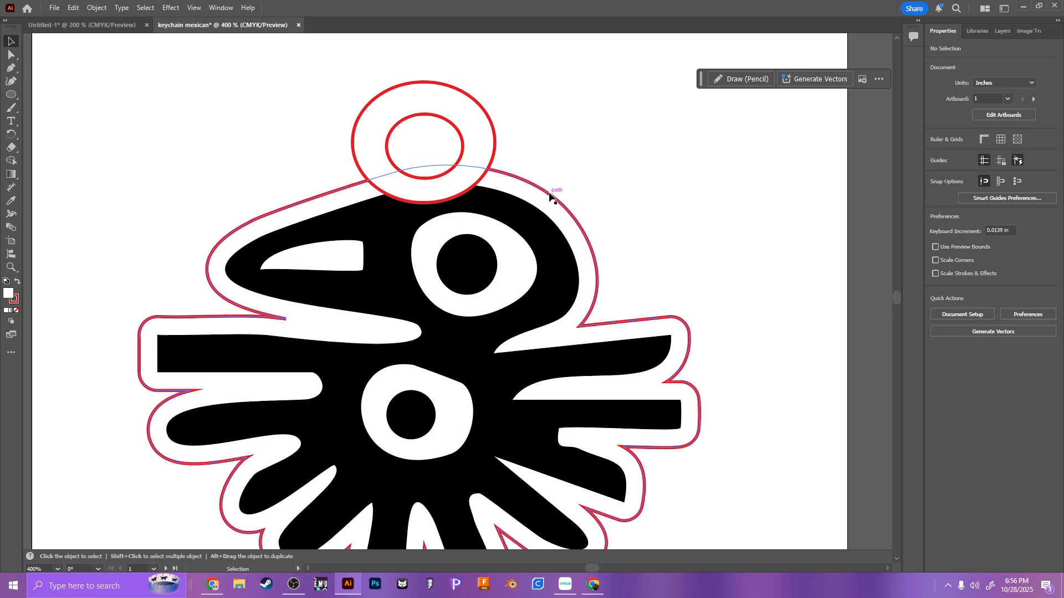
# Step: Merge the outer loop ellipse with the bird's offset outline using Shape Builder, leaving the inner ellipse as the hole
pyautogui.click(527, 176)
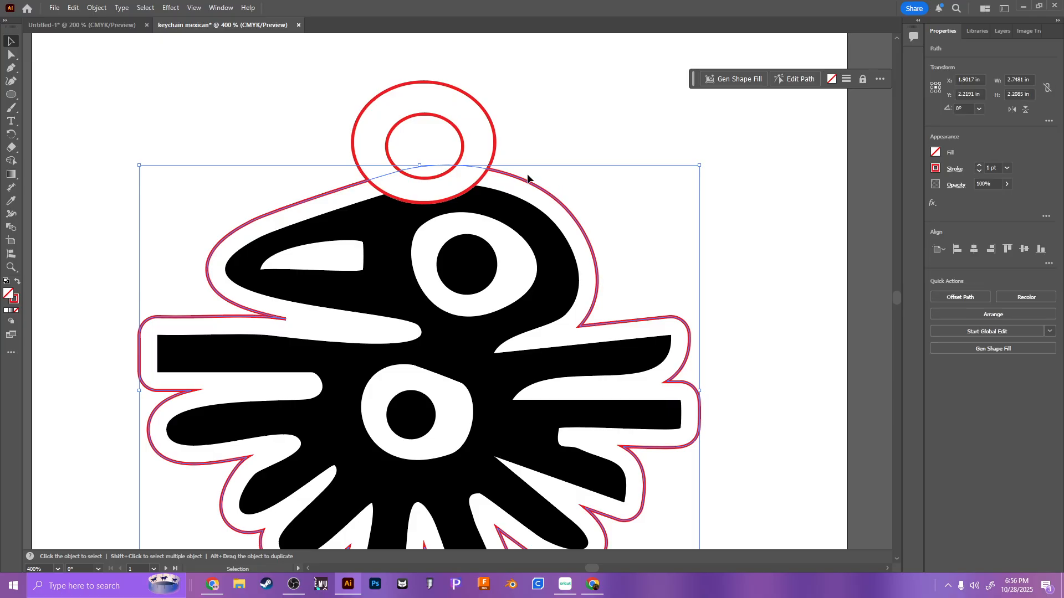
pyautogui.keyDown('shift'); pyautogui.click(494, 151); pyautogui.keyUp('shift')
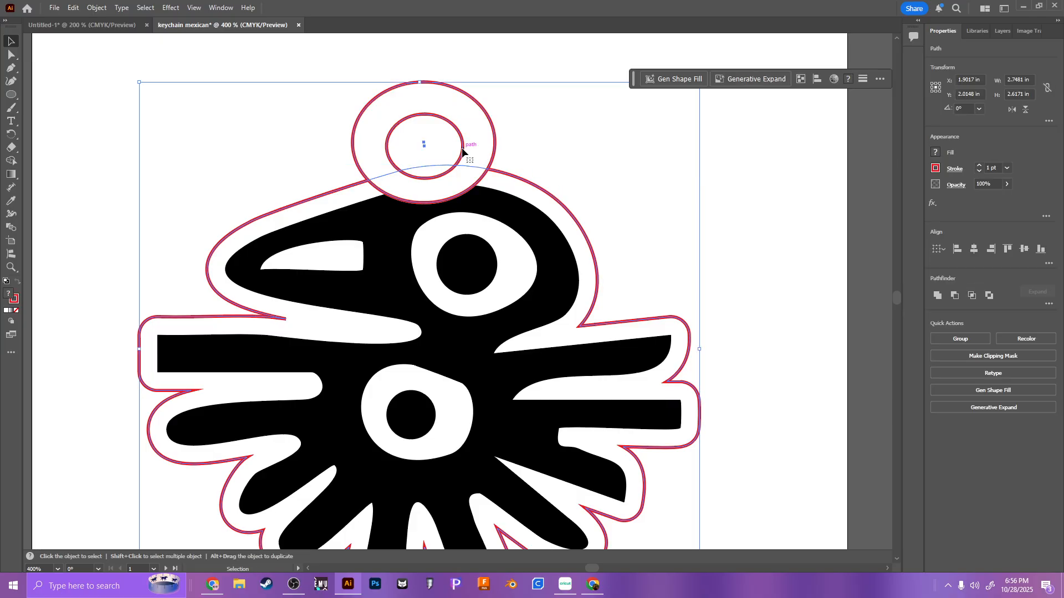
pyautogui.click(11, 164)
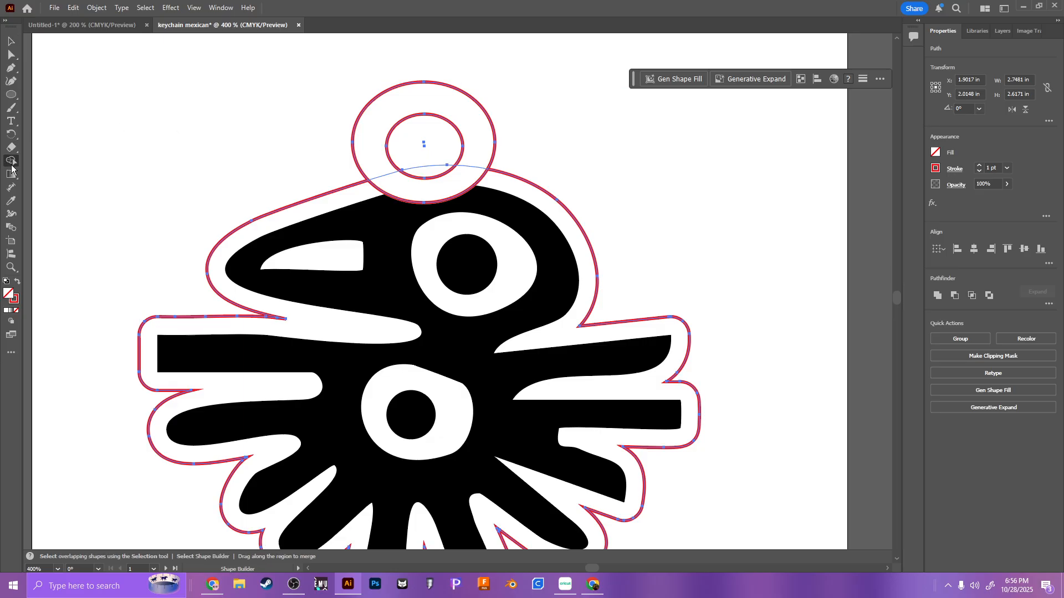
pyautogui.click(376, 195)
pyautogui.moveTo(424, 158); pyautogui.dragTo(427, 173)
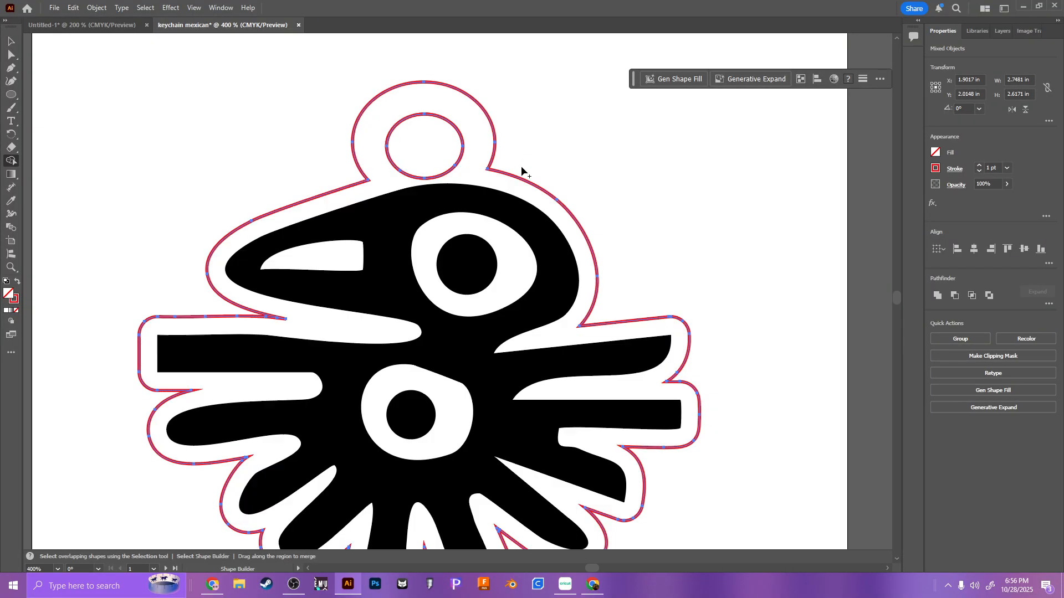
# Step: Undo the Shape Builder merge, keeping the loop's two red-stroked ellipses separate from the offset outline
pyautogui.click(11, 42)
pyautogui.hotkey('ctrl', 'z')
pyautogui.hotkey('ctrl', 'z')
pyautogui.hotkey('ctrl', 'z')
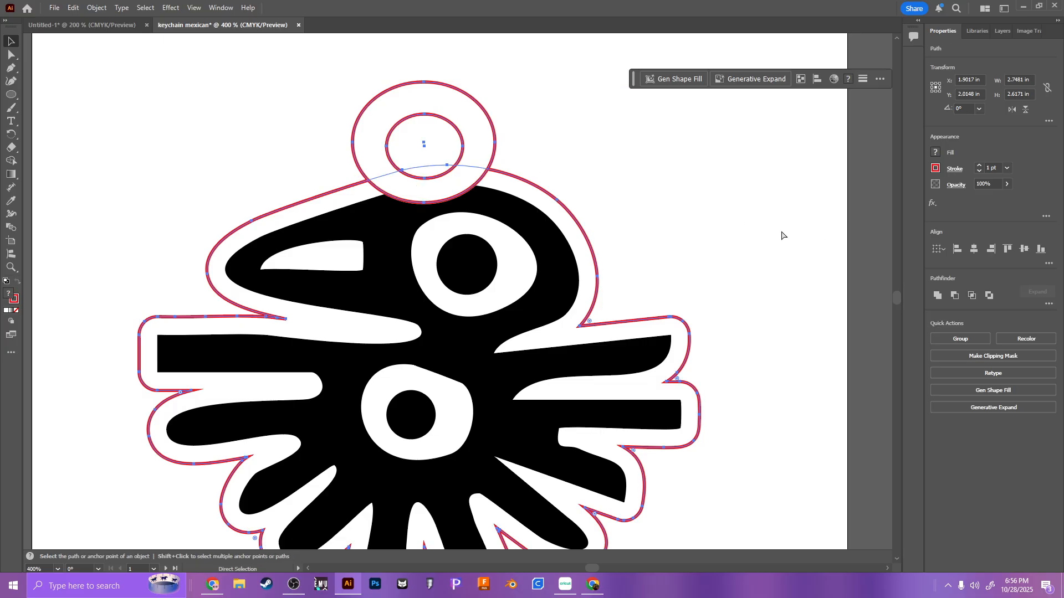
pyautogui.hotkey('ctrl', 'z')
pyautogui.hotkey('ctrl', 'z')
pyautogui.hotkey('ctrl', 'z')
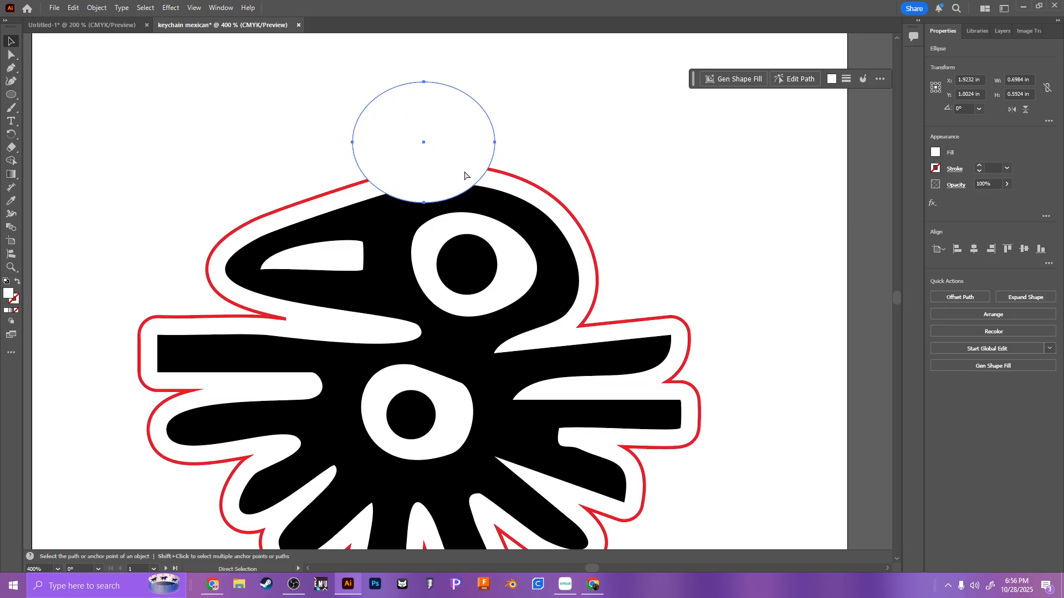
pyautogui.hotkey('ctrl', 'shift', 'z')
pyautogui.hotkey('ctrl', 'shift', 'z')
# Step: Select all the artwork and merge the loop ellipse with the offset outline band using Shape Builder
pyautogui.press('v')
pyautogui.hotkey('ctrl', 'a')
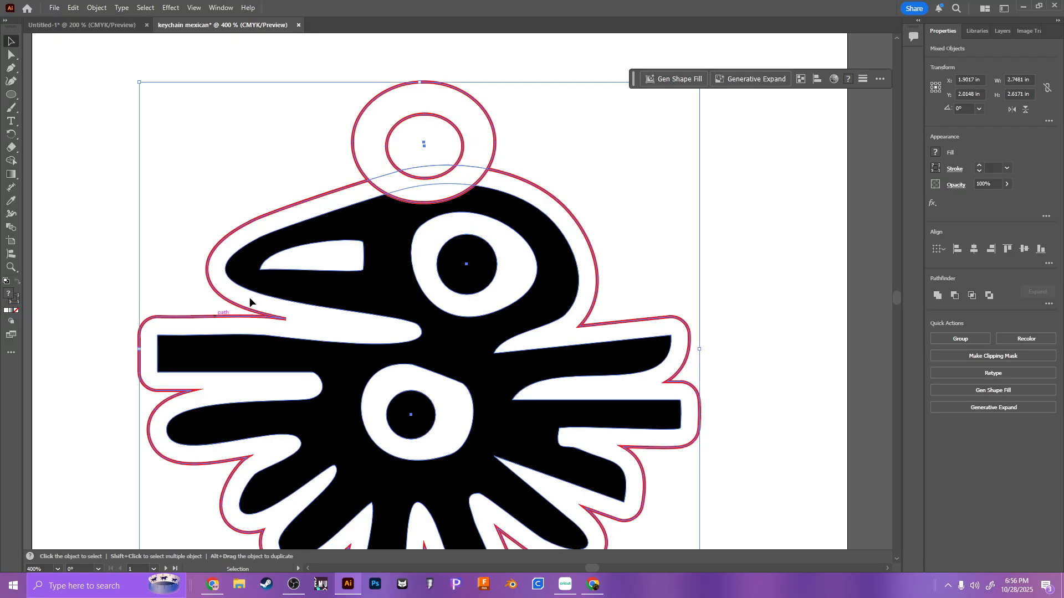
pyautogui.click(11, 161)
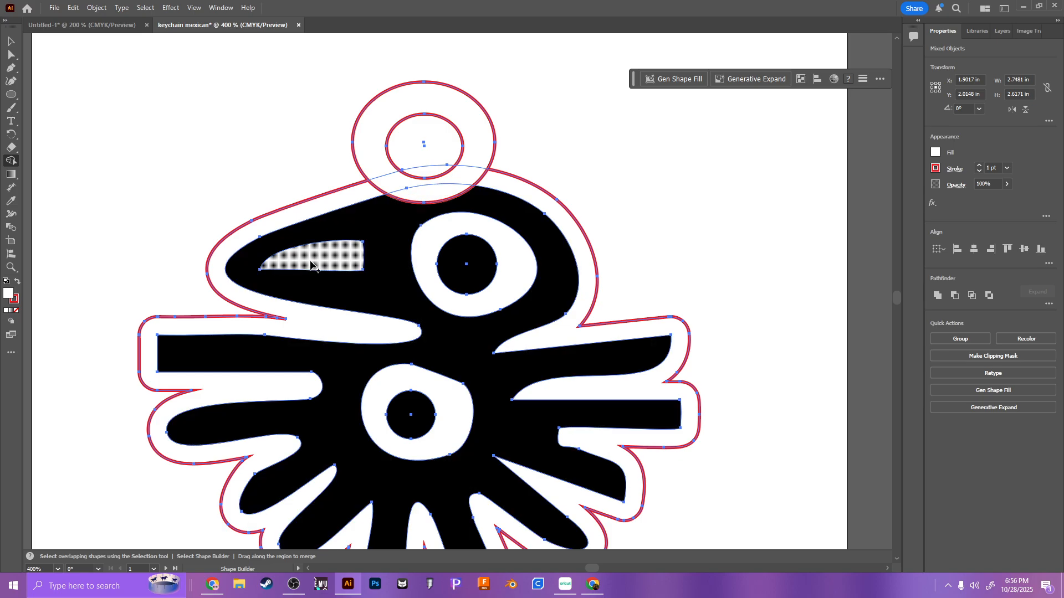
pyautogui.moveTo(357, 196)
pyautogui.mouseDown()
pyautogui.moveTo(419, 189)
pyautogui.moveTo(379, 166)
pyautogui.moveTo(413, 193)
pyautogui.mouseUp()
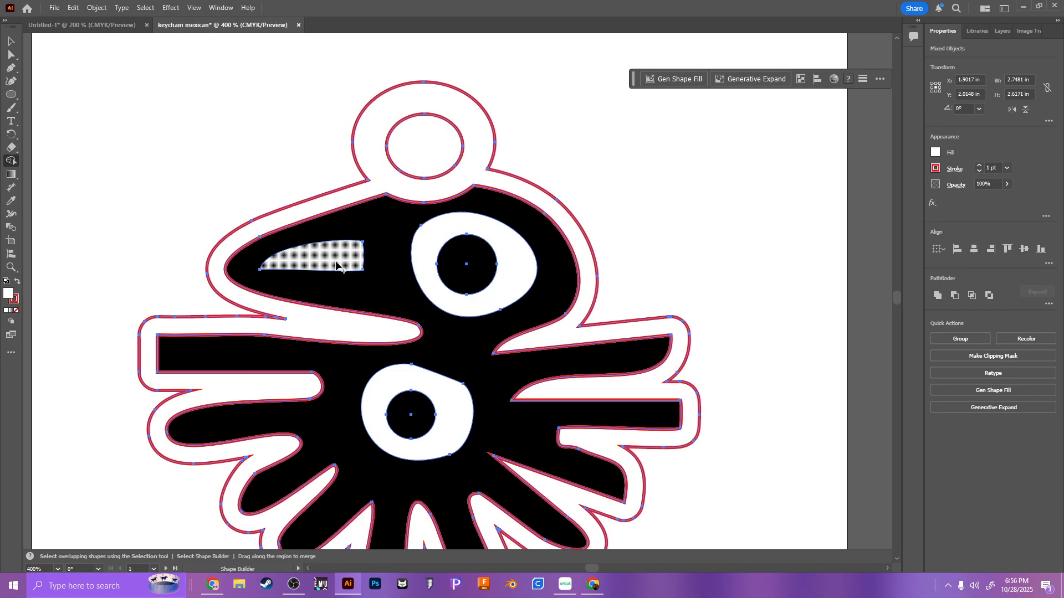
# Step: Undo the all-artwork Shape Builder merge, restoring the separate red-stroked loop ellipses and the bird's offset outline
pyautogui.click(10, 41)
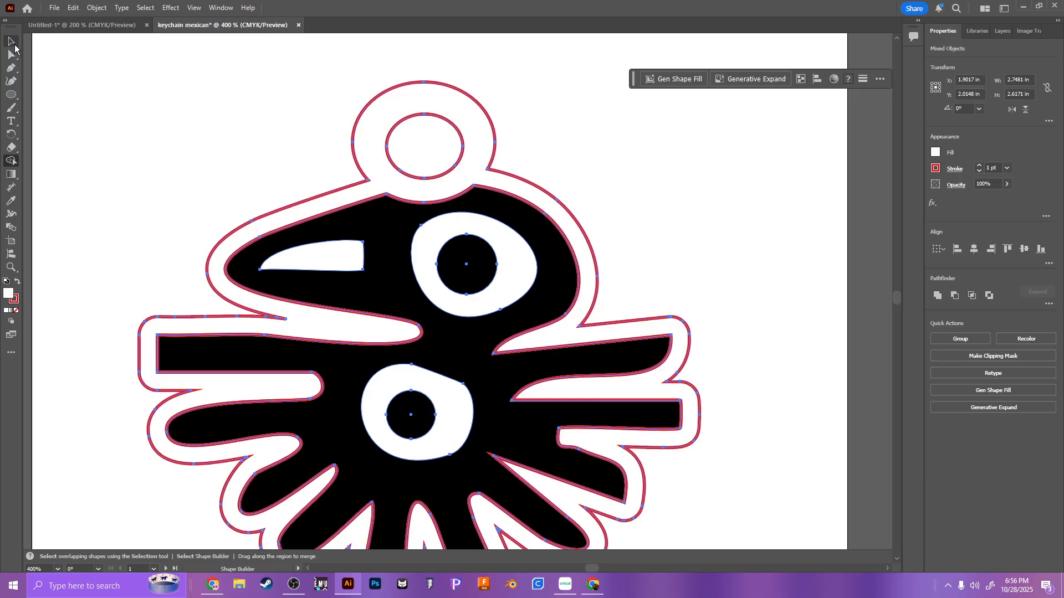
pyautogui.click(88, 109)
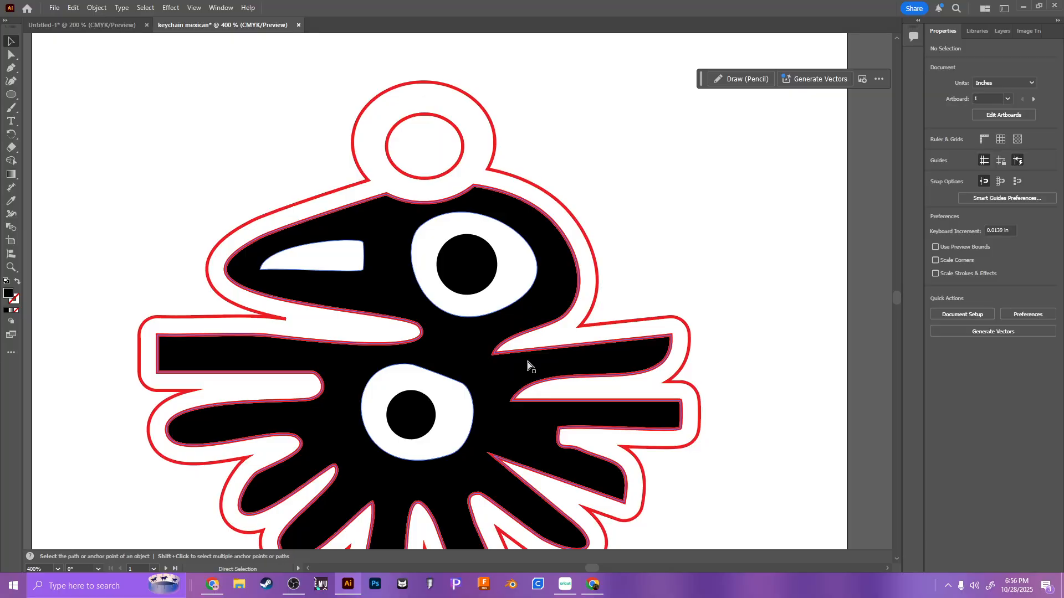
pyautogui.hotkey('ctrl', 'z')
pyautogui.hotkey('ctrl', 'z')
pyautogui.hotkey('ctrl', 'z')
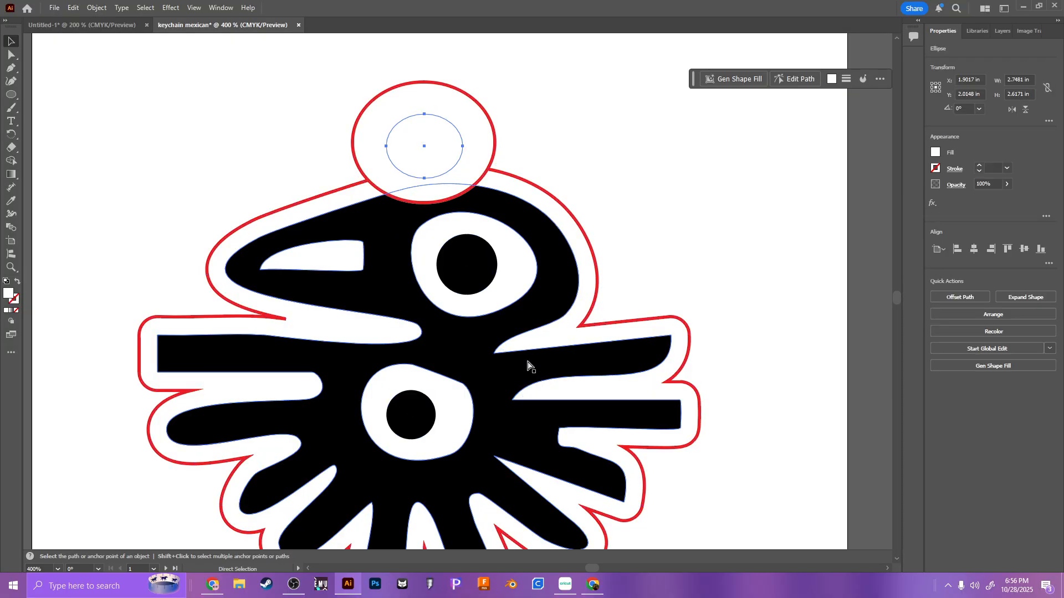
pyautogui.click(596, 102)
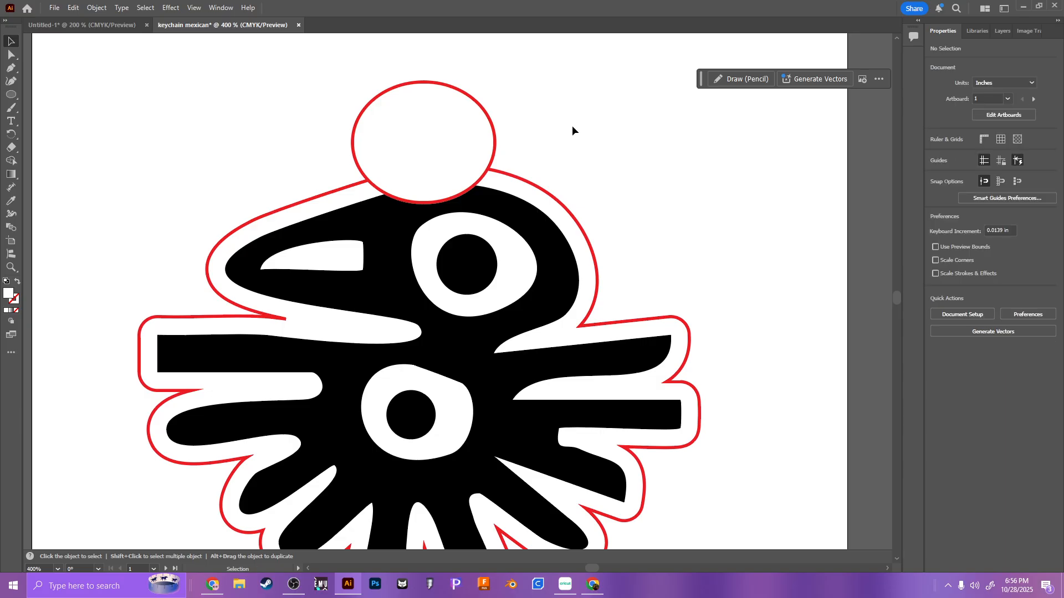
pyautogui.hotkey('ctrl', 'shift', 'z')
# Step: Select only the two loop ellipses and the offset outline, and merge the outer loop into the outline with Shape Builder
pyautogui.click(558, 137)
pyautogui.click(456, 166)
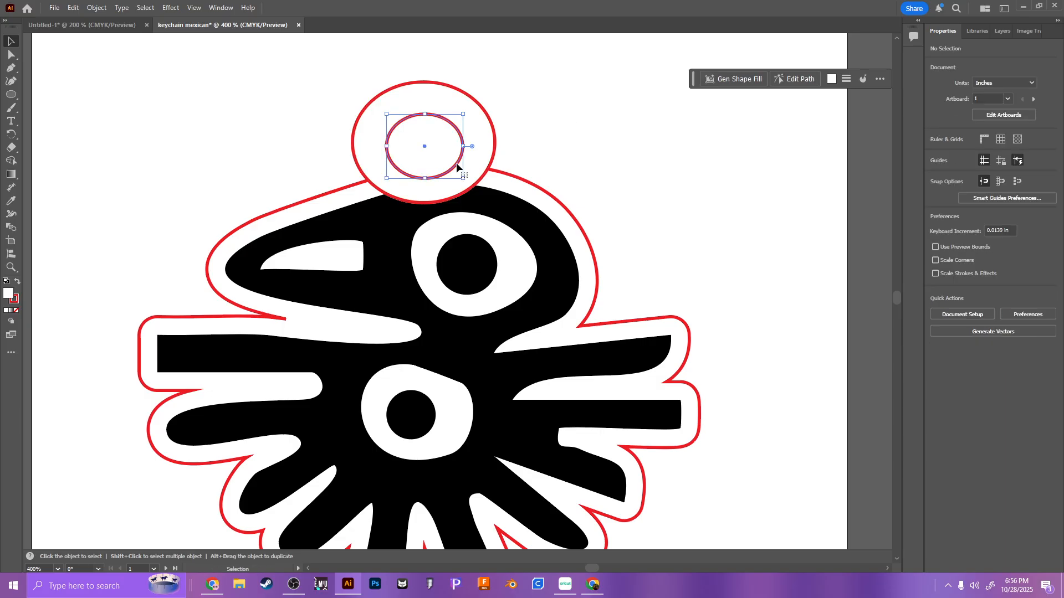
pyautogui.keyDown('shift'); pyautogui.click(491, 165); pyautogui.keyUp('shift')
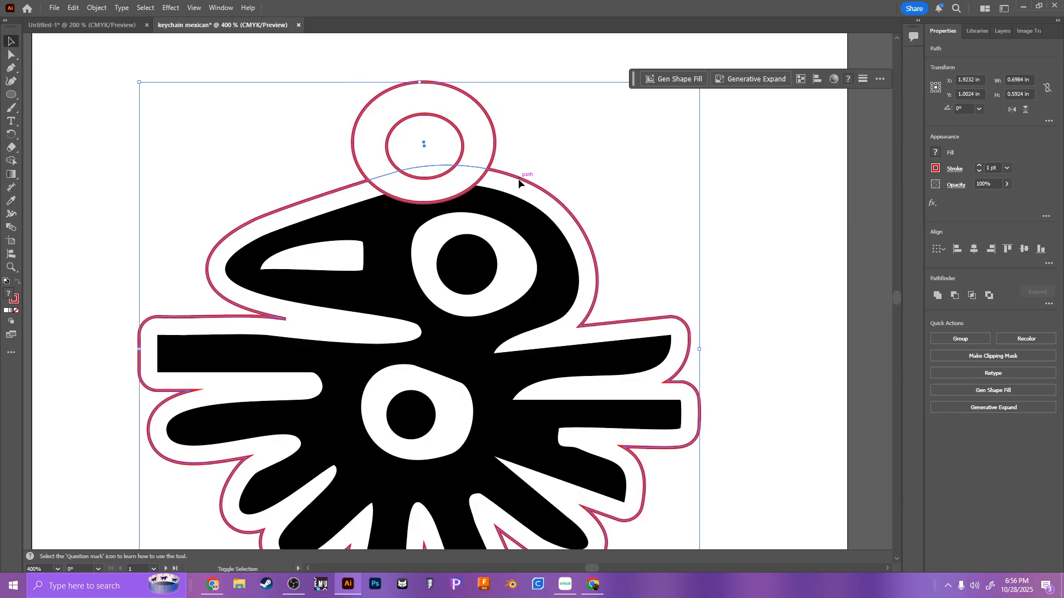
pyautogui.click(14, 164)
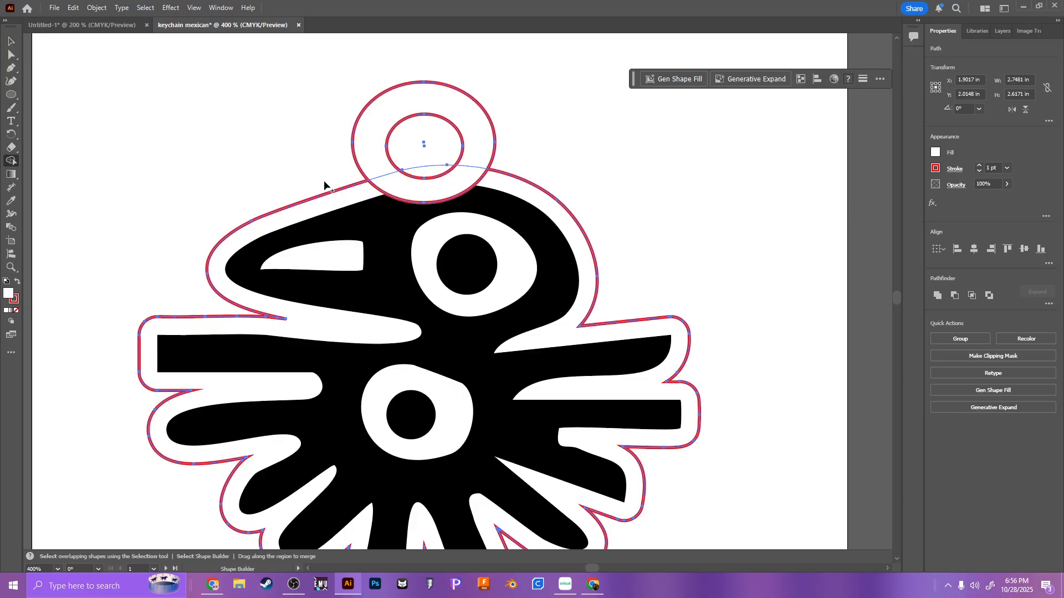
pyautogui.moveTo(363, 200)
pyautogui.mouseDown()
pyautogui.moveTo(388, 181)
pyautogui.moveTo(379, 156)
pyautogui.mouseUp()
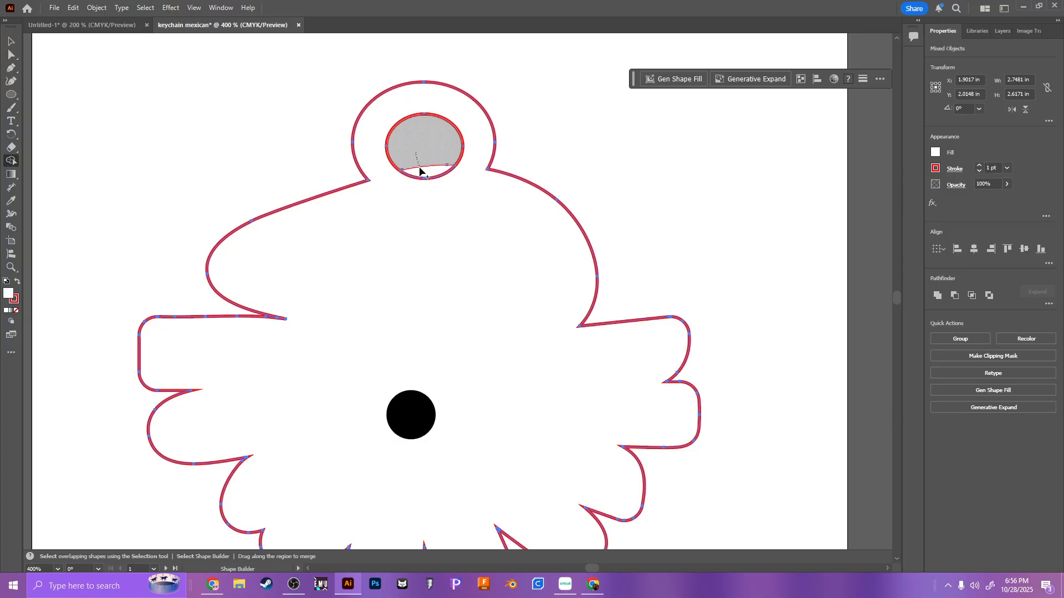
# Step: Set the merged outline and loop hole to no fill, then deselect the artwork
pyautogui.click(935, 153)
pyautogui.click(814, 230)
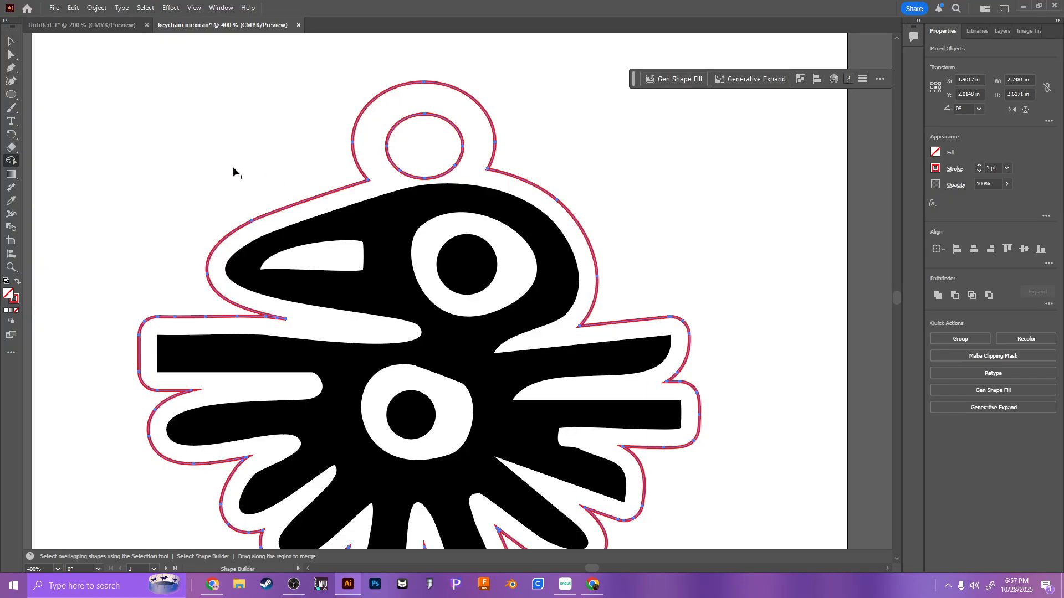
pyautogui.click(10, 43)
pyautogui.click(85, 130)
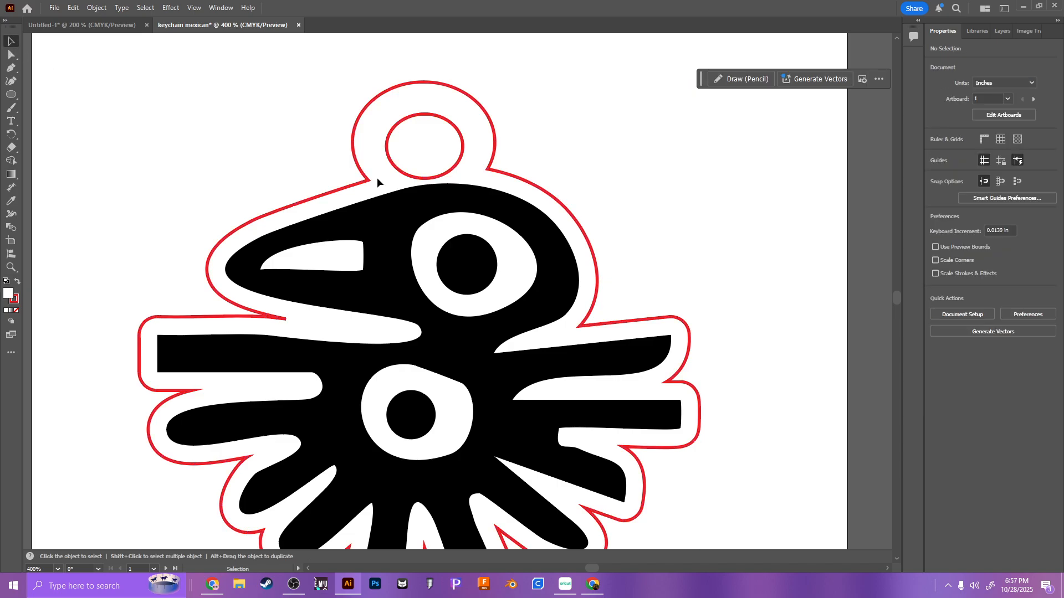
# Step: Duplicate the ungrouped black bird shapes from the first artboard onto the empty second artboard
pyautogui.hotkey('ctrl', '-')
pyautogui.hotkey('ctrl', '-')
pyautogui.hotkey('ctrl', '-')
pyautogui.moveTo(660, 277); pyautogui.dragTo(476, 251)
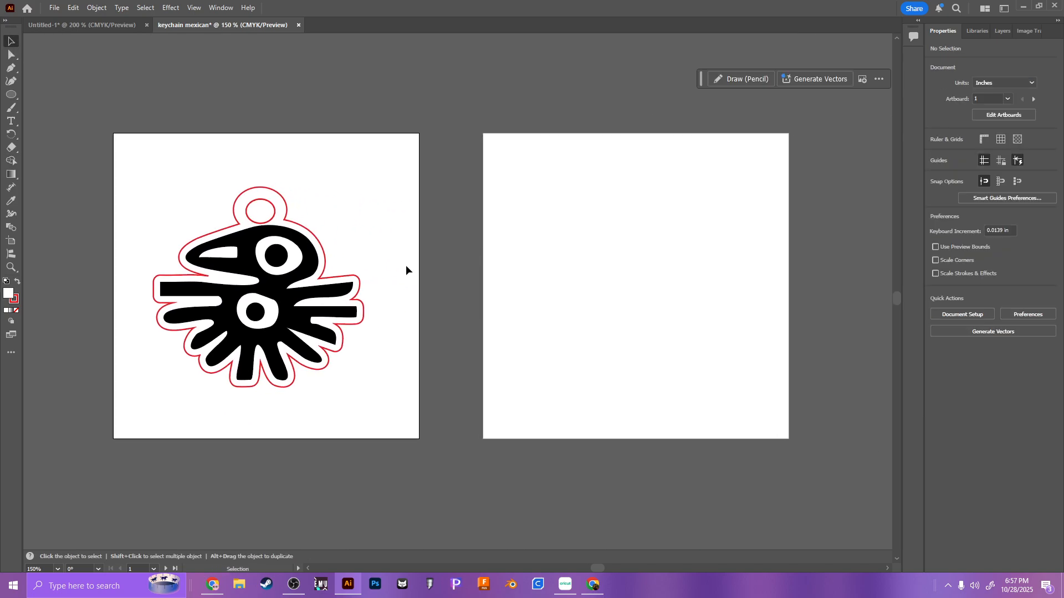
pyautogui.click(254, 311)
pyautogui.keyDown('shift'); pyautogui.click(280, 259); pyautogui.keyUp('shift')
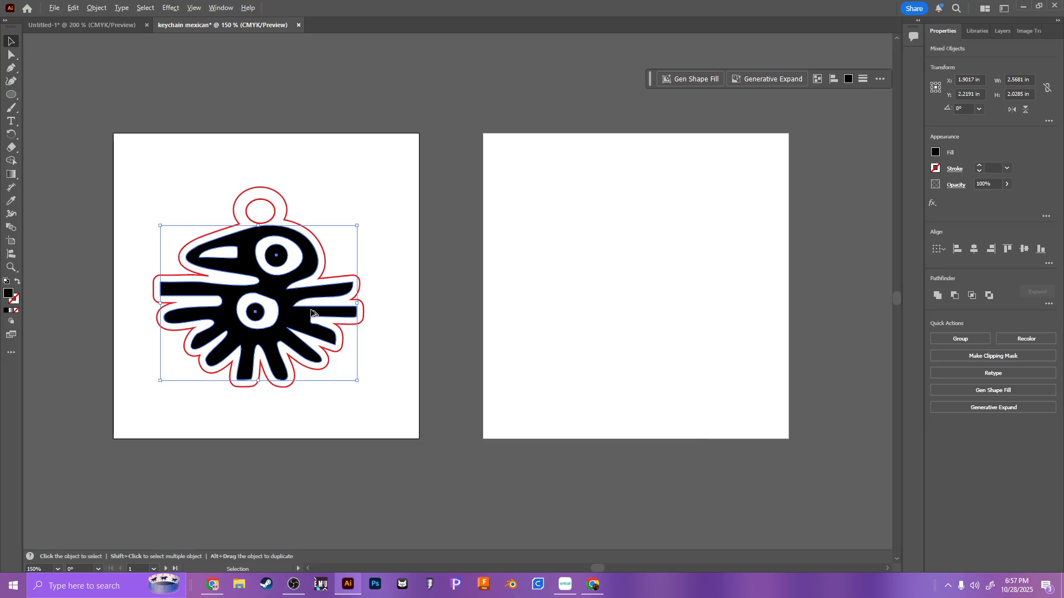
pyautogui.moveTo(285, 300); pyautogui.dragTo(675, 287)
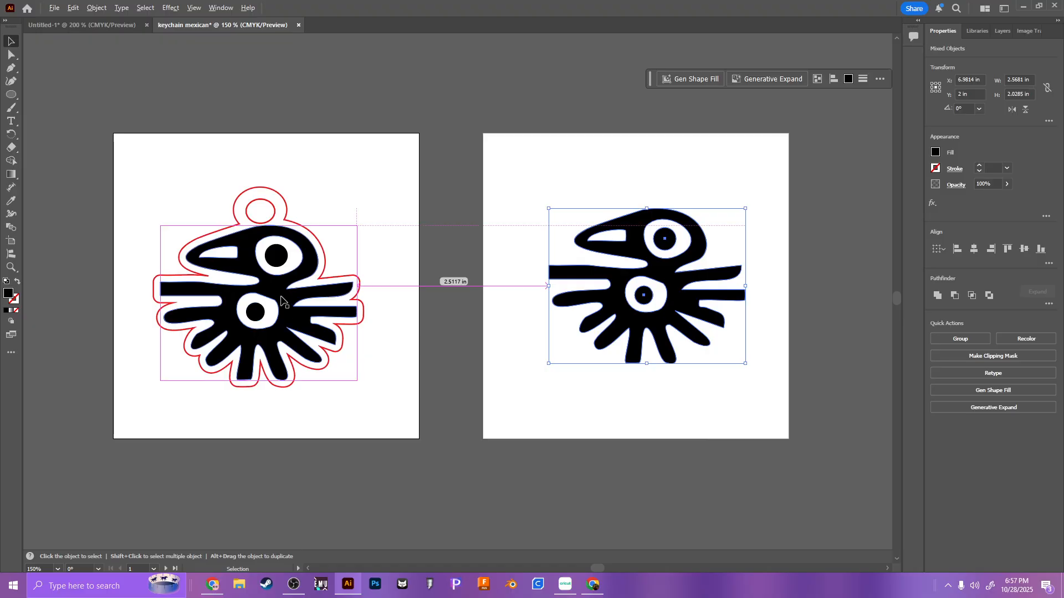
# Step: Delete the stray and duplicate bird shapes on and around the second artboard
pyautogui.moveTo(279, 298); pyautogui.dragTo(593, 108)
pyautogui.moveTo(258, 249); pyautogui.dragTo(538, 486)
pyautogui.press('Delete')
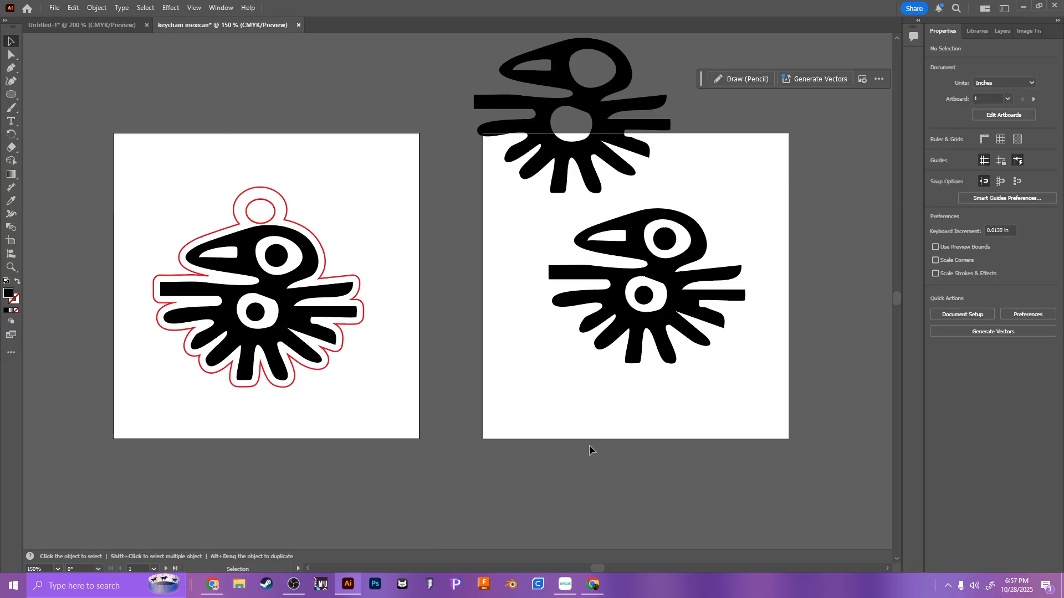
pyautogui.click(581, 177)
pyautogui.press('Delete')
pyautogui.moveTo(574, 193); pyautogui.dragTo(548, 260)
pyautogui.press('Delete')
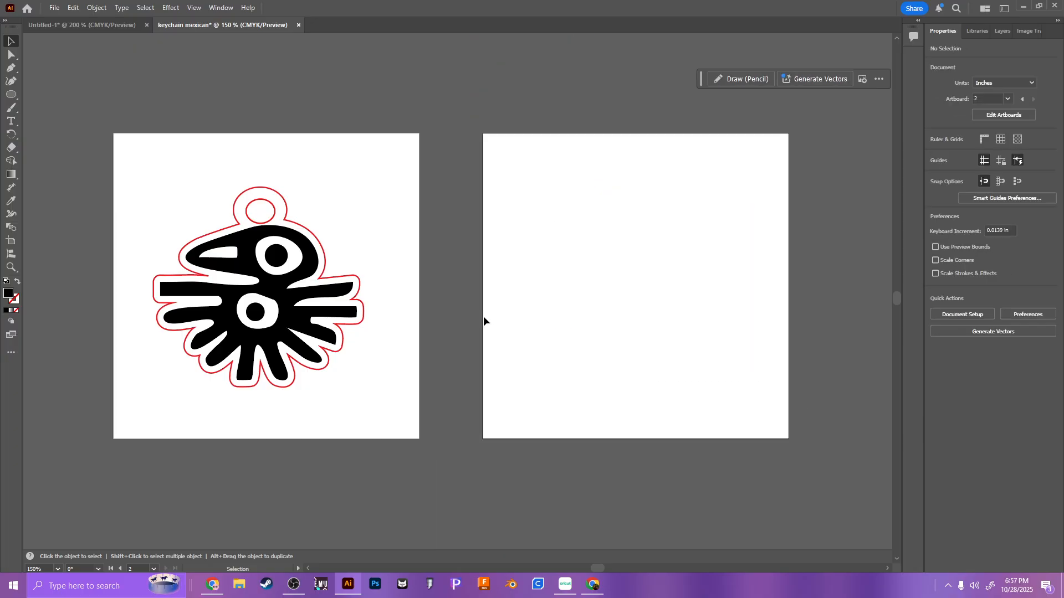
# Step: Group the black bird shapes without the red outline and place a copy of the group on the second artboard
pyautogui.click(271, 318)
pyautogui.keyDown('shift'); pyautogui.click(278, 264); pyautogui.keyUp('shift')
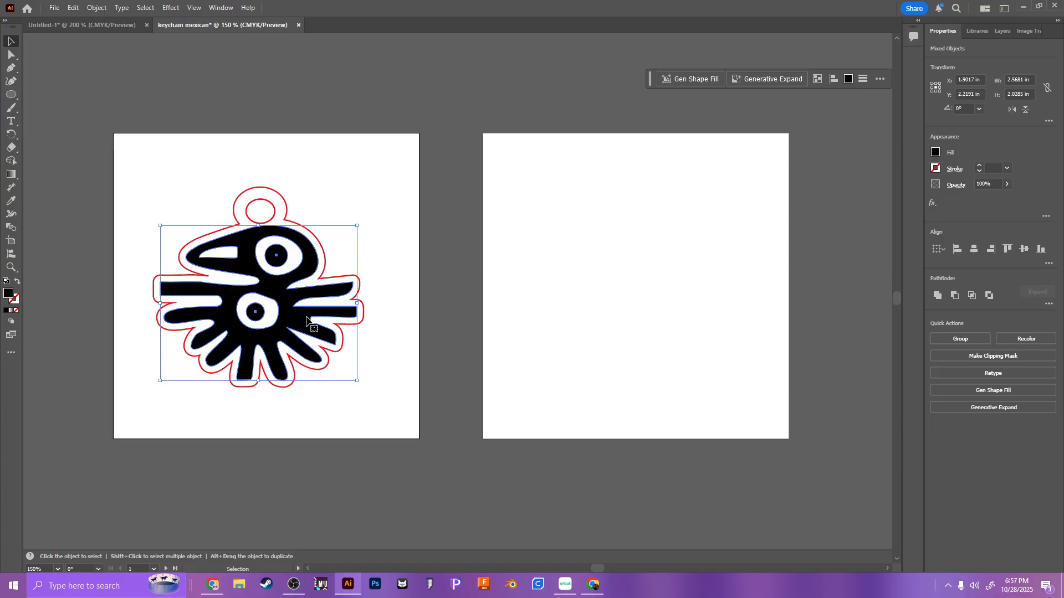
pyautogui.click(948, 336)
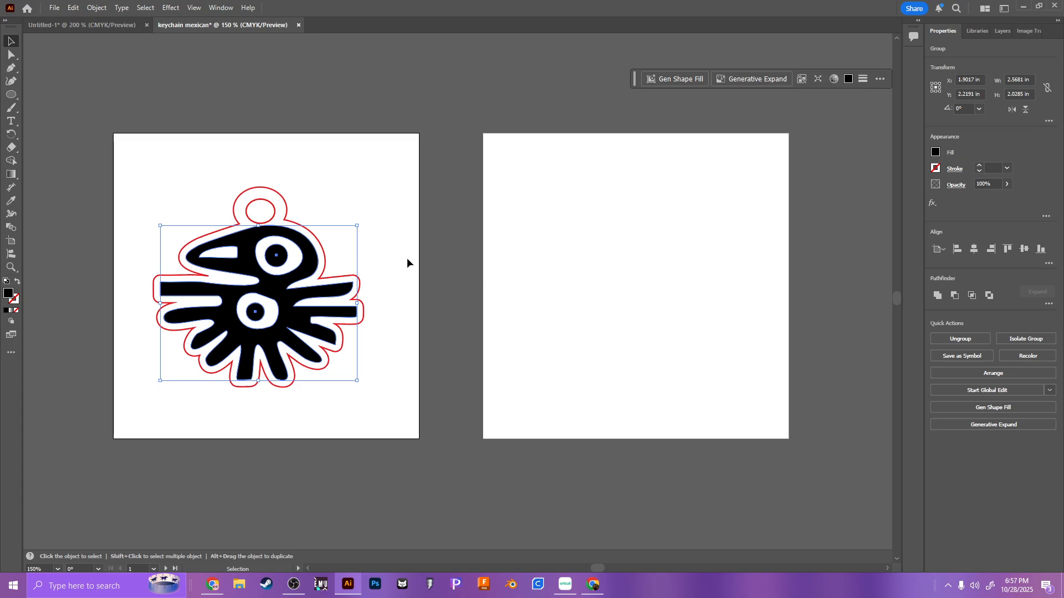
pyautogui.press('a')
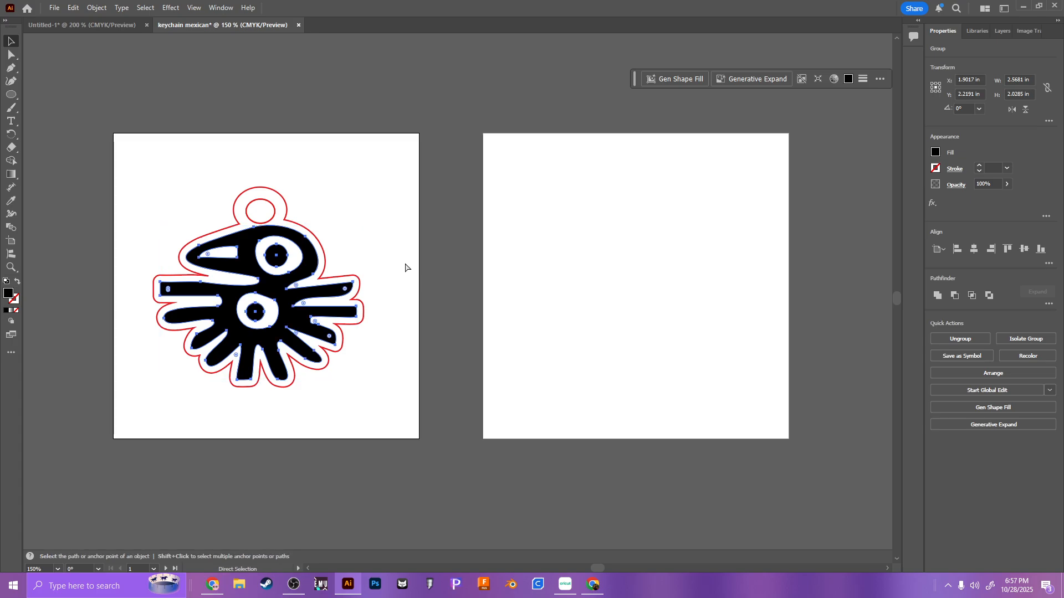
pyautogui.hotkey('ctrl', 'v')
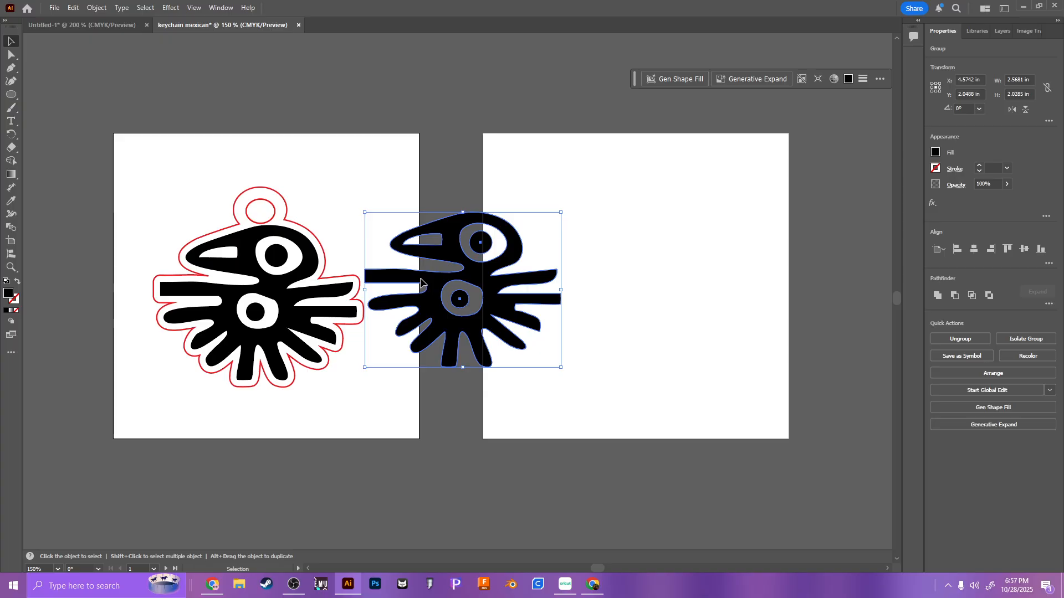
pyautogui.moveTo(418, 281); pyautogui.dragTo(595, 297)
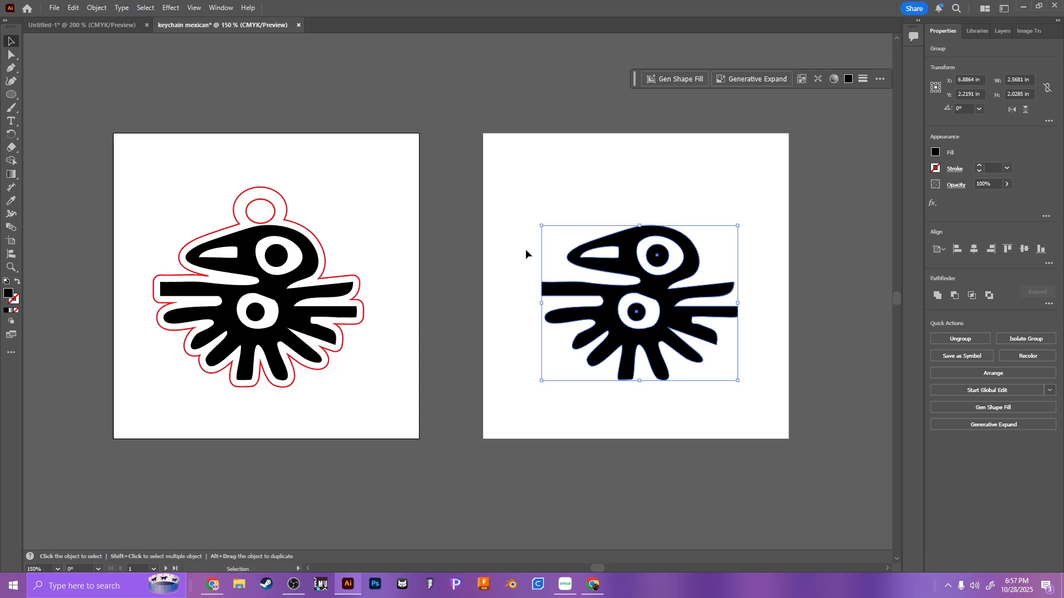
pyautogui.click(490, 264)
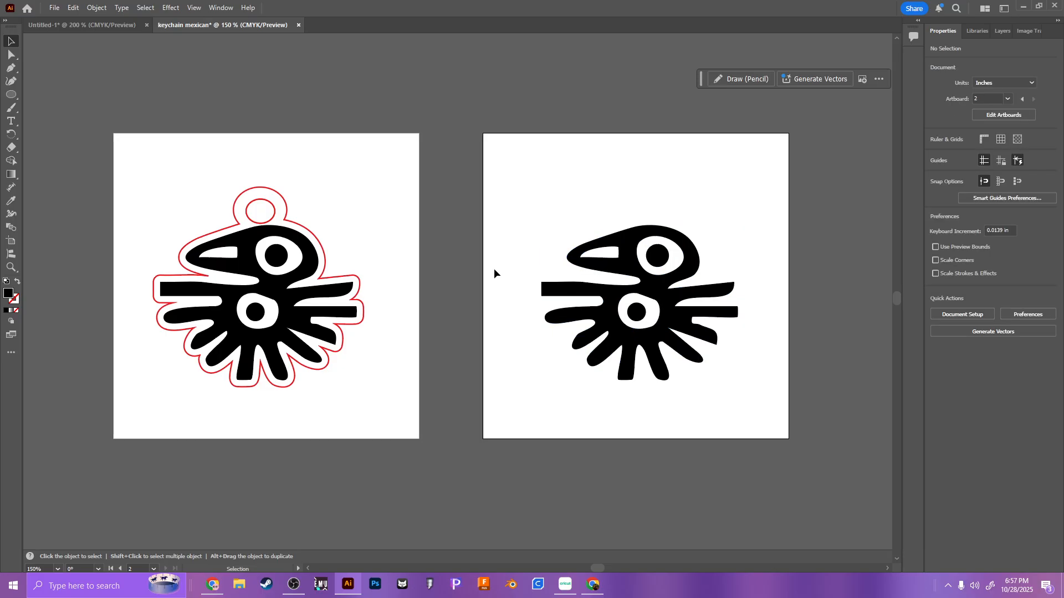
# Step: Set up an Export As to SVG in Downloads using artboards, limited to a range
pyautogui.click(59, 6)
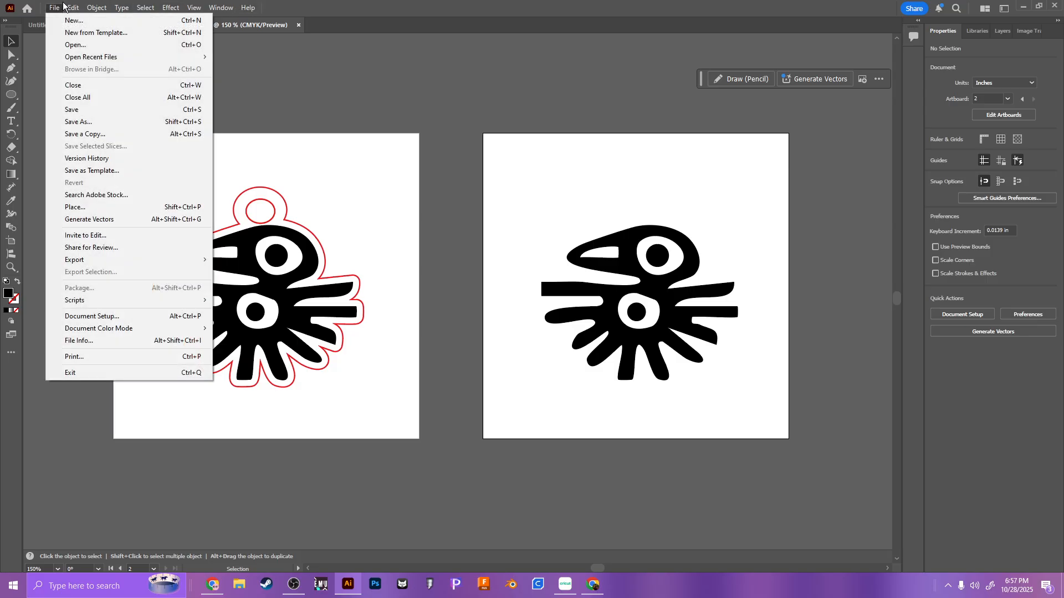
pyautogui.moveTo(178, 259)
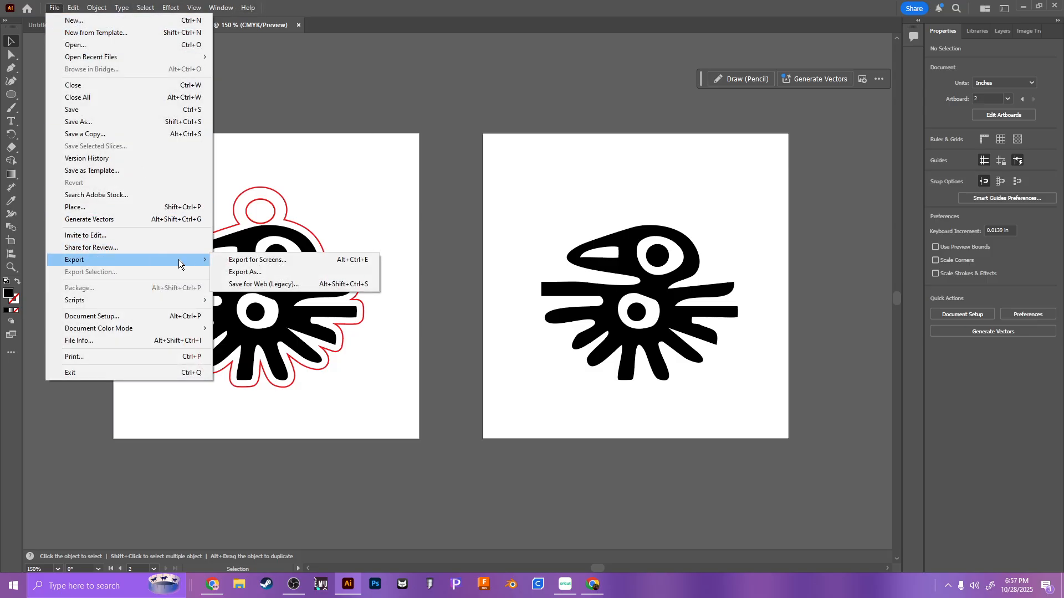
pyautogui.click(243, 271)
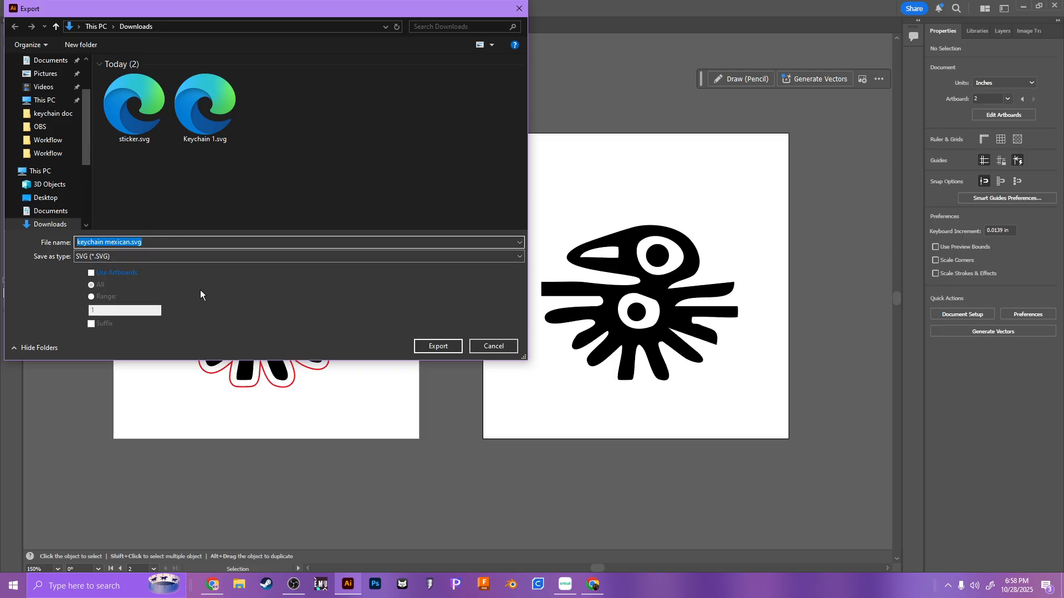
pyautogui.click(126, 274)
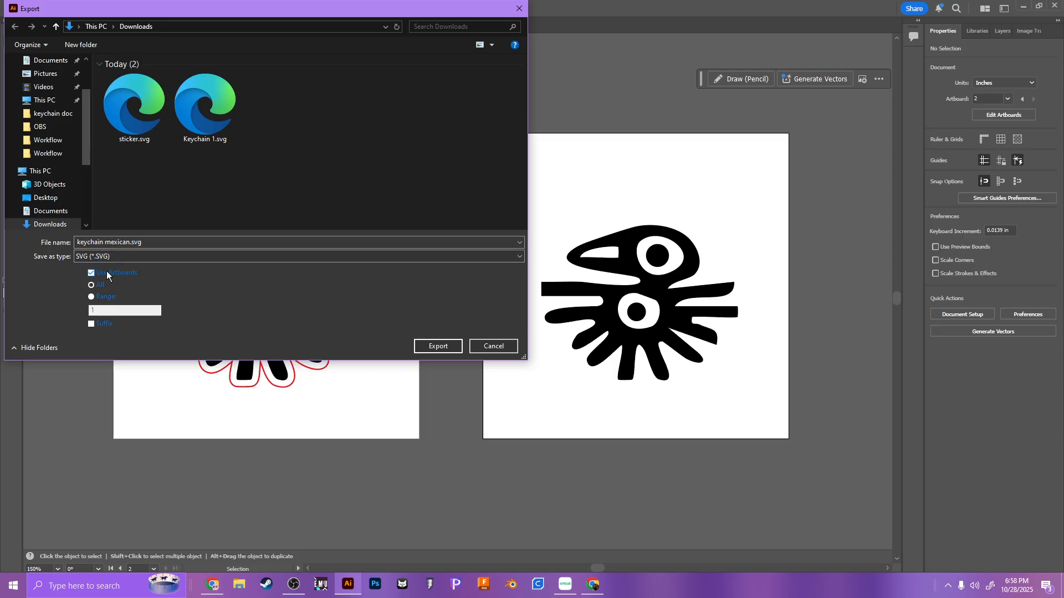
pyautogui.click(95, 301)
pyautogui.click(121, 311)
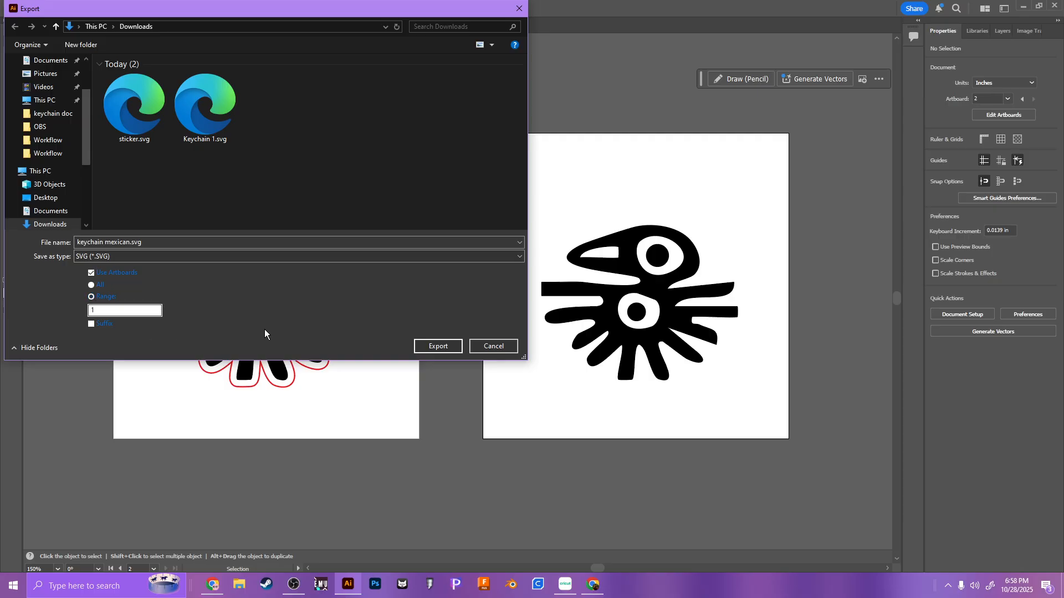
# Step: Export artboard 1 as "keychain mexican glow forge.svg" with the artboard suffix enabled, accepting the SVG options
pyautogui.click(121, 241)
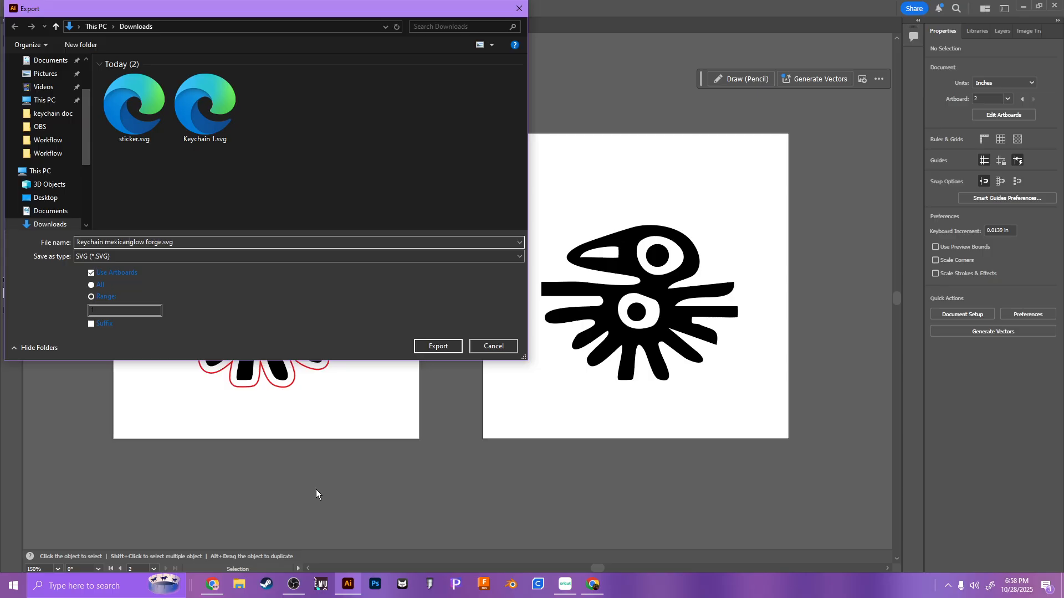
pyautogui.click(138, 324)
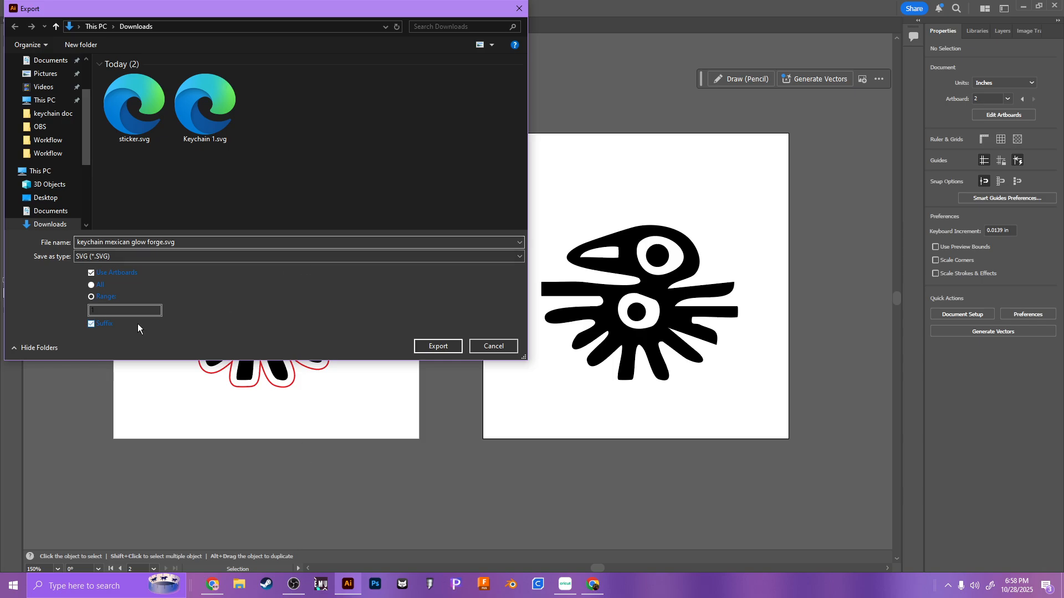
pyautogui.click(95, 298)
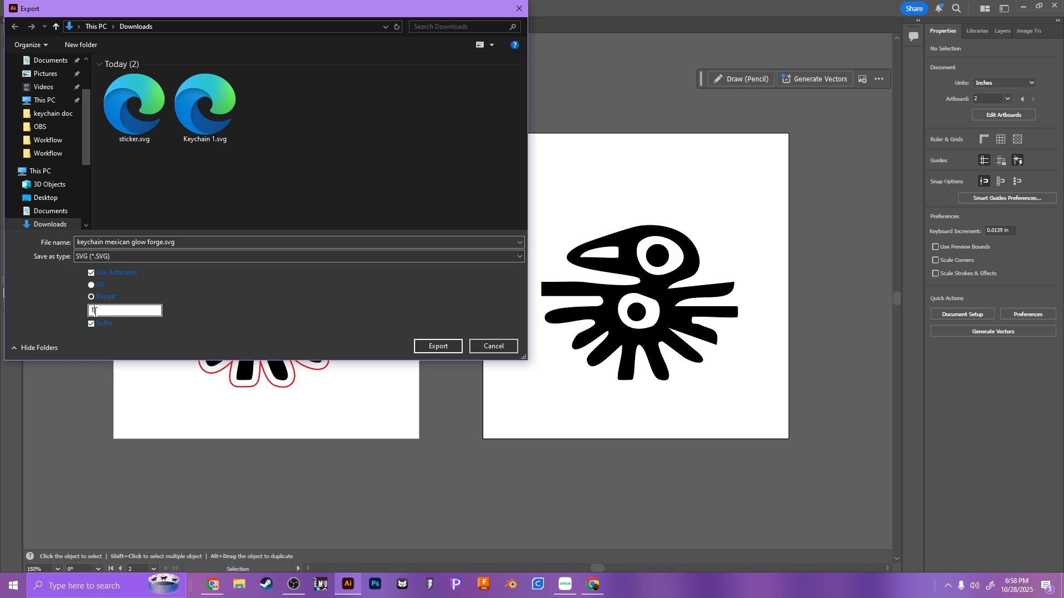
pyautogui.write('1')
pyautogui.click(437, 344)
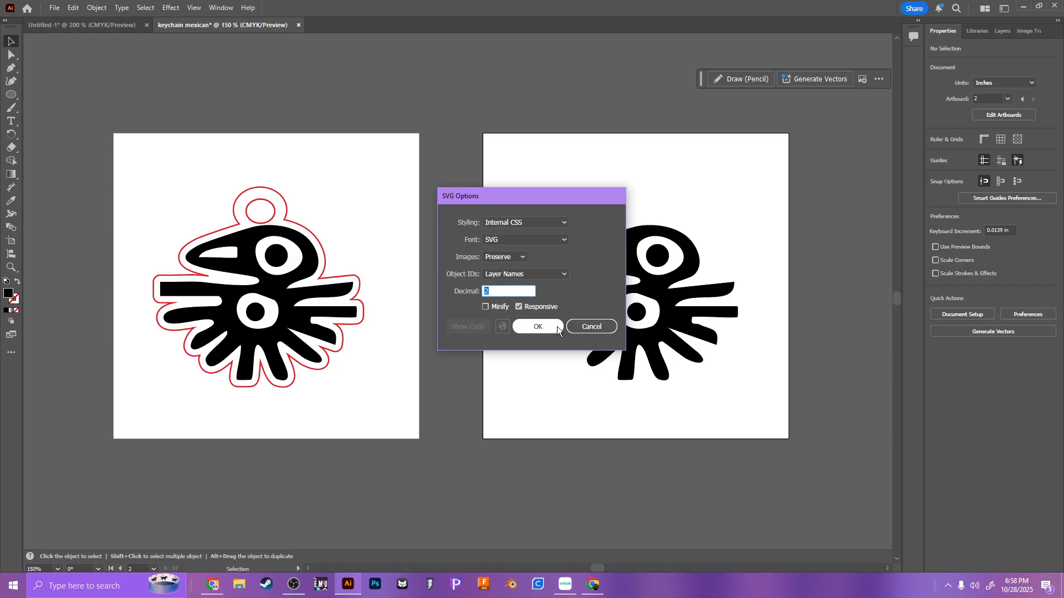
pyautogui.click(557, 327)
# Step: Export artboard 2 as "keychain mexican sticker.svg" using artboard range 2, accepting the SVG options
pyautogui.click(54, 7)
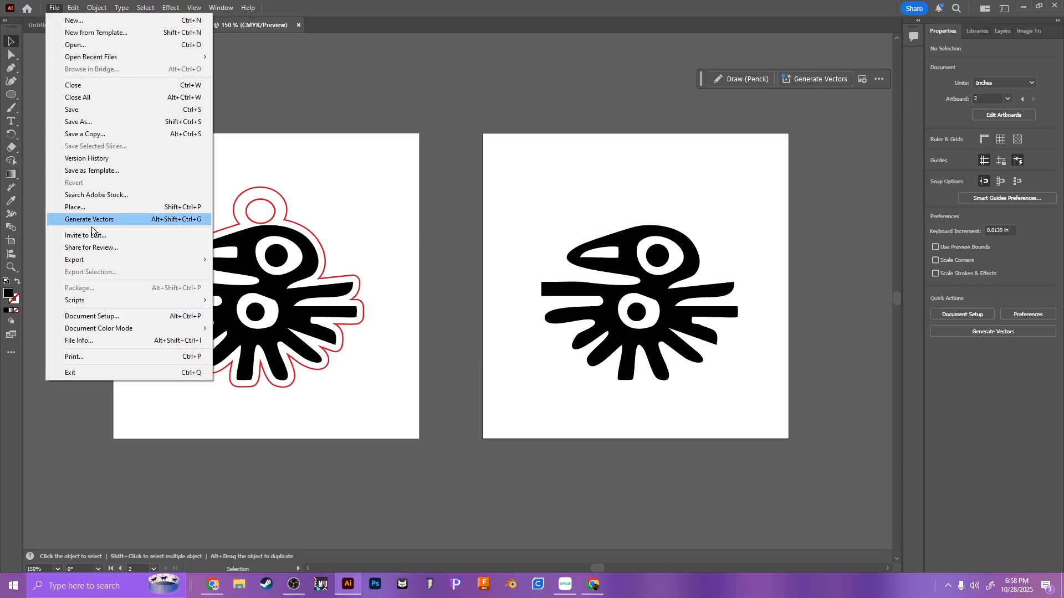
pyautogui.moveTo(210, 261)
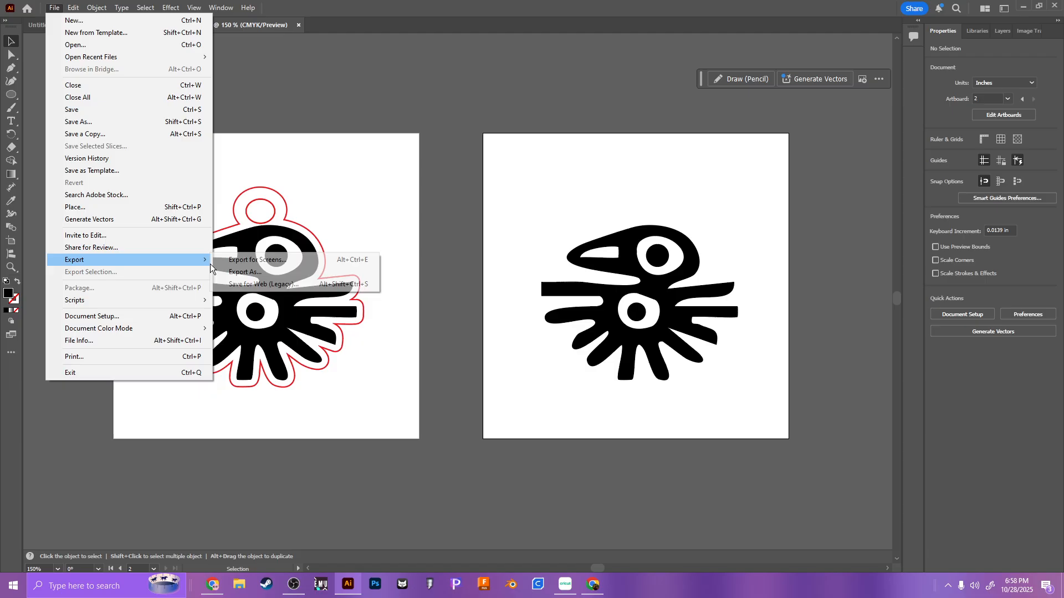
pyautogui.click(244, 269)
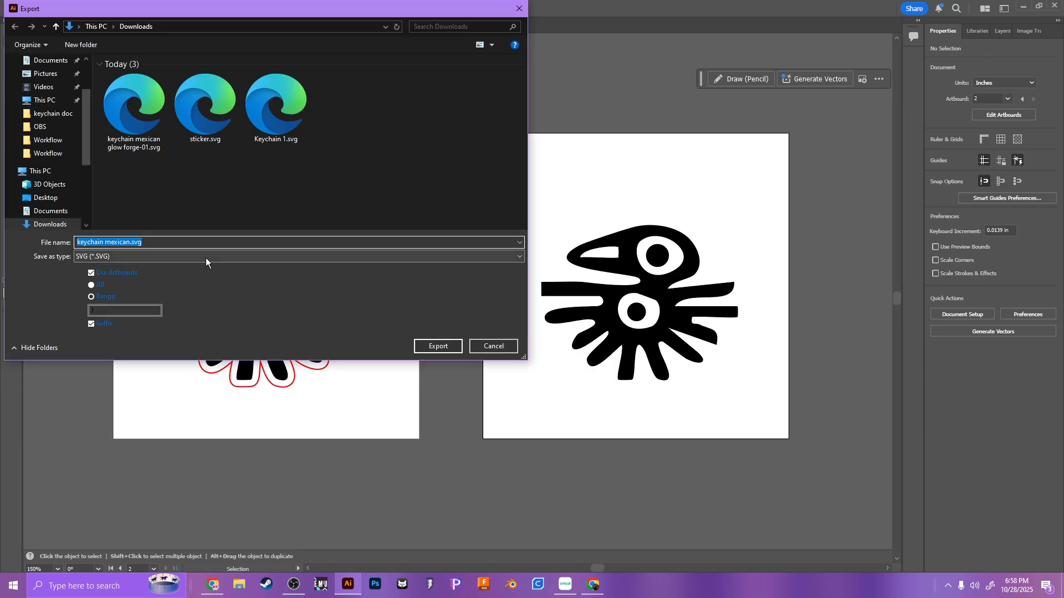
pyautogui.click(108, 311)
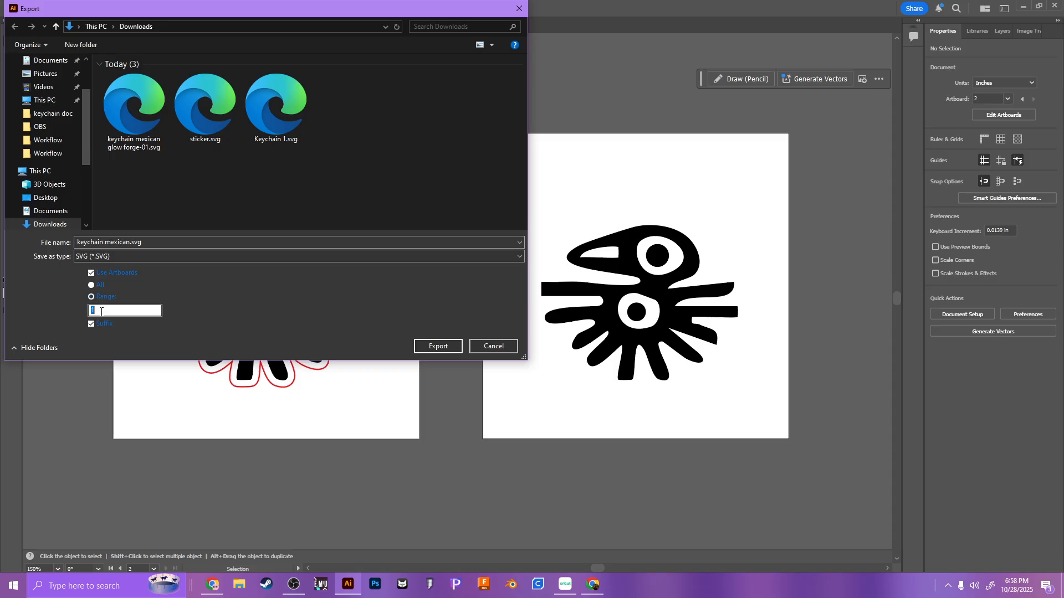
pyautogui.write('2')
pyautogui.click(132, 240)
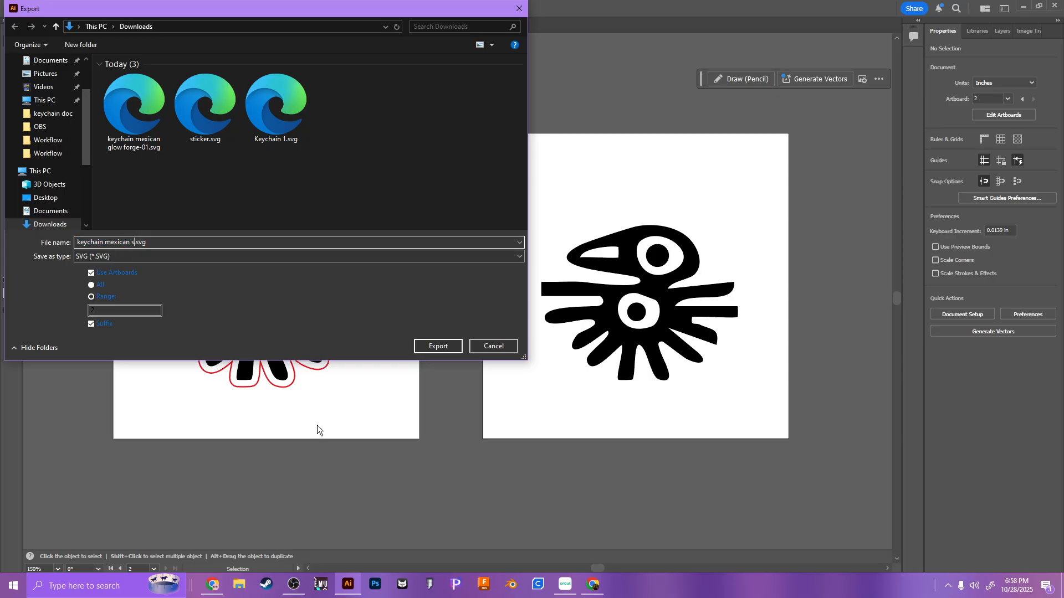
pyautogui.write('sticker')
pyautogui.click(431, 349)
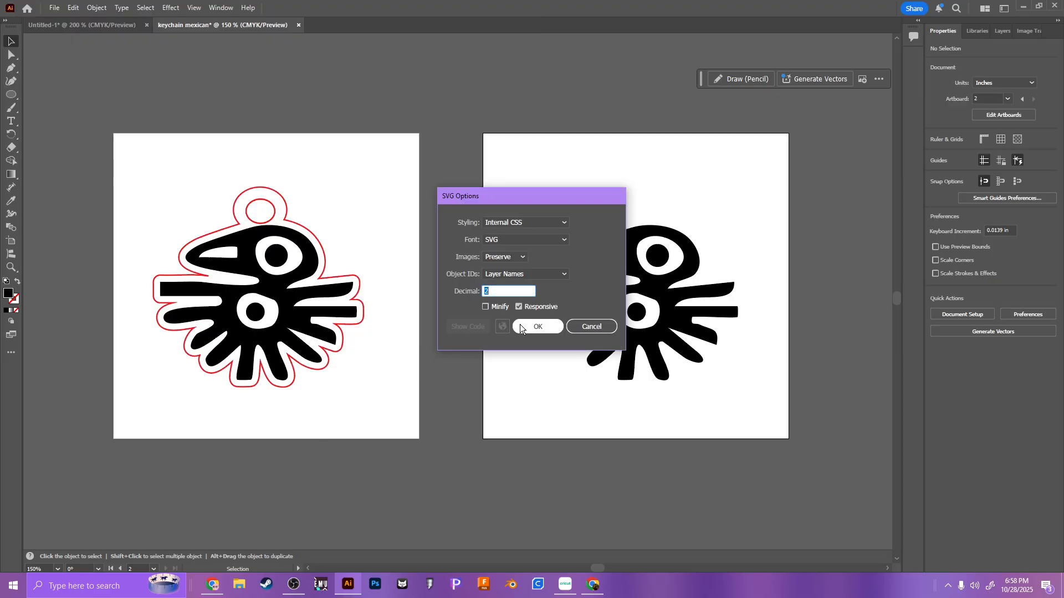
pyautogui.click(520, 324)
# Step: Give the bird group on the first artboard no fill and a green stroke
pyautogui.click(255, 335)
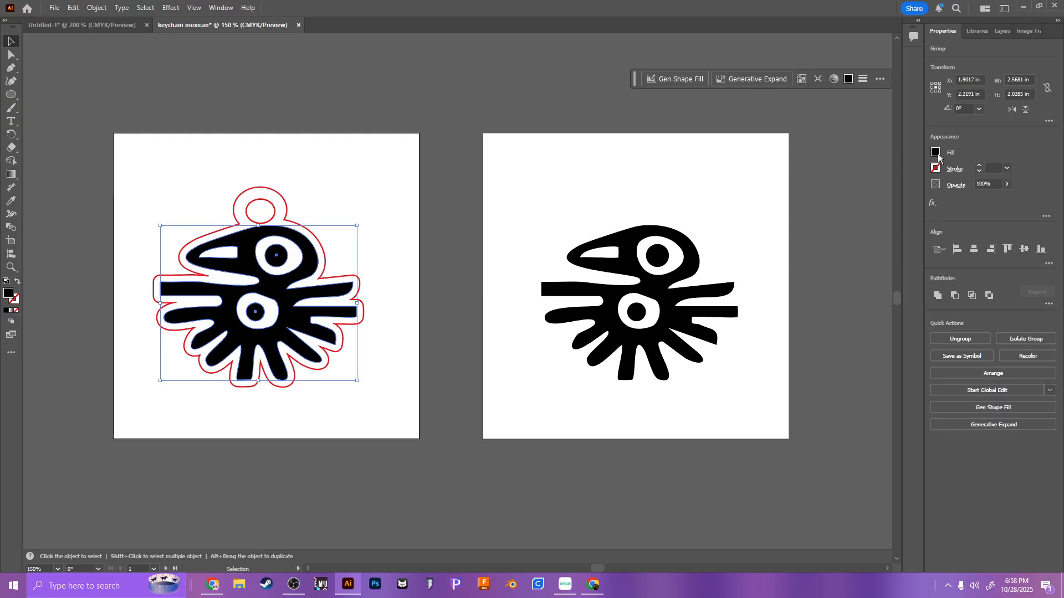
pyautogui.click(936, 152)
pyautogui.click(846, 272)
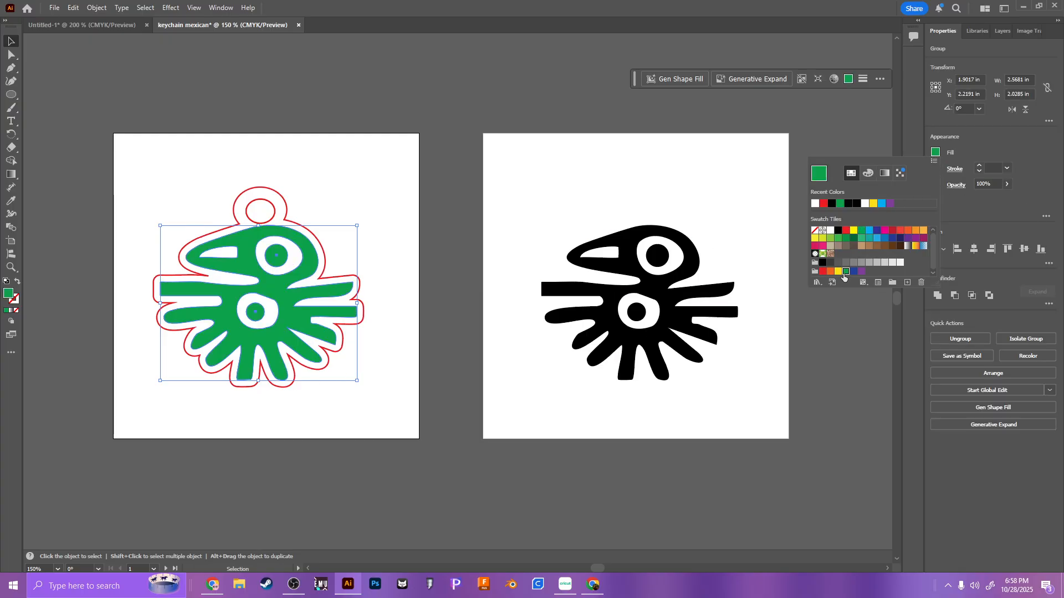
pyautogui.click(815, 230)
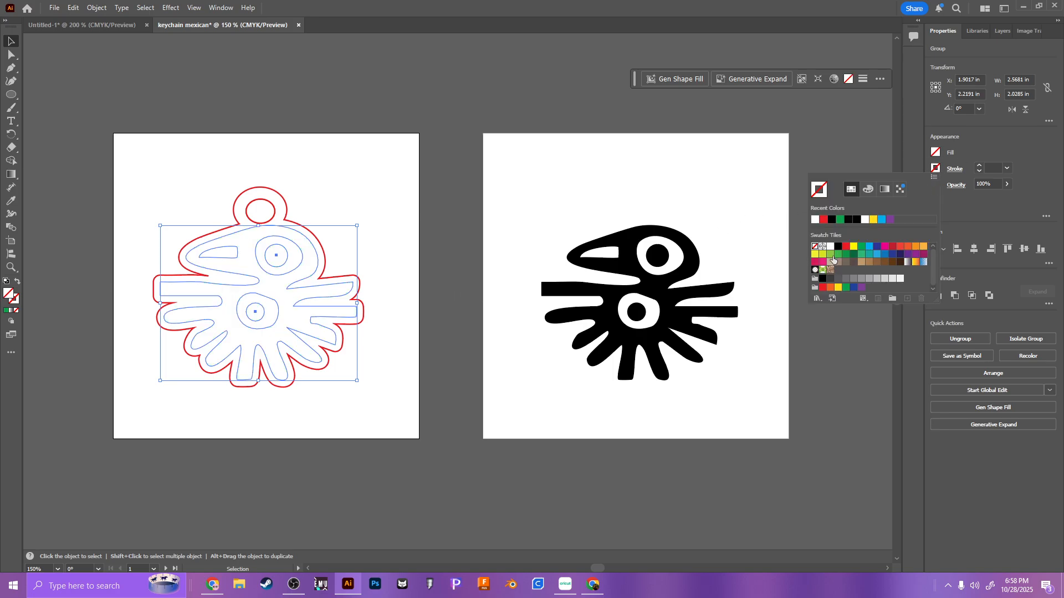
pyautogui.click(845, 286)
pyautogui.click(427, 169)
pyautogui.click(407, 191)
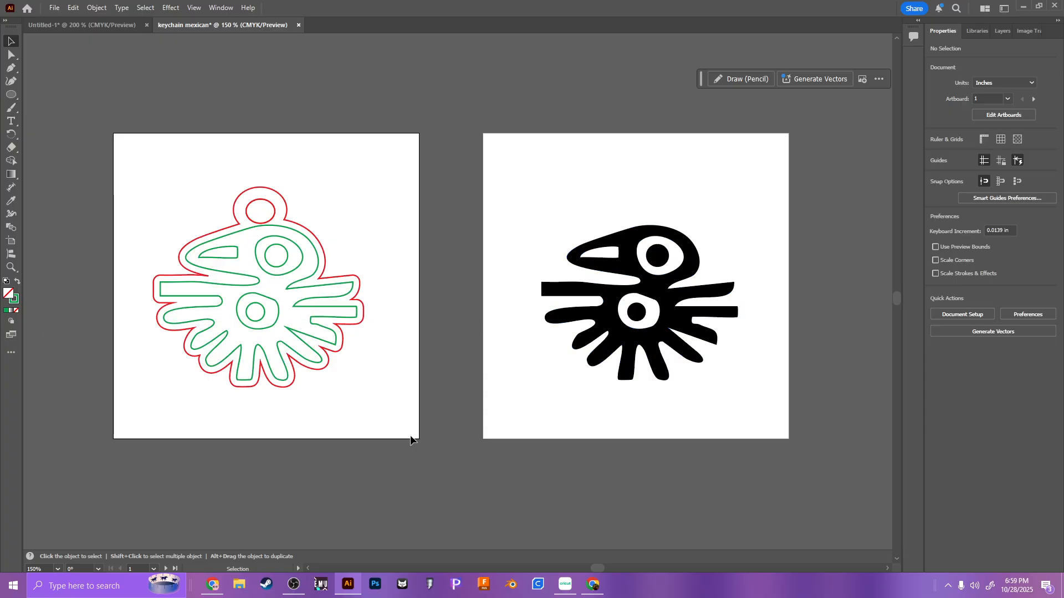
# Step: Switch to Chrome, open the Glowforge app and create a new design from "keychain mexican glow forge-01.svg" in Downloads
pyautogui.click(212, 587)
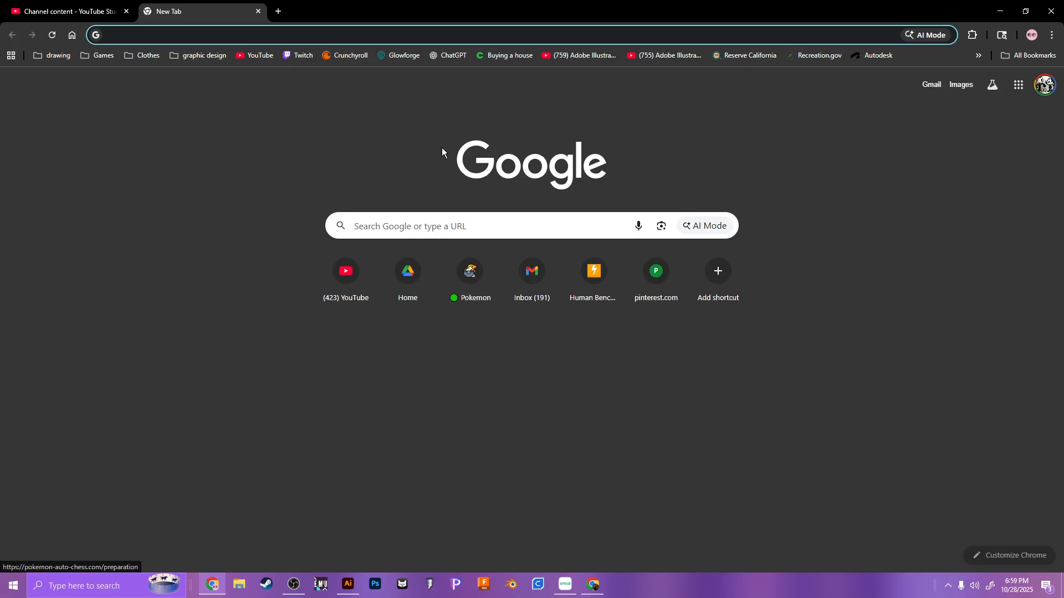
pyautogui.click(415, 56)
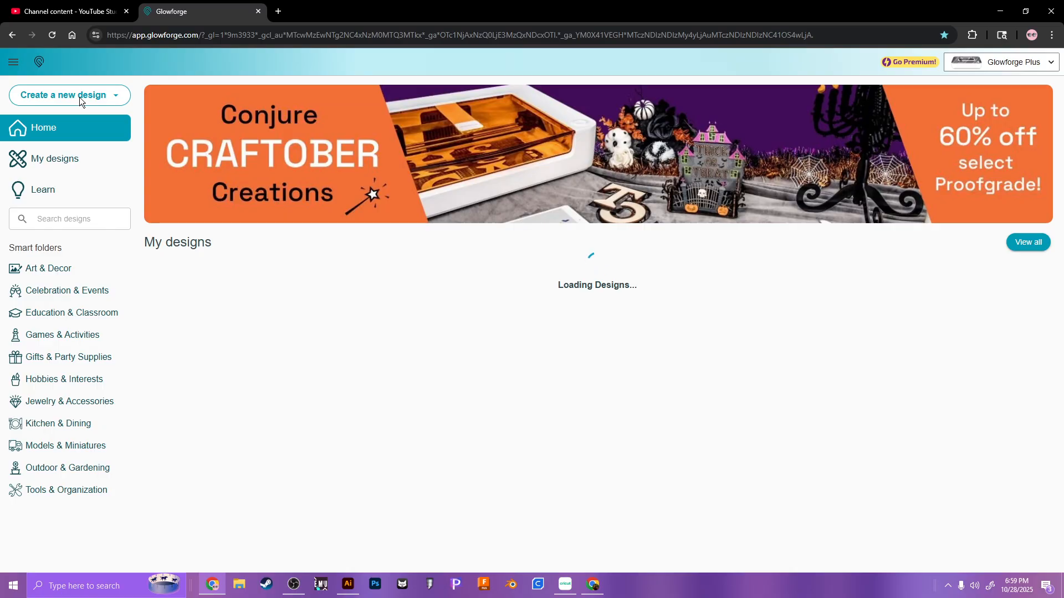
pyautogui.click(96, 91)
pyautogui.click(104, 157)
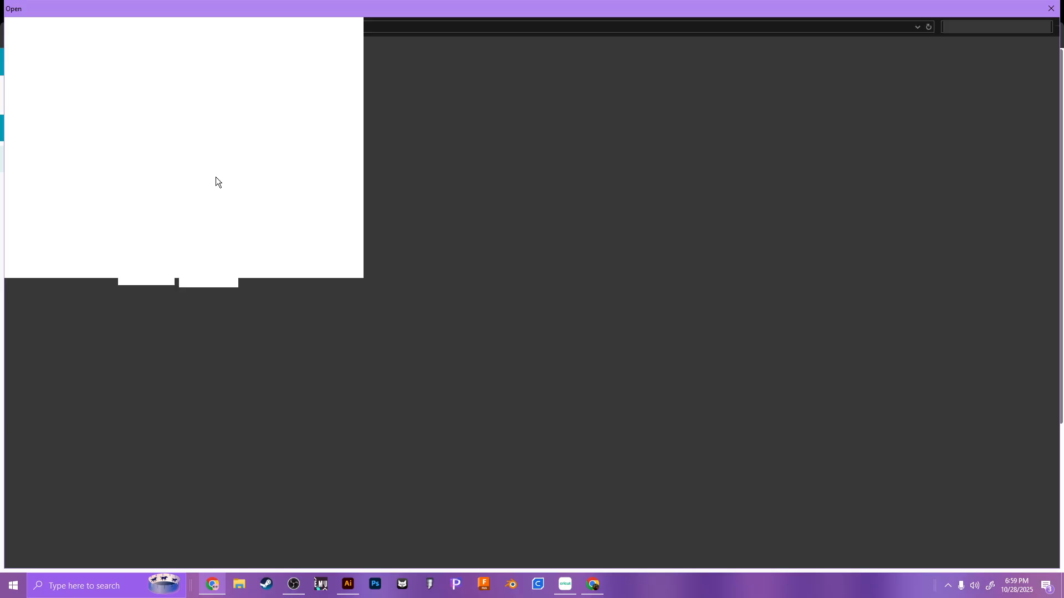
pyautogui.click(49, 95)
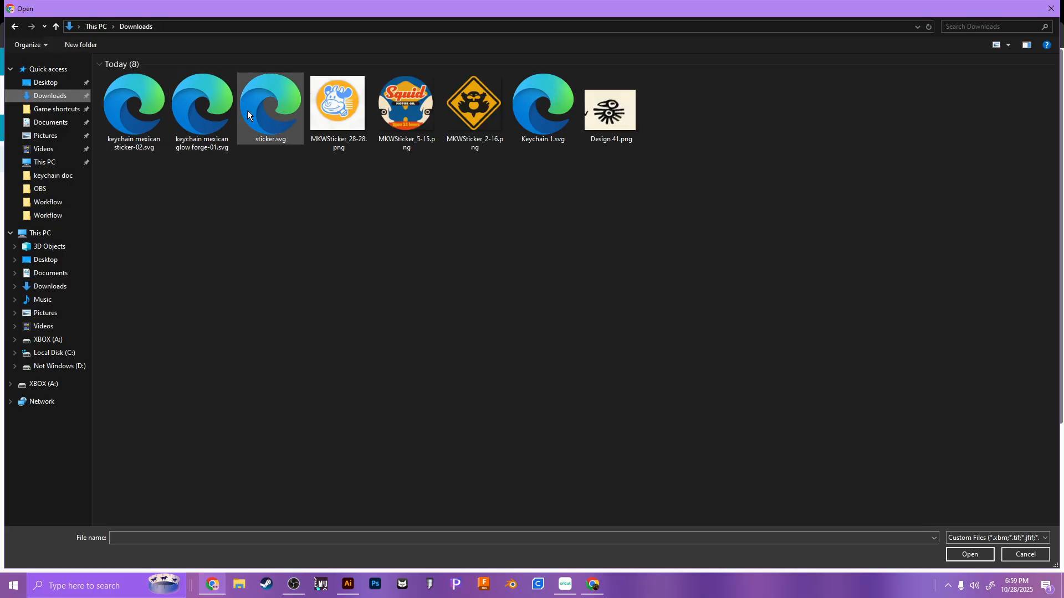
pyautogui.doubleClick(203, 108)
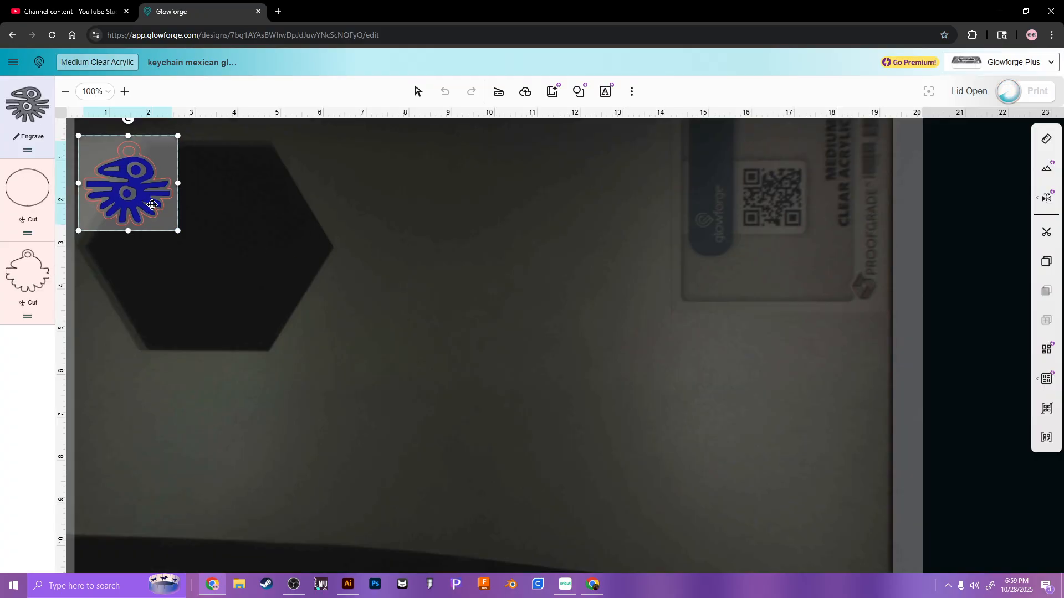
# Step: Move the bird design to the empty bed area beside the hexagon and change its engraved bird layer to Score
pyautogui.moveTo(145, 198); pyautogui.dragTo(483, 231)
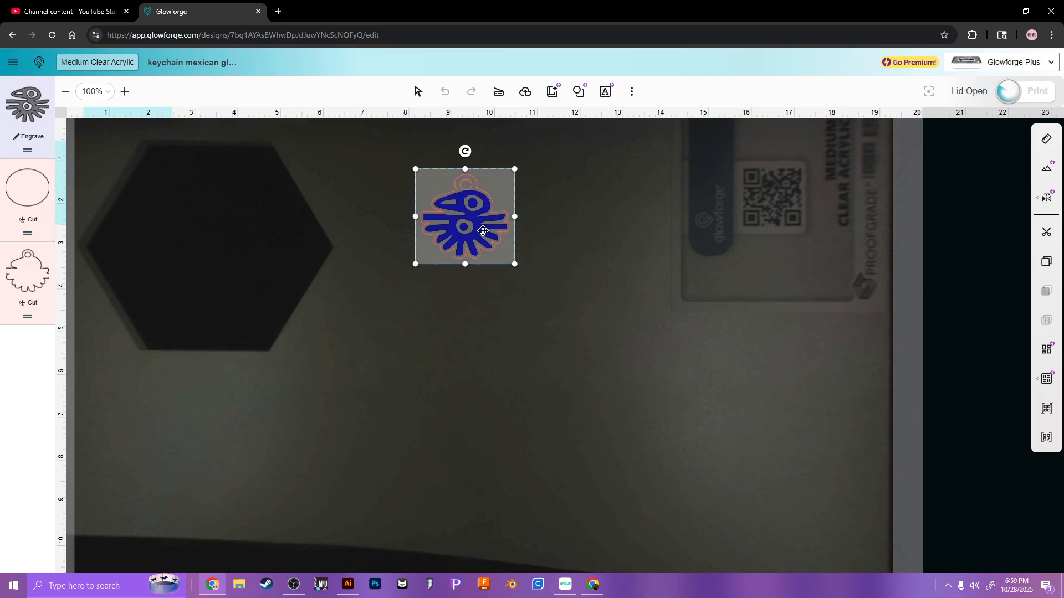
pyautogui.click(28, 111)
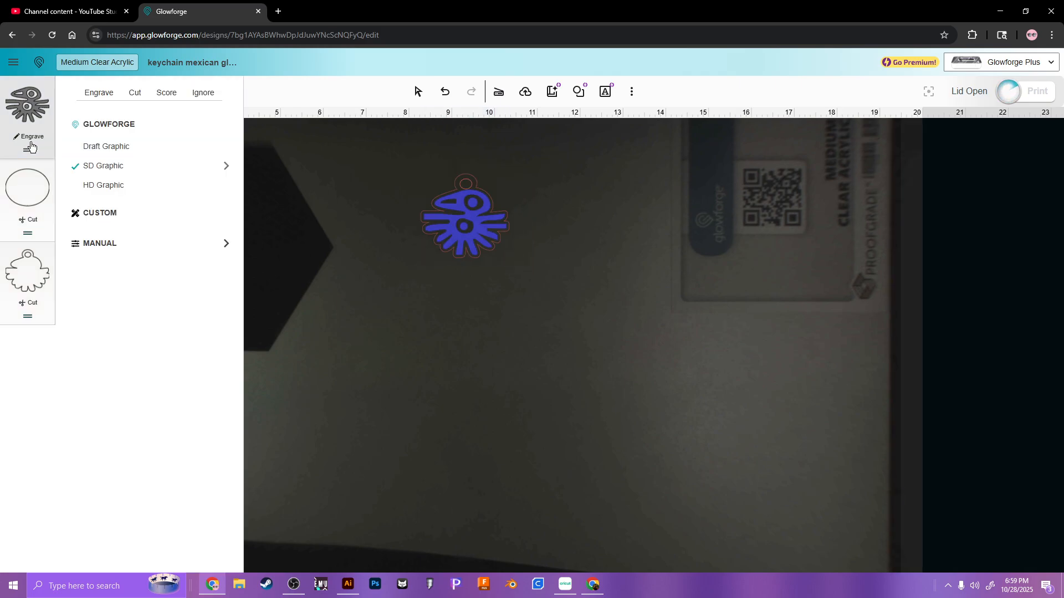
pyautogui.click(178, 91)
pyautogui.click(318, 207)
pyautogui.click(427, 207)
pyautogui.scroll(3, 474, 243)
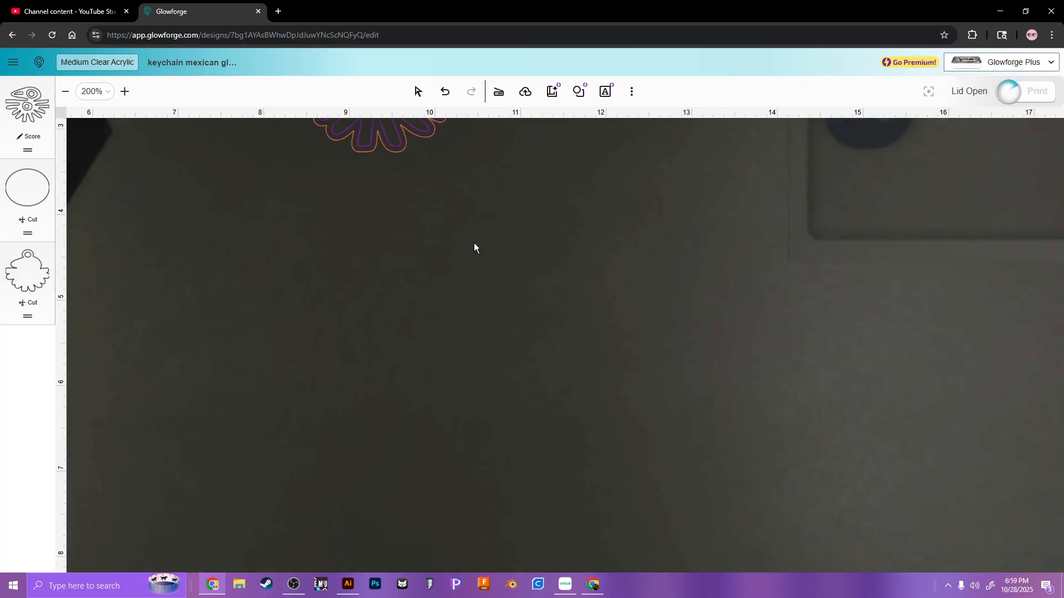
pyautogui.scroll(5, 482, 354)
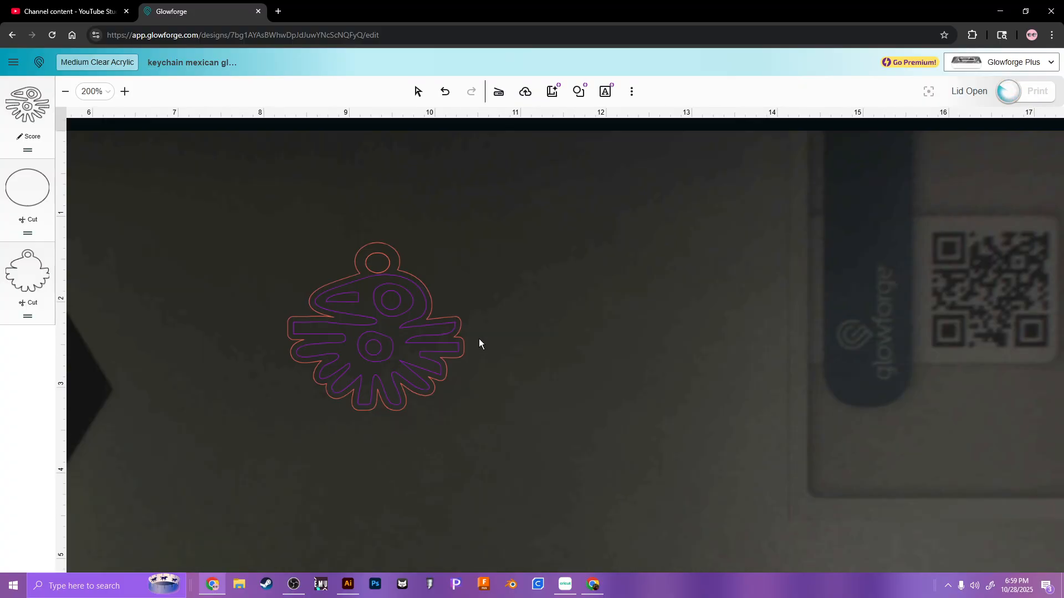
pyautogui.click(337, 342)
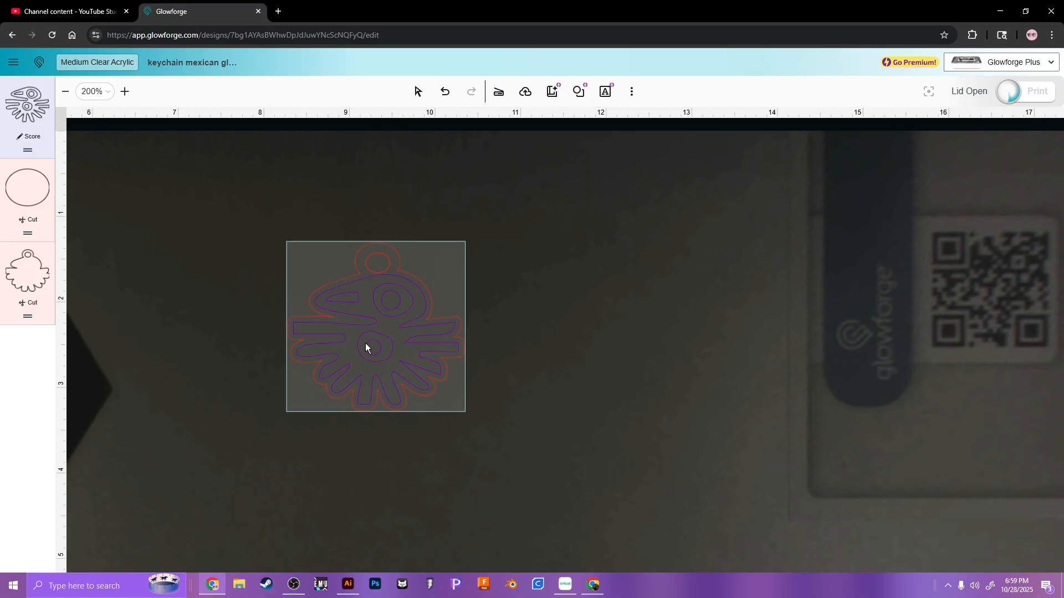
pyautogui.scroll(1, 365, 338)
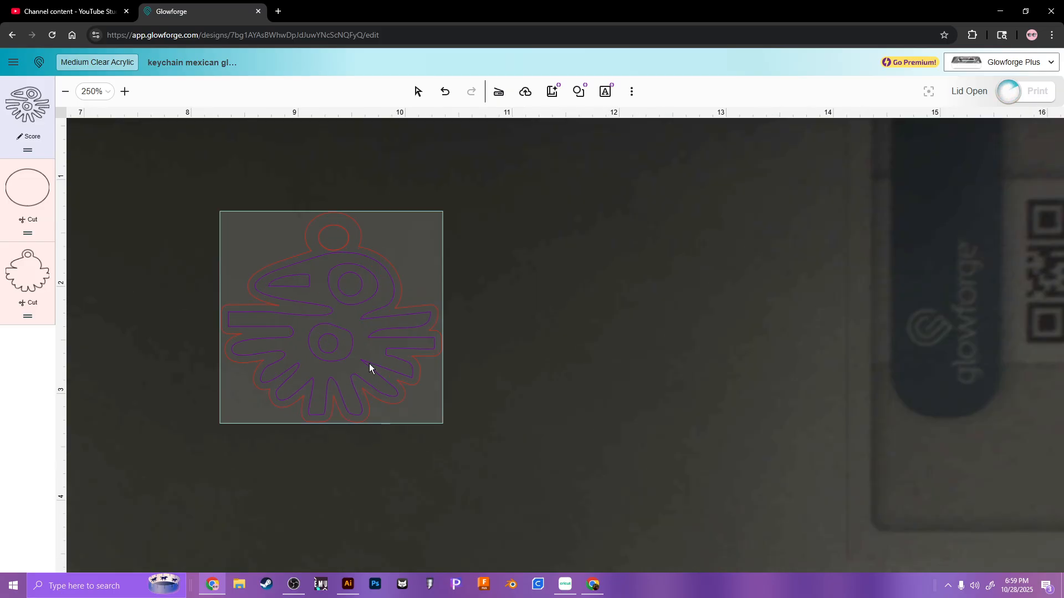
pyautogui.scroll(2, 361, 356)
pyautogui.scroll(-2, 361, 357)
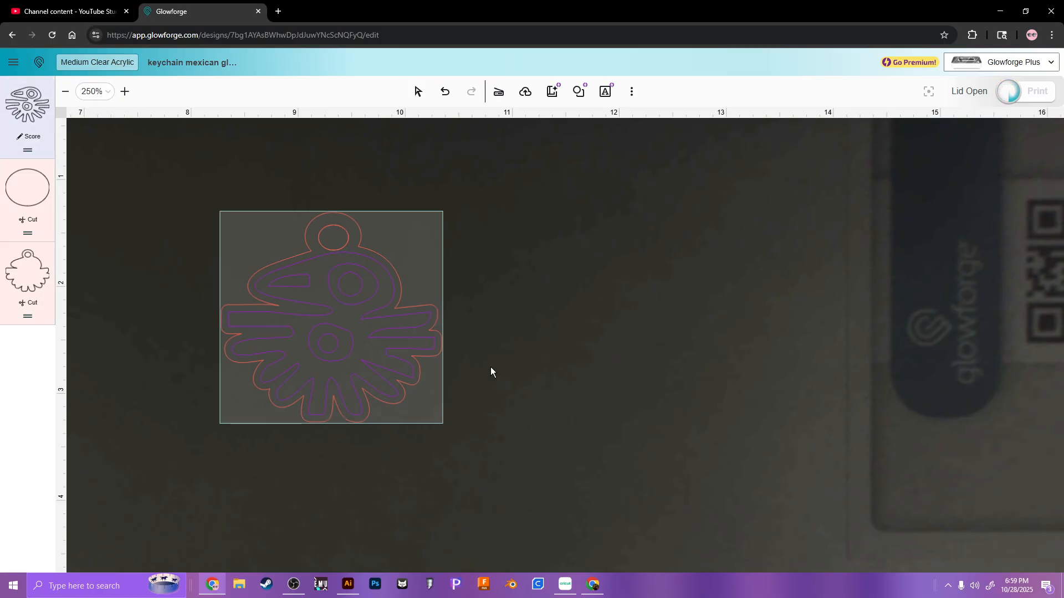
# Step: Switch to Cricut Design Space and delete the blue and orange cow design from the canvas
pyautogui.click(556, 586)
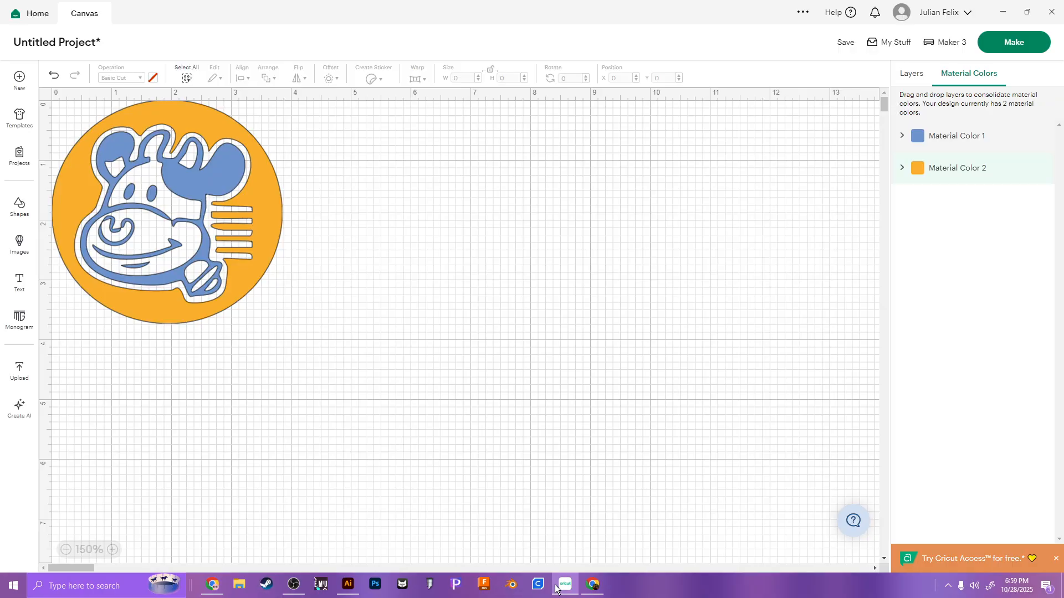
pyautogui.moveTo(365, 366); pyautogui.dragTo(2, 2)
pyautogui.press('Delete')
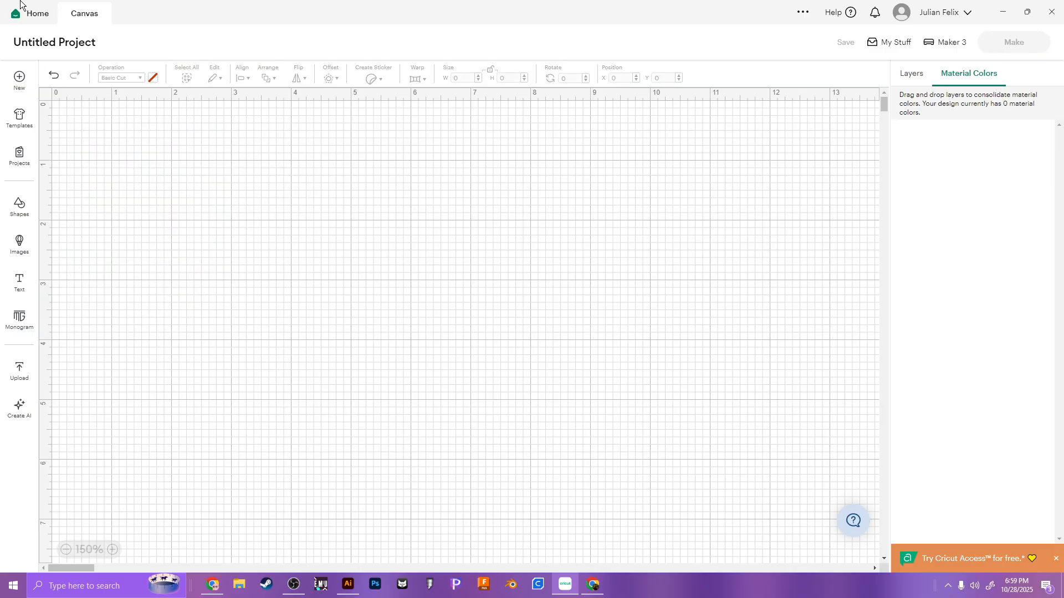
# Step: Upload "keychain mexican sticker-02.svg" from Downloads and place the bird at position 0, 0 on the canvas
pyautogui.click(19, 370)
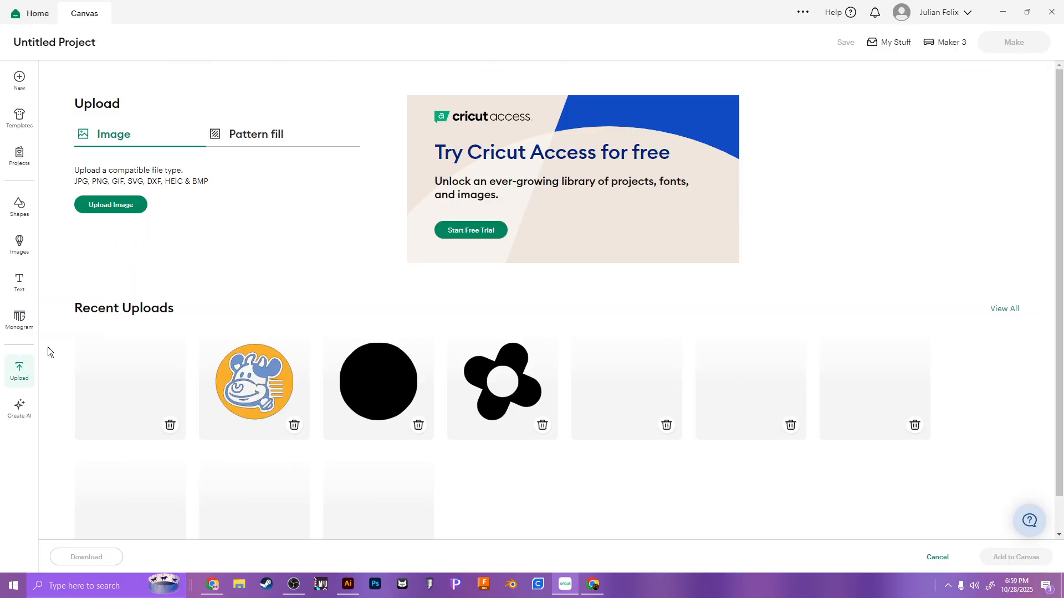
pyautogui.click(138, 206)
pyautogui.click(573, 334)
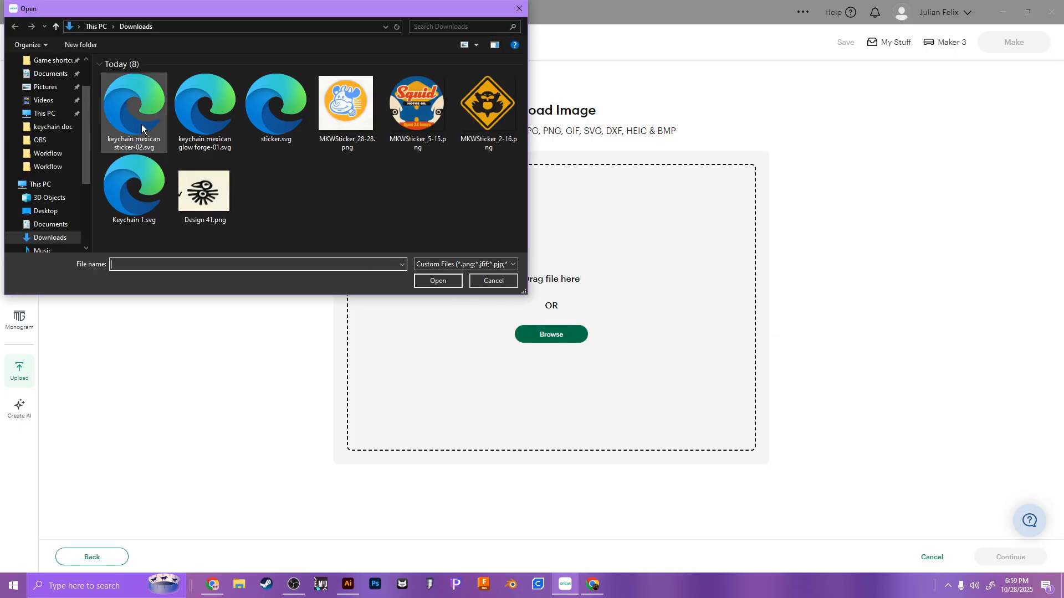
pyautogui.doubleClick(141, 127)
pyautogui.click(1030, 563)
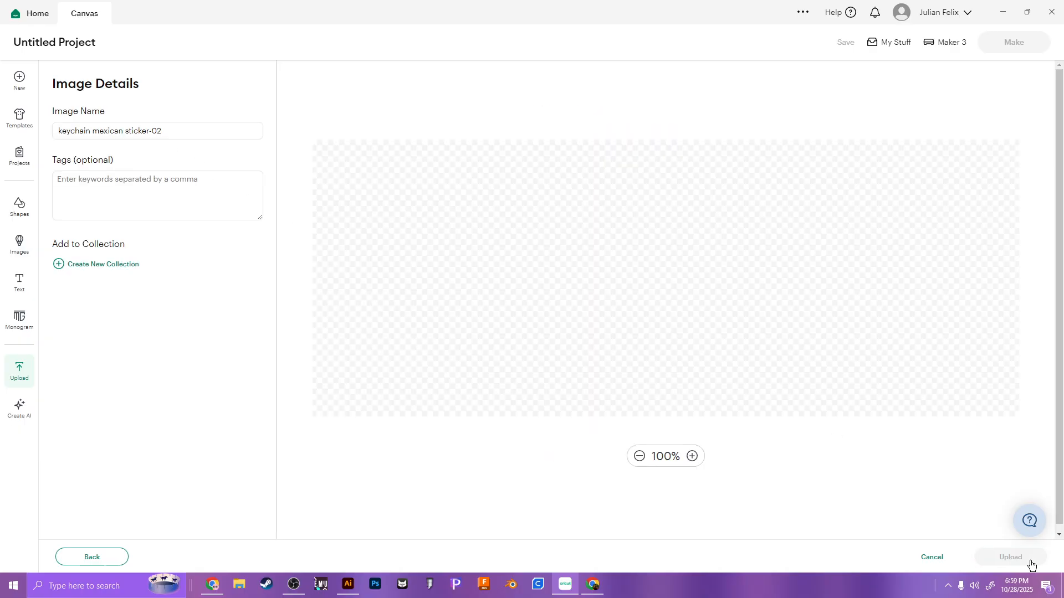
pyautogui.click(1037, 562)
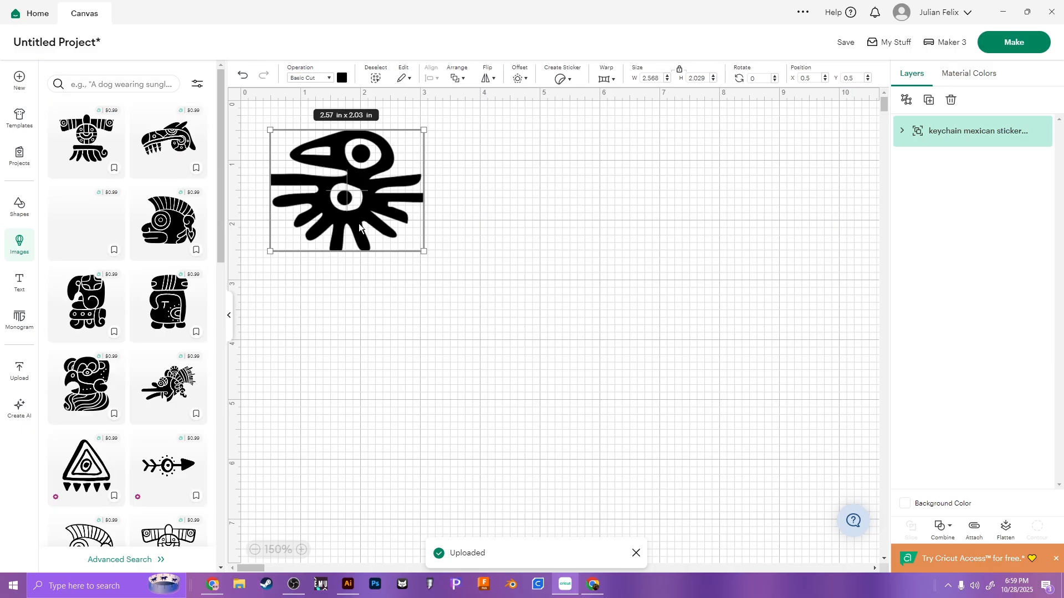
pyautogui.moveTo(370, 217); pyautogui.dragTo(317, 179)
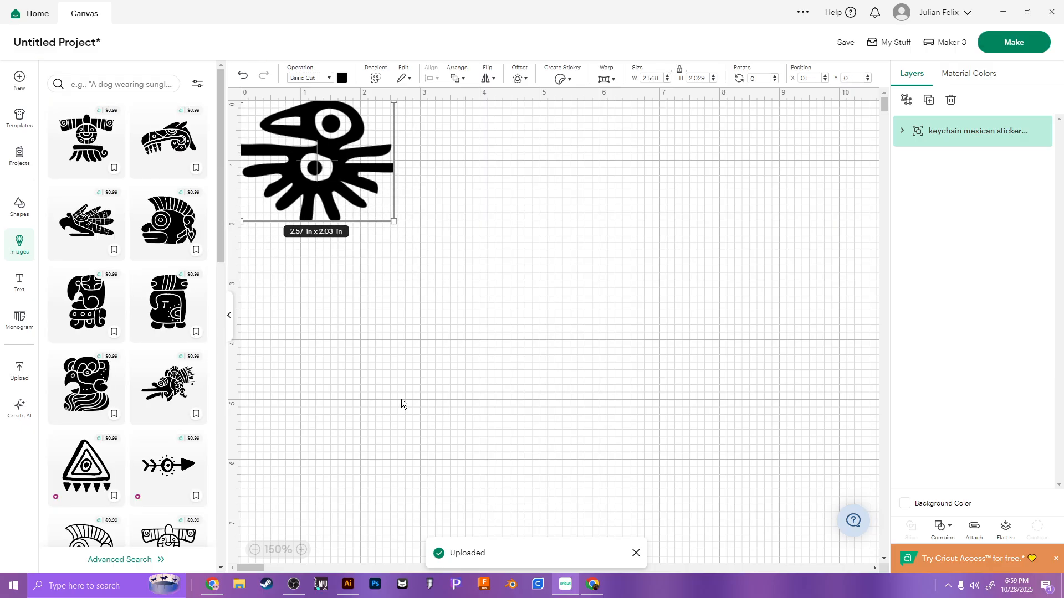
pyautogui.click(230, 316)
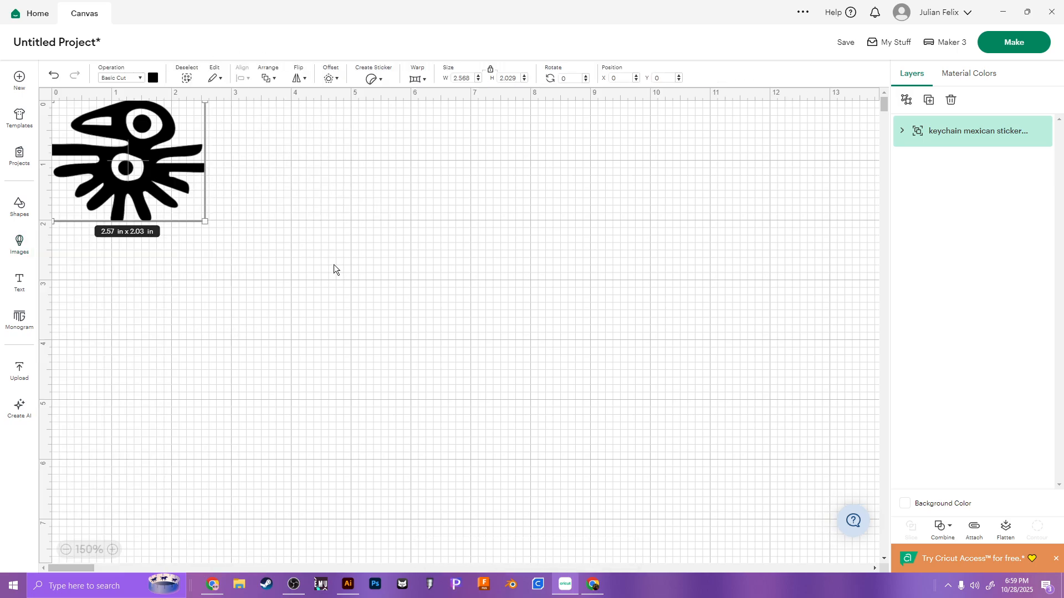
# Step: Switch back to Illustrator and move the black bird slightly upward on the second artboard
pyautogui.click(348, 584)
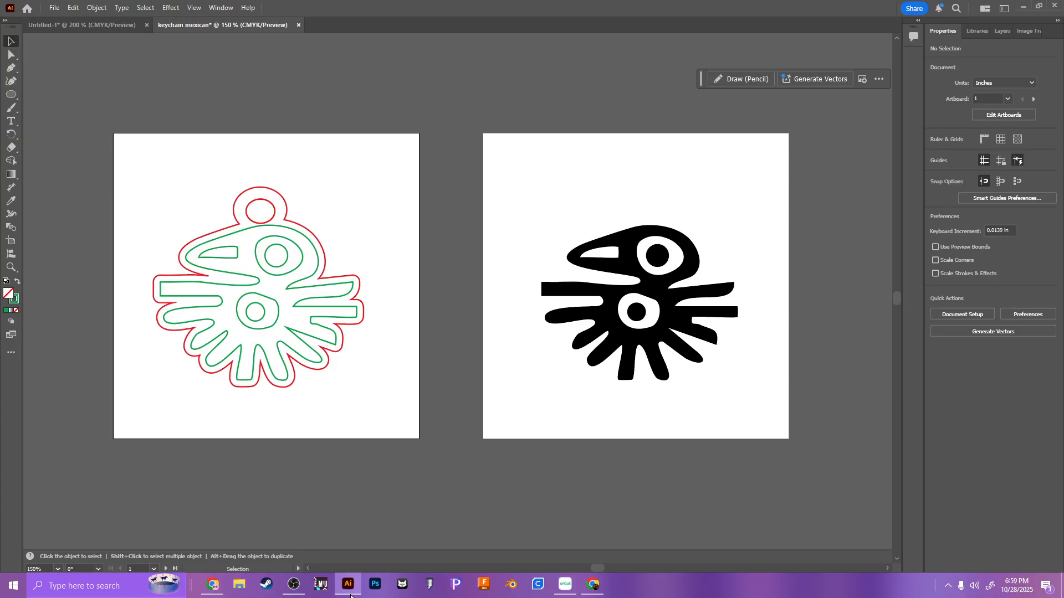
pyautogui.moveTo(581, 350)
pyautogui.mouseDown()
pyautogui.moveTo(226, 343)
pyautogui.moveTo(610, 303)
pyautogui.moveTo(606, 321)
pyautogui.mouseUp()
pyautogui.click(500, 361)
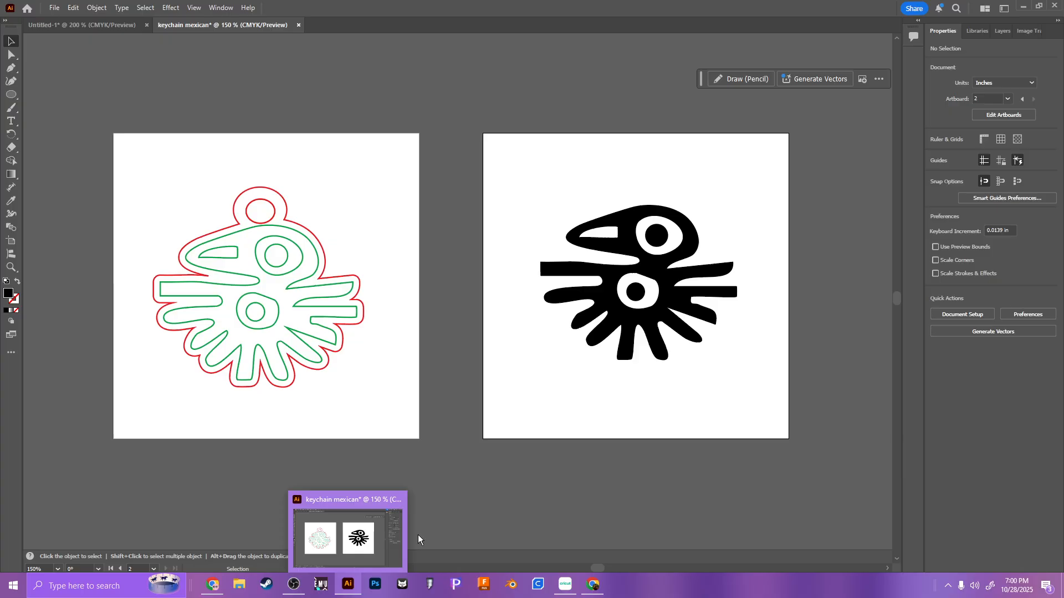
pyautogui.click(297, 589)
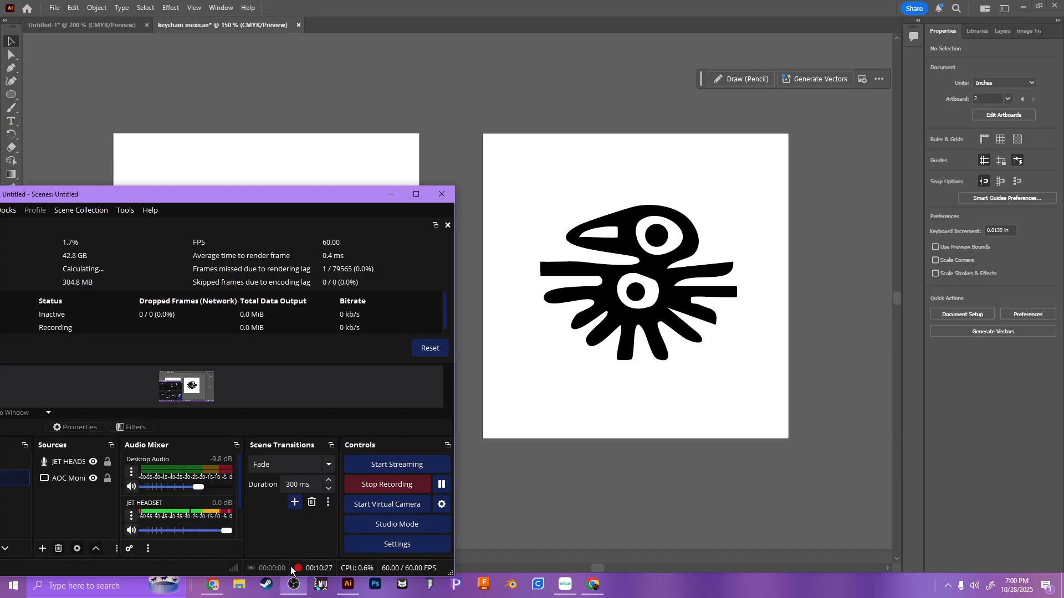